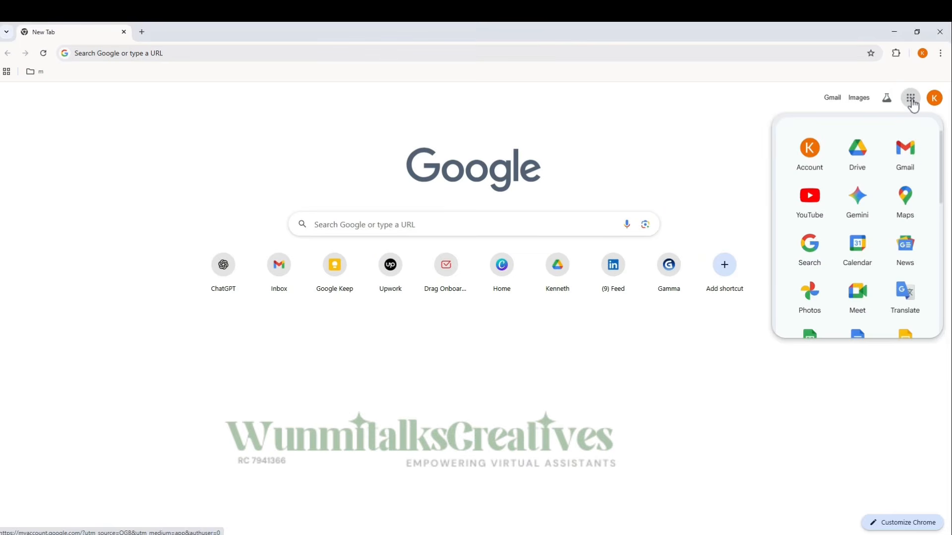
Step: Open Google Docs from the list of Google apps
scroll(895, 267, "down", 5)
scroll(854, 268, "up", 3)
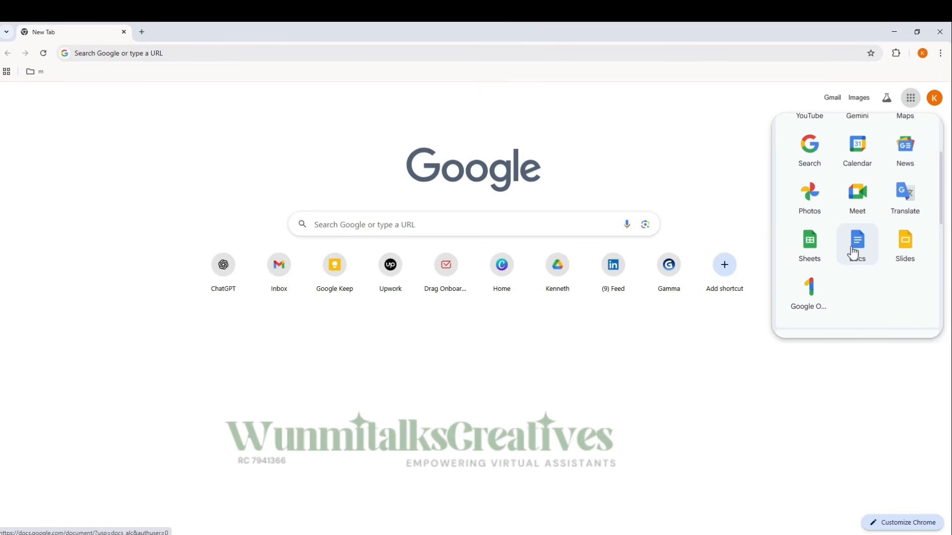
left_click(857, 253)
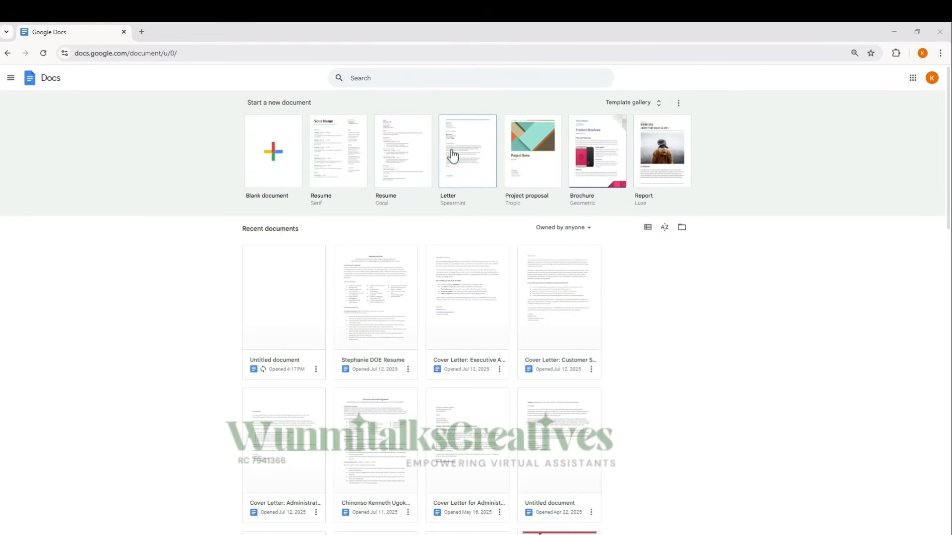
Step: Browse the full template gallery, examining the resume, letter, personal and work templates
left_click(647, 105)
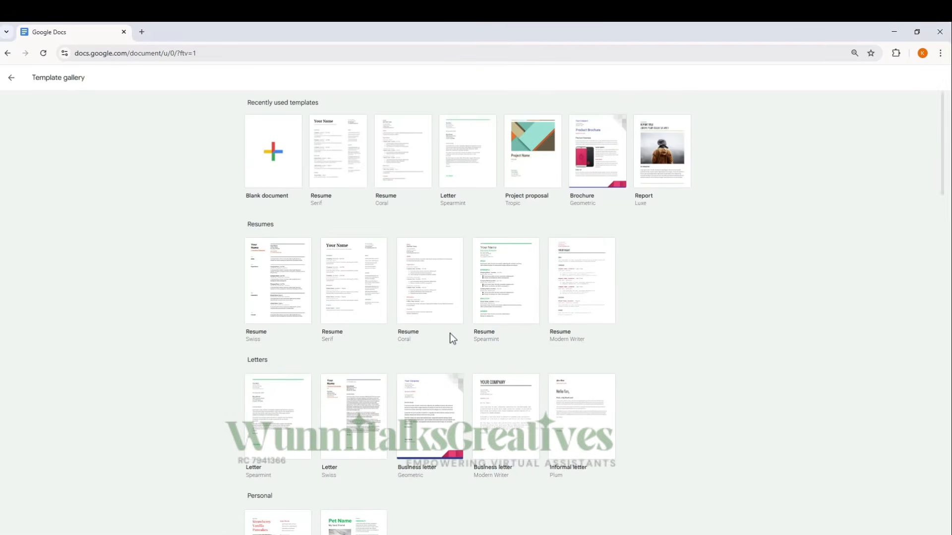
scroll(446, 357, "down", 1)
scroll(535, 376, "down", 2)
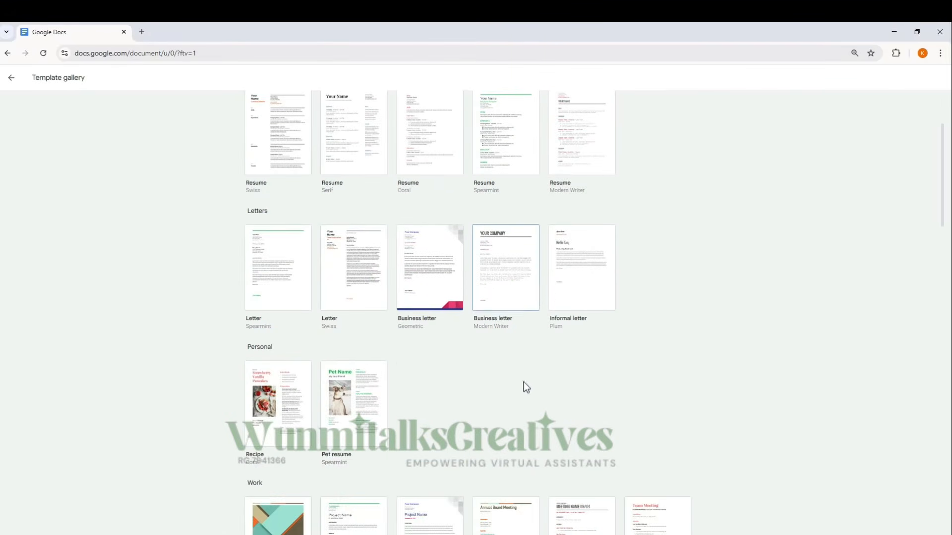
scroll(347, 411, "down", 2)
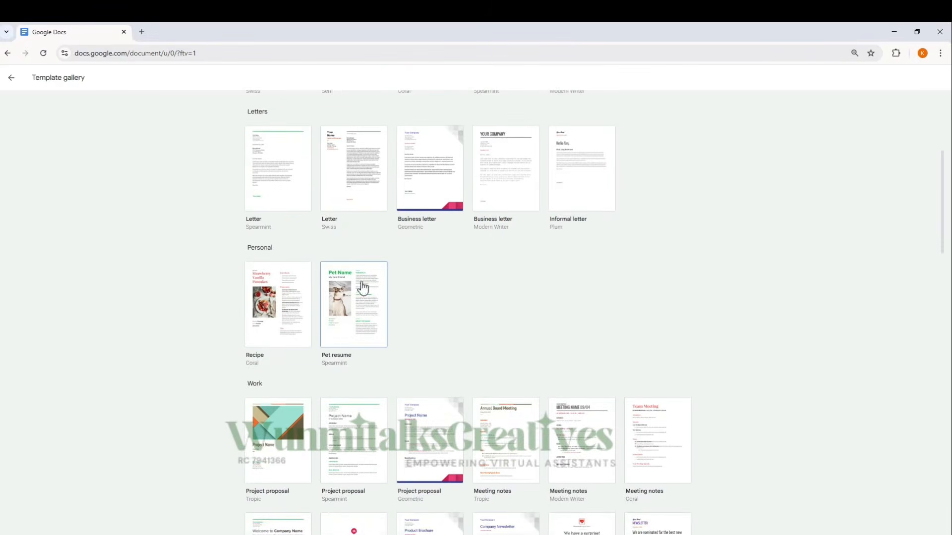
scroll(352, 384, "down", 2)
scroll(426, 392, "down", 1)
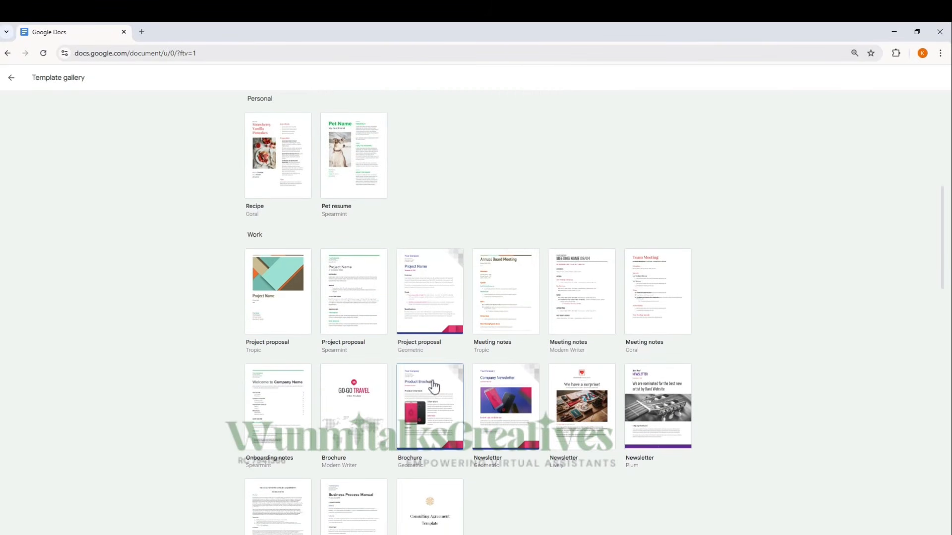
scroll(513, 280, "down", 3)
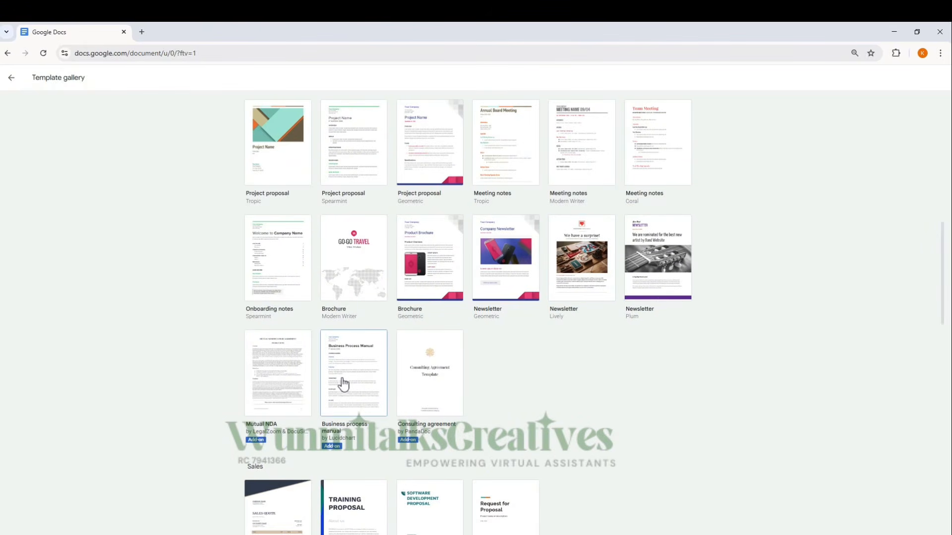
scroll(379, 379, "up", 10)
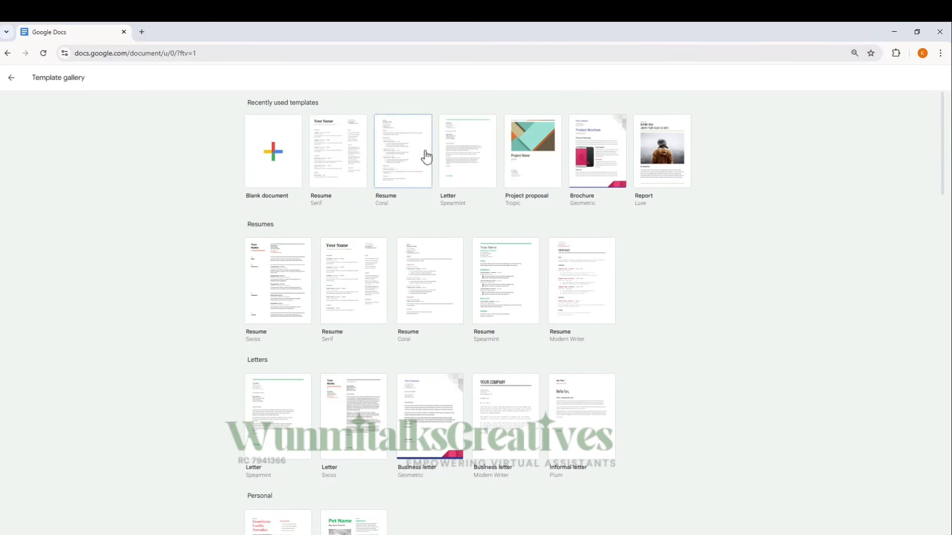
Step: Create a blank document and name it "Youtube Tutorial"
left_click(266, 158)
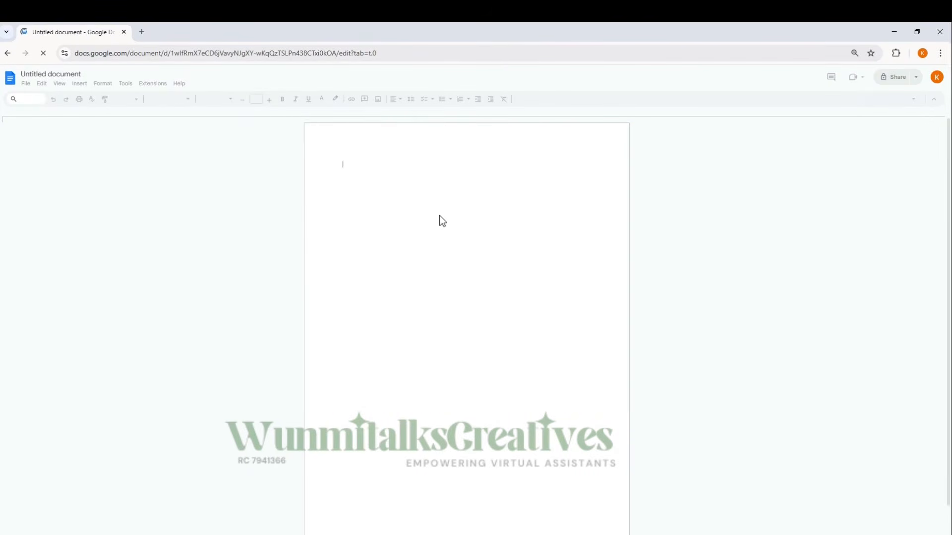
left_click(65, 74)
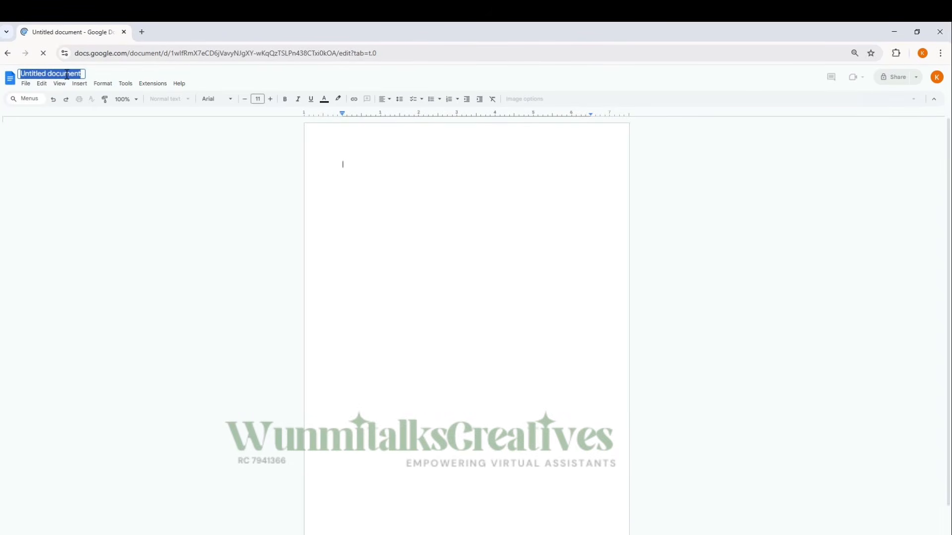
type("Youtube Tutorial")
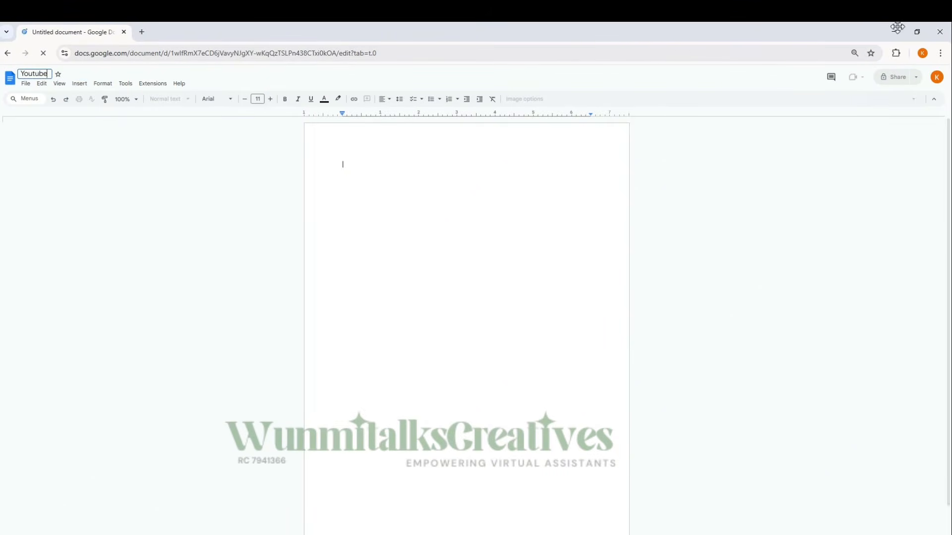
key("Return")
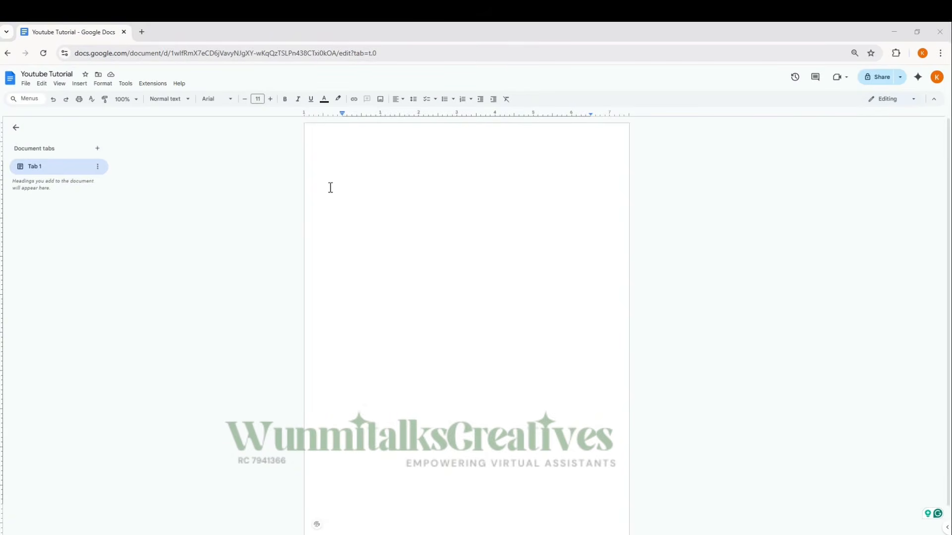
Step: Write "Nigeria" on the first line of the document
left_click(347, 165)
type("Nigeira")
type("ria")
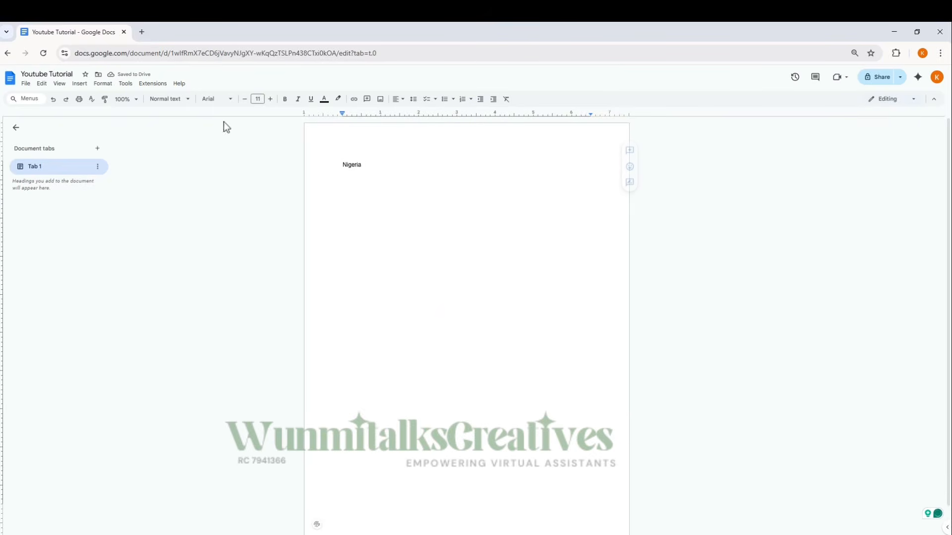
Step: Enlarge the document view to 150% and finally to 200%
left_click(136, 102)
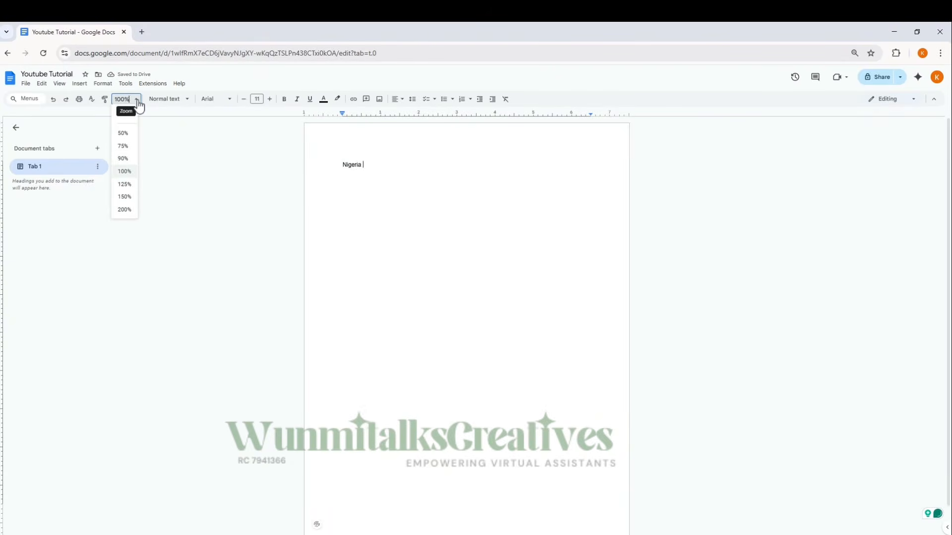
left_click(126, 196)
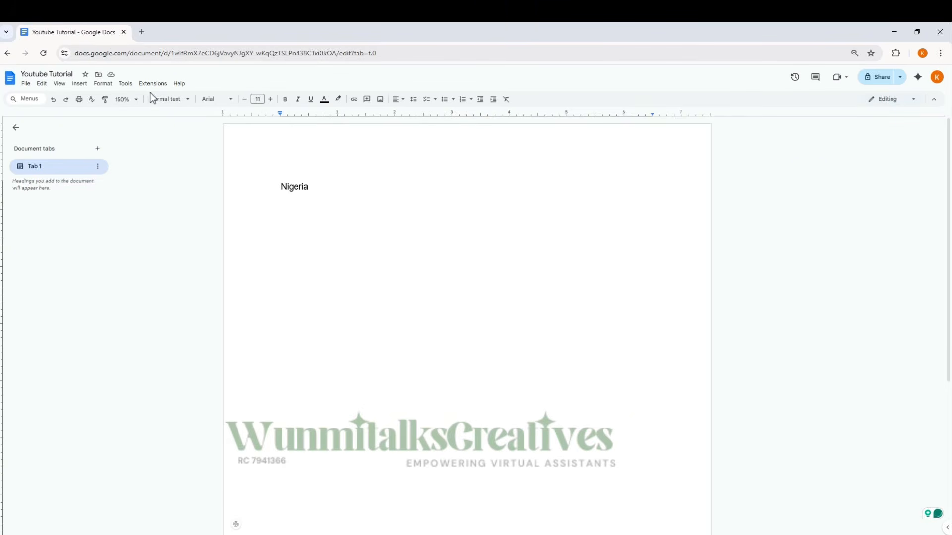
left_click(135, 99)
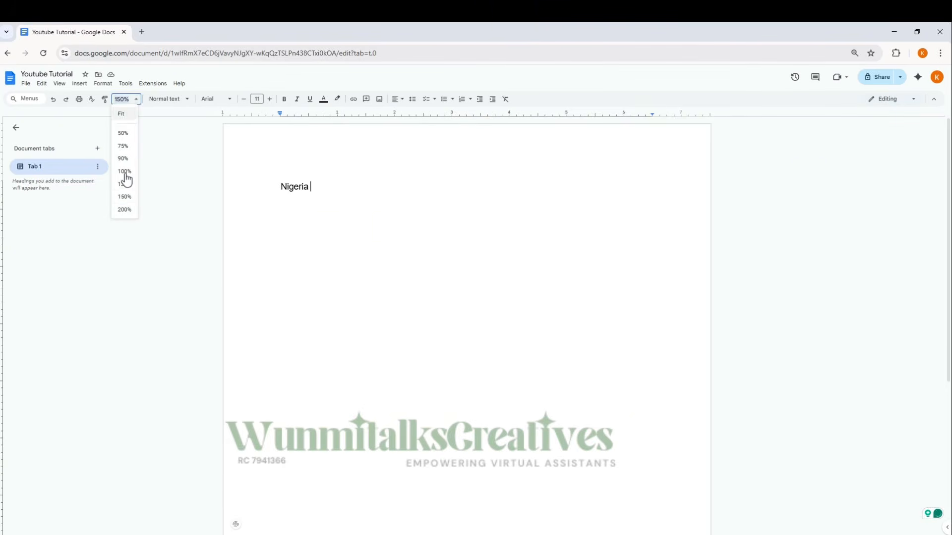
left_click(123, 210)
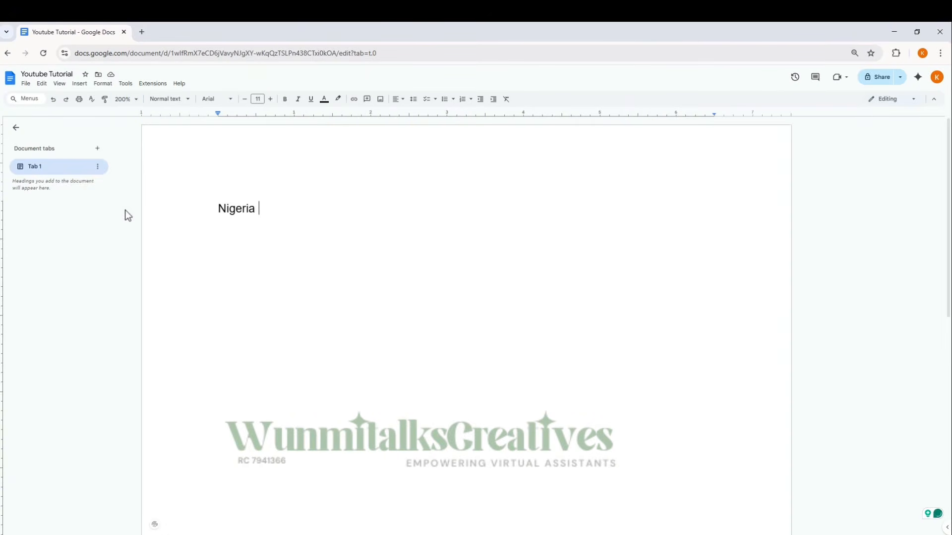
Step: Center the word "Nigeria" horizontally on the page
double_click(245, 210)
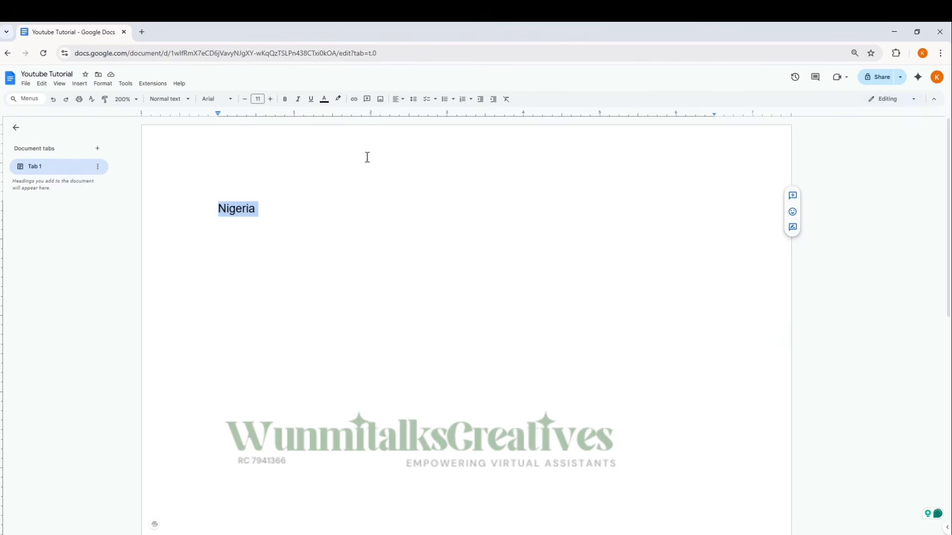
left_click(399, 102)
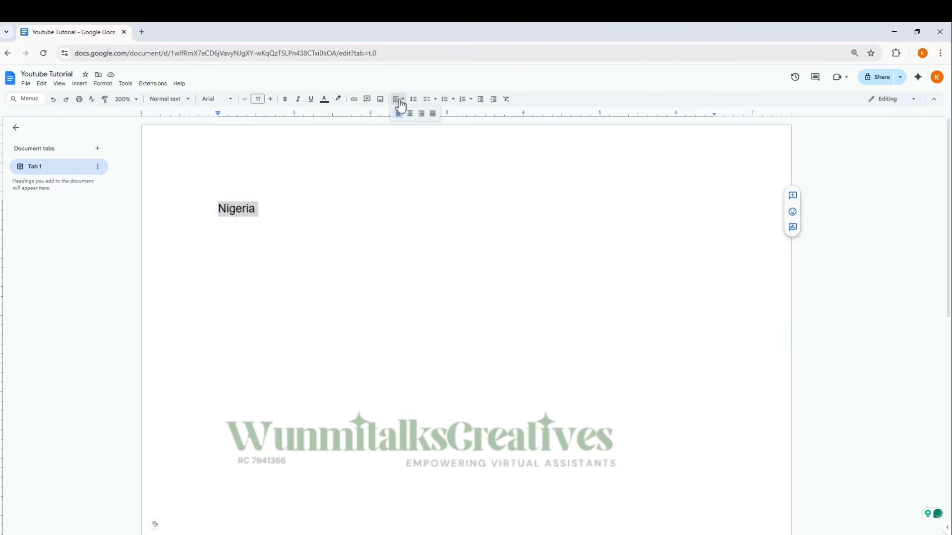
left_click(411, 114)
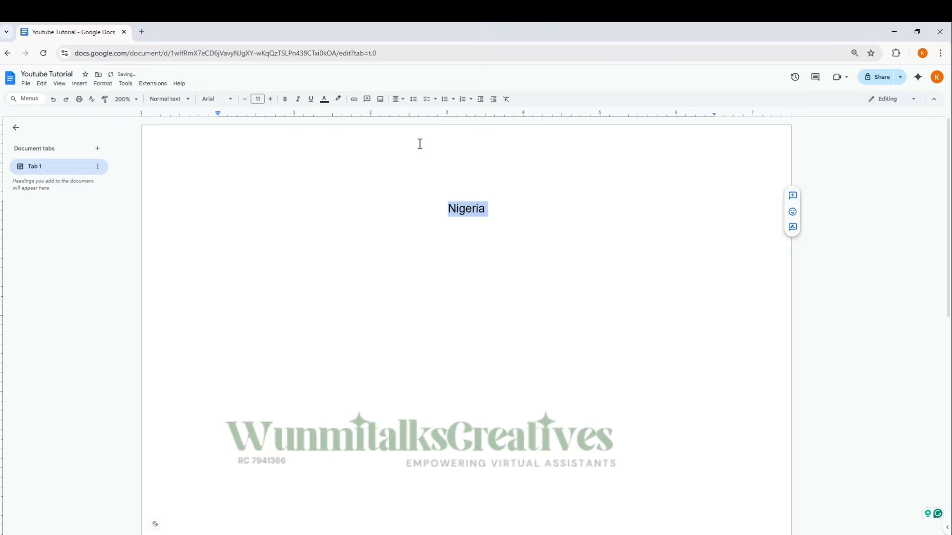
Step: Increase the font size of the word "Nigeria" to 20
left_click(271, 99)
left_click(270, 99)
left_click(271, 99)
left_click(271, 99)
left_click(270, 99)
left_click(270, 99)
left_click(270, 99)
left_click(270, 99)
left_click(270, 99)
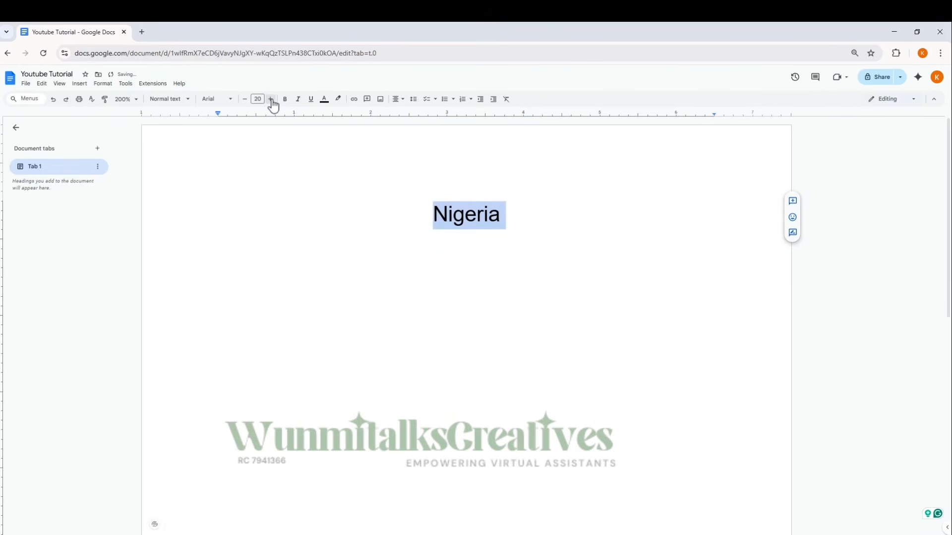
Step: Underline the word "Nigeria" and remove the underline again
left_click(311, 102)
left_click(365, 206)
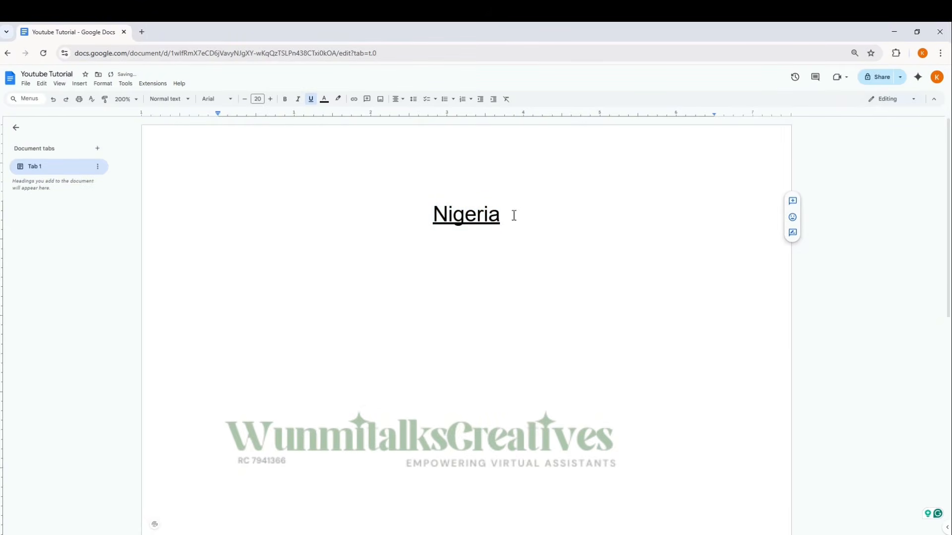
left_click_drag(505, 216, 432, 214)
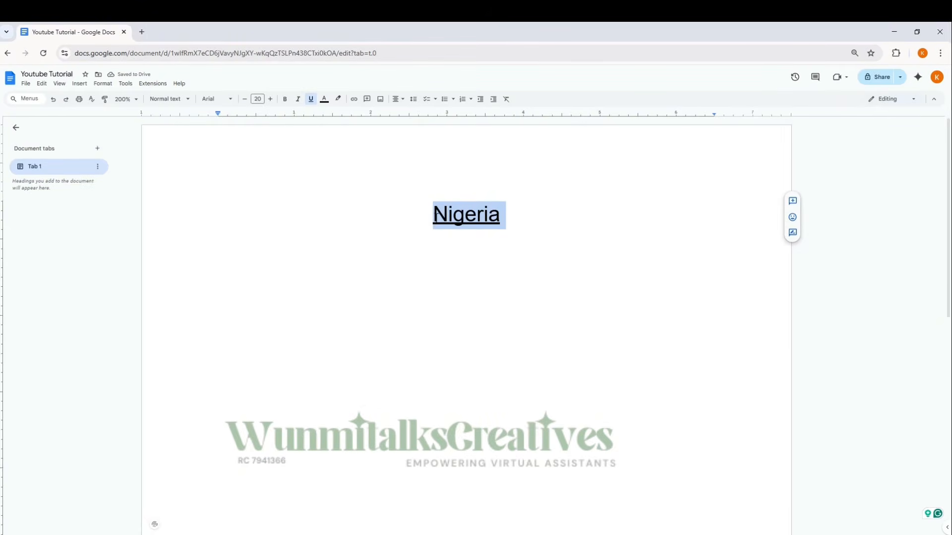
left_click(310, 102)
Step: Color the word "Nigeria" orange and return its text color to black
left_click(325, 101)
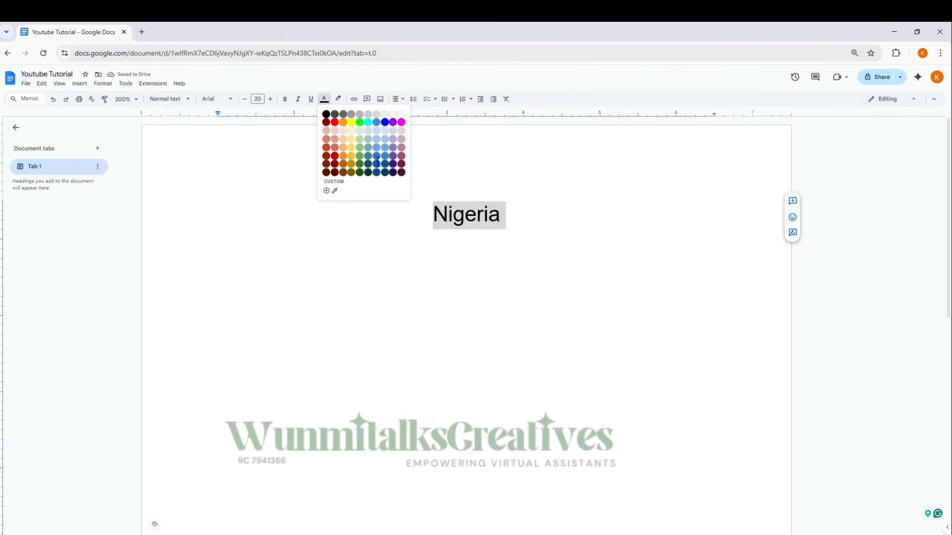
left_click(343, 122)
left_click(487, 213)
triple_click(483, 214)
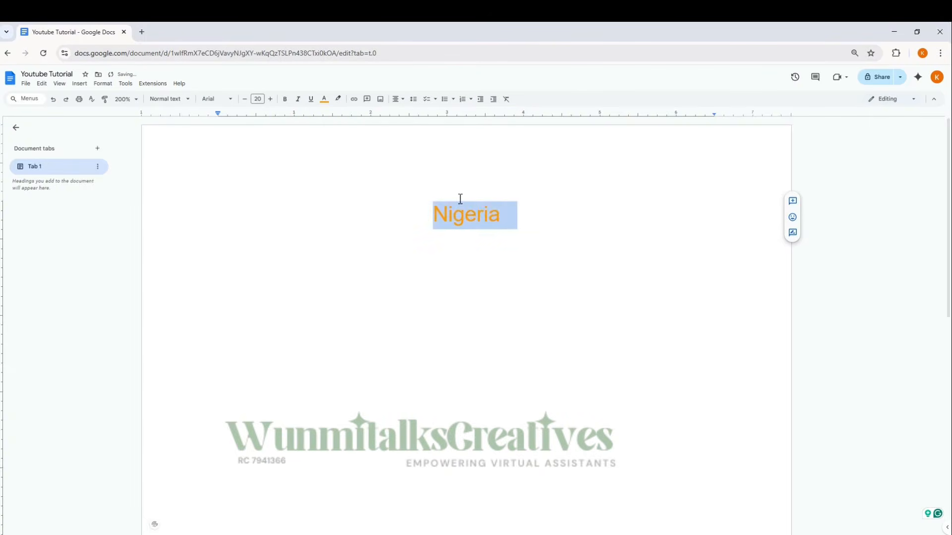
left_click(325, 101)
left_click(327, 116)
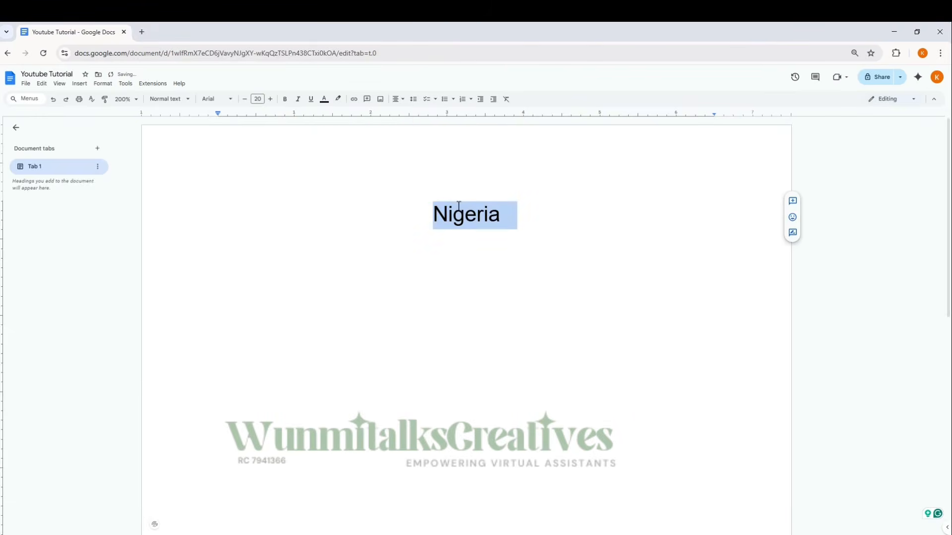
Step: Apply a dark blue highlight to the word "Nigeria" and remove the highlight again
left_click(491, 215)
triple_click(495, 220)
left_click(338, 101)
left_click(384, 171)
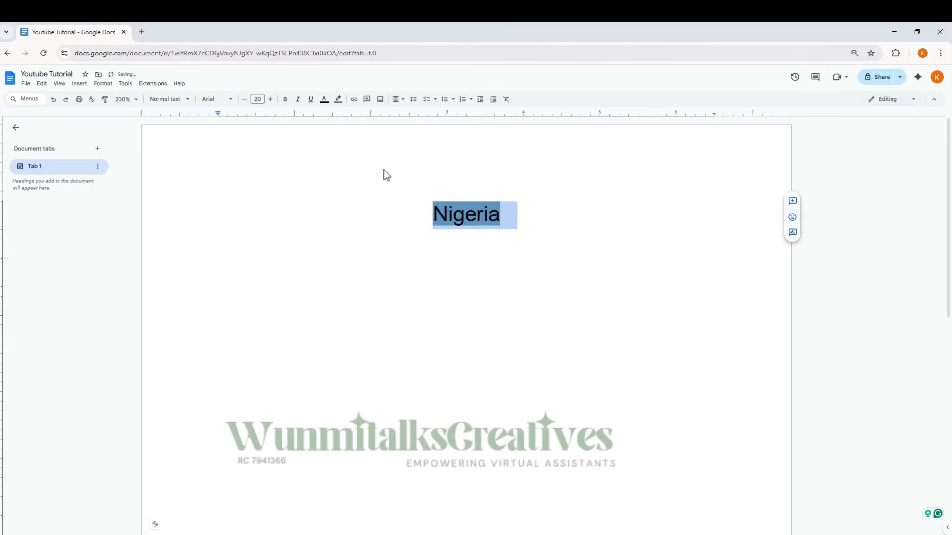
left_click(448, 227)
triple_click(498, 214)
left_click(337, 100)
left_click(419, 136)
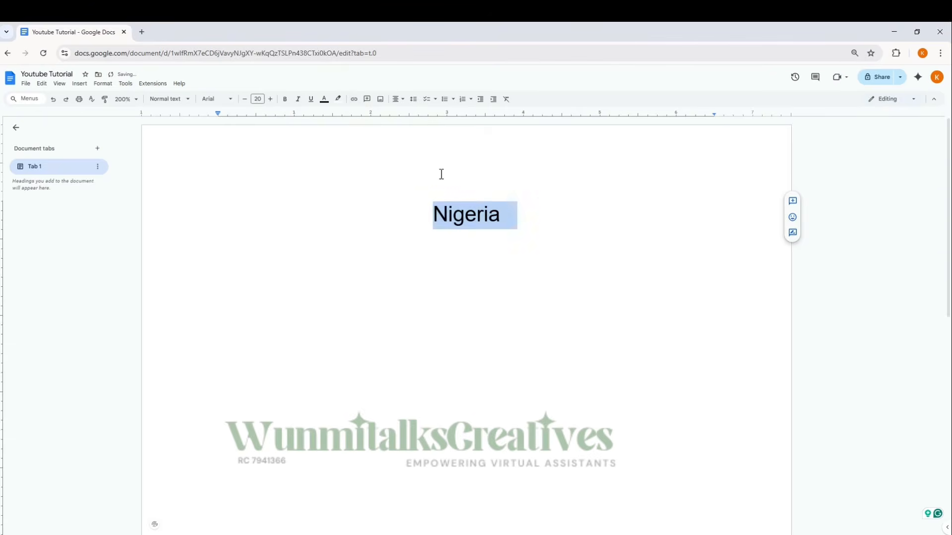
Step: Replace the centered heading with "Nigeria" on an indented line and start an unindented line below it
left_click(487, 204)
double_click(494, 213)
key("BackSpace")
key("ctrl+a")
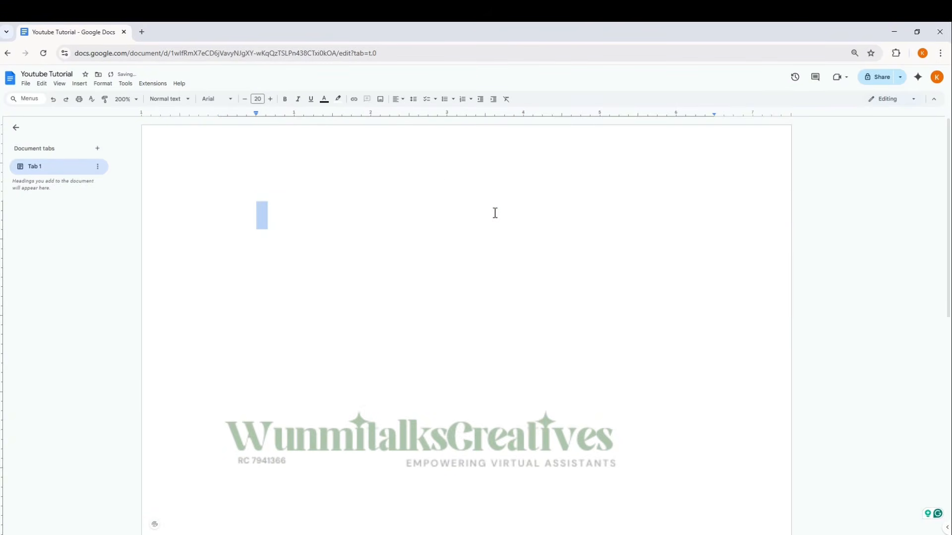
left_click(402, 163)
type("Nigeria")
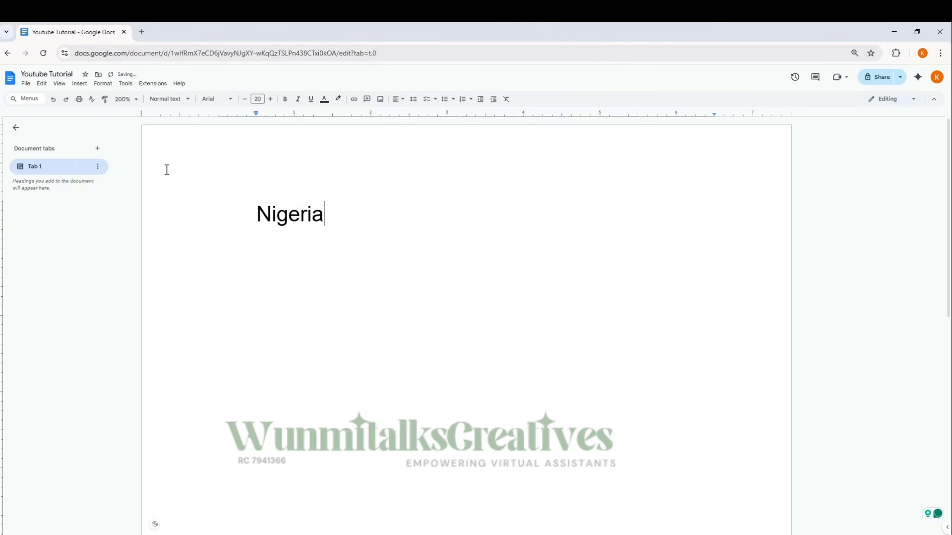
key("Return")
key("BackSpace")
Step: Write the filler text "sdjsdjhsdjhsdhsd" on the second line and delete it
type("sdjsdjhsdjhsdhsd")
left_click_drag(388, 242, 218, 243)
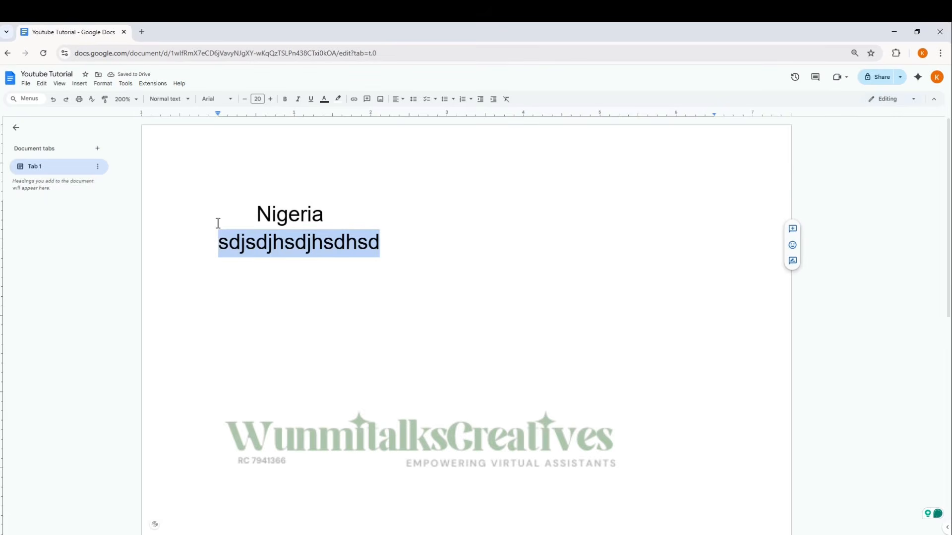
key("BackSpace")
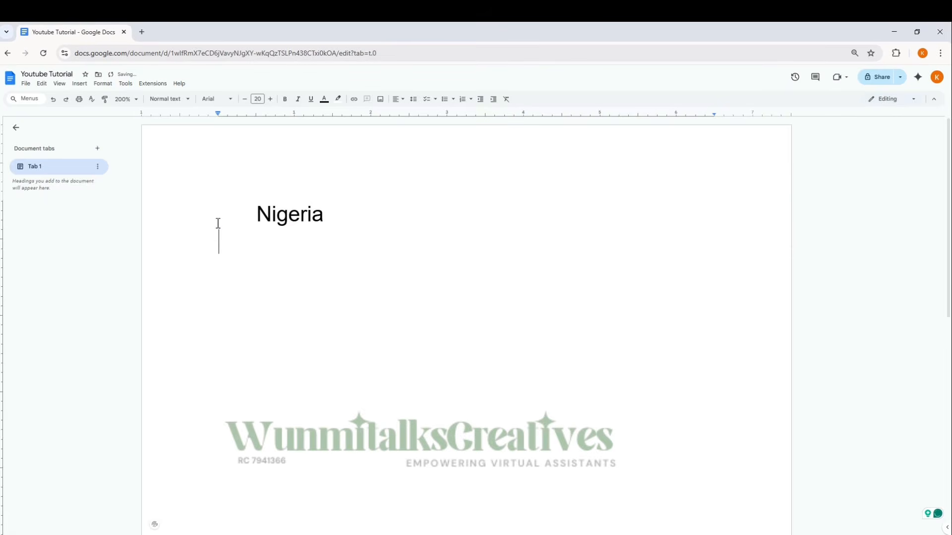
Step: Set the font size to 11 on the second line and write "Nigeria" there
left_click(257, 102)
left_click(259, 159)
type("Nigeria")
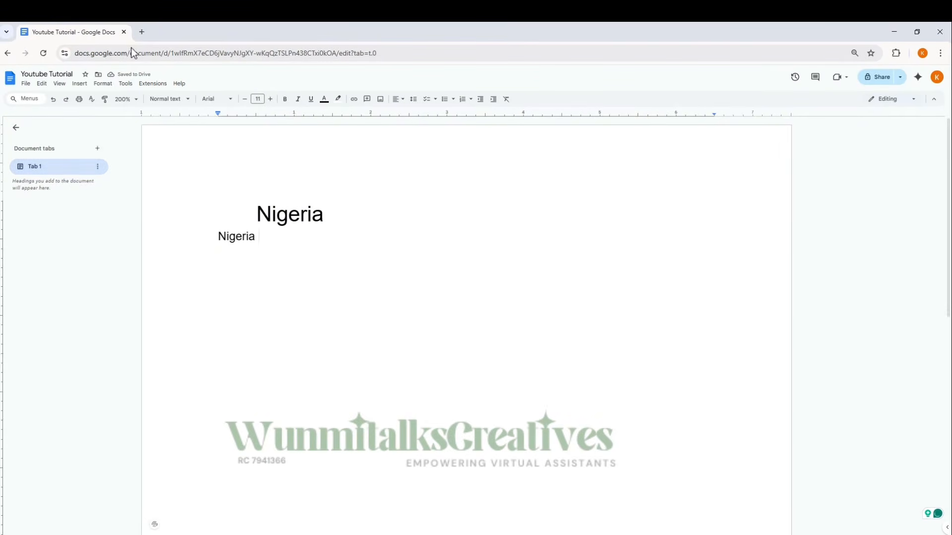
Step: Search the web for "nigeria" in a new browser tab and copy the About description of the country
left_click(142, 32)
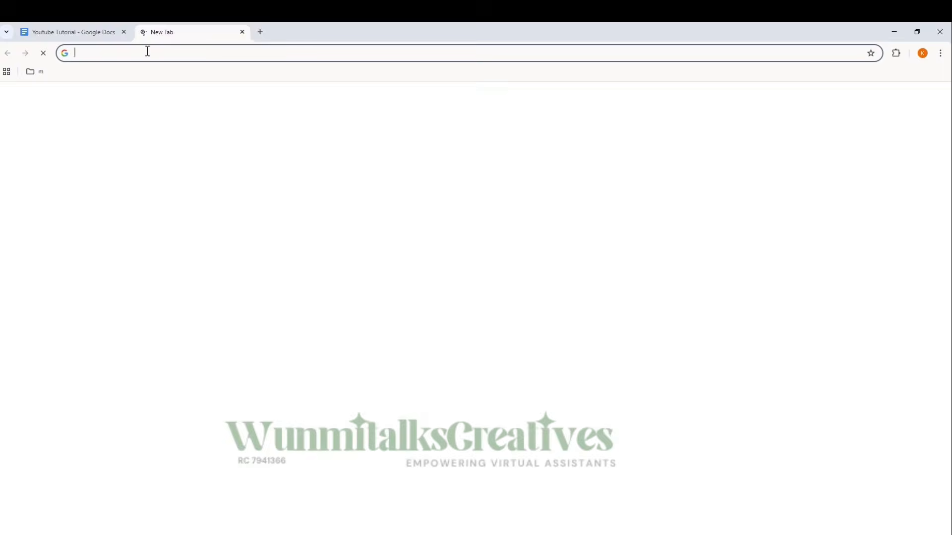
type("nigeria")
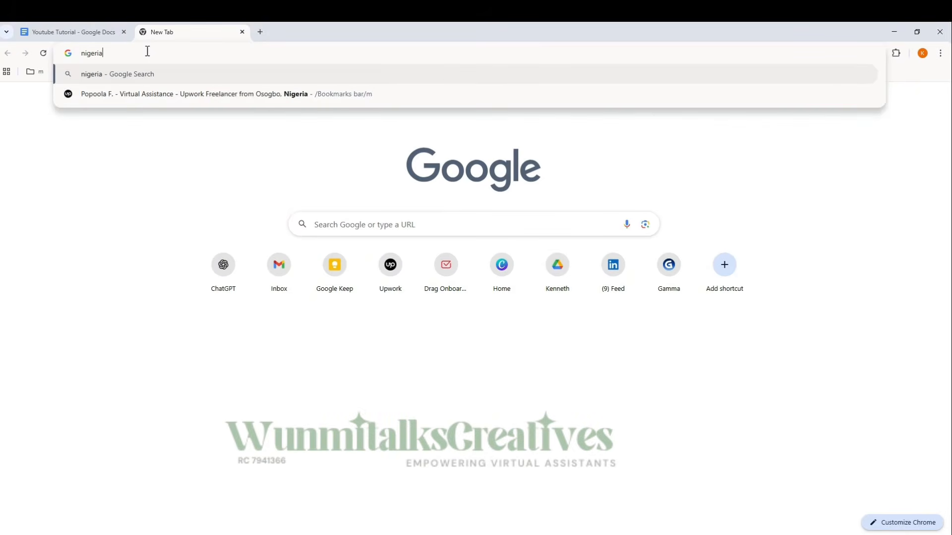
key("Return")
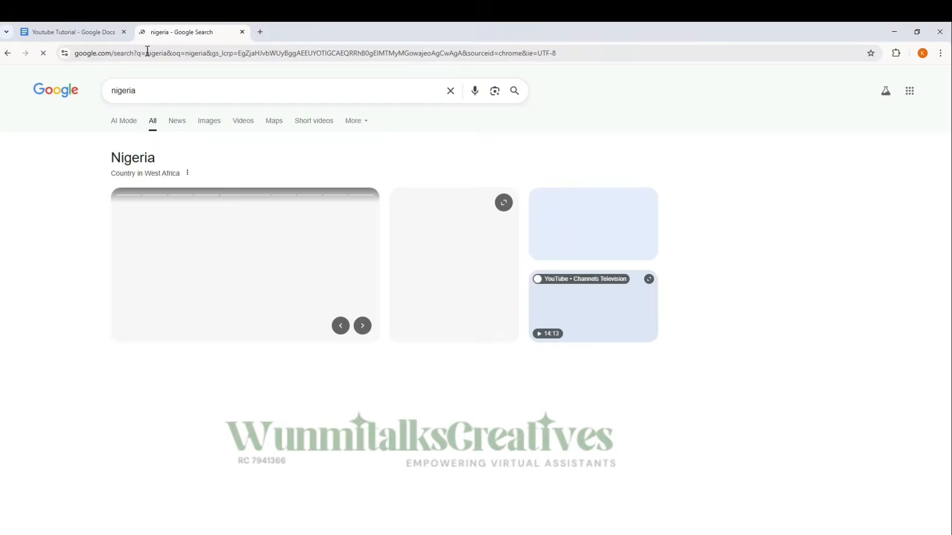
scroll(324, 357, "down", 4)
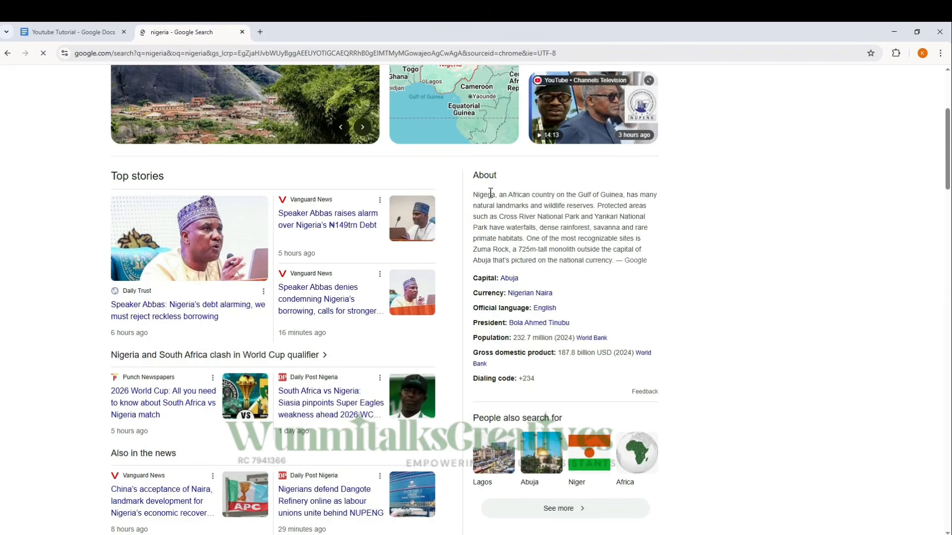
left_click_drag(474, 195, 618, 261)
right_click(612, 239)
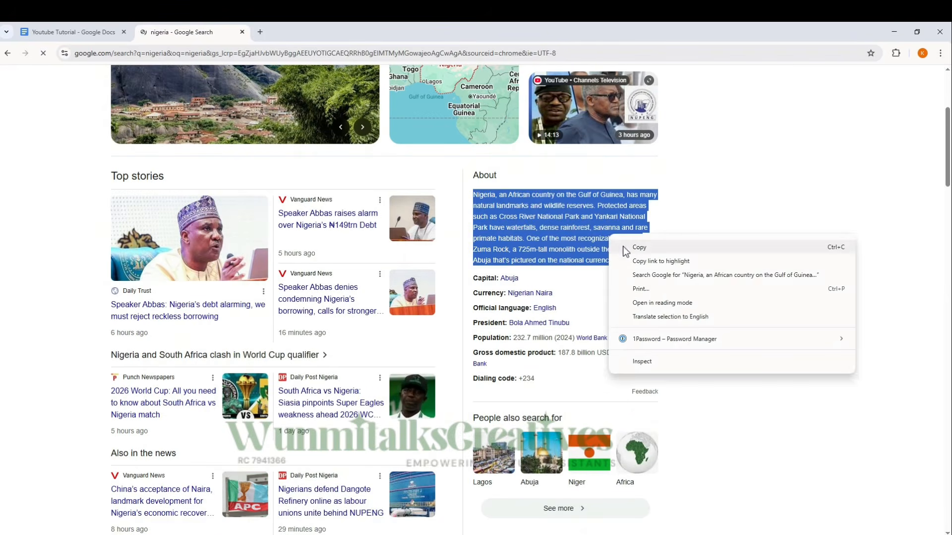
left_click(637, 247)
Step: Back in the Google Docs document, replace the second-line "Nigeria" with the copied description and remove the indent before the heading
left_click(76, 32)
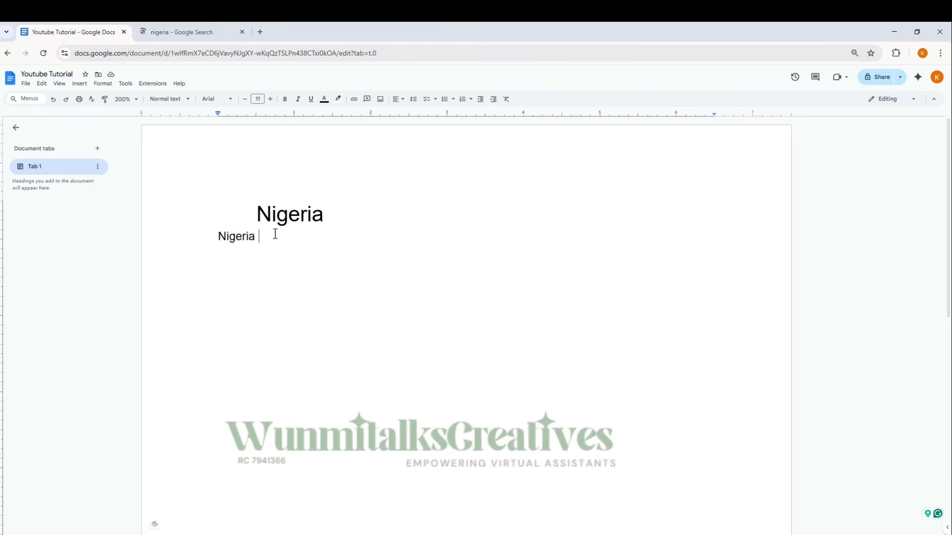
double_click(239, 237)
key("BackSpace")
key("ctrl+v")
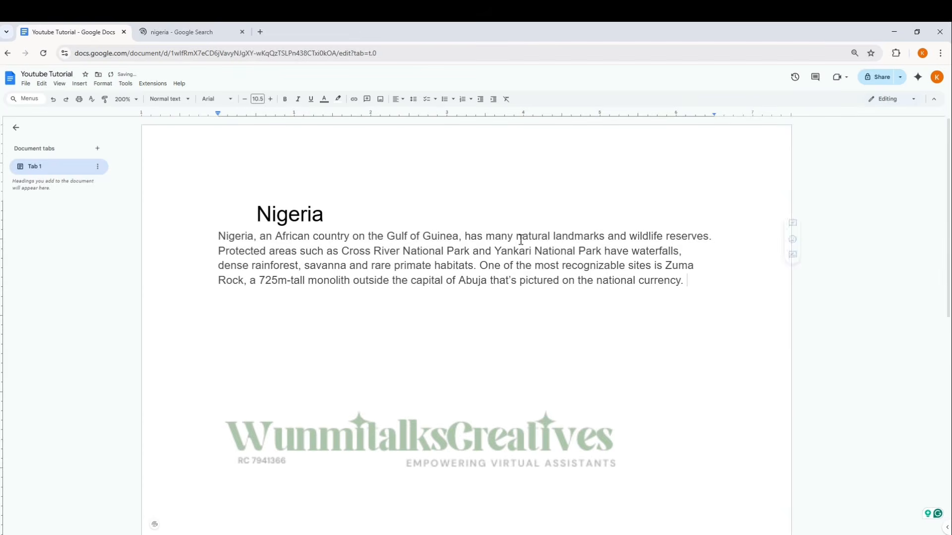
left_click(253, 213)
key("BackSpace")
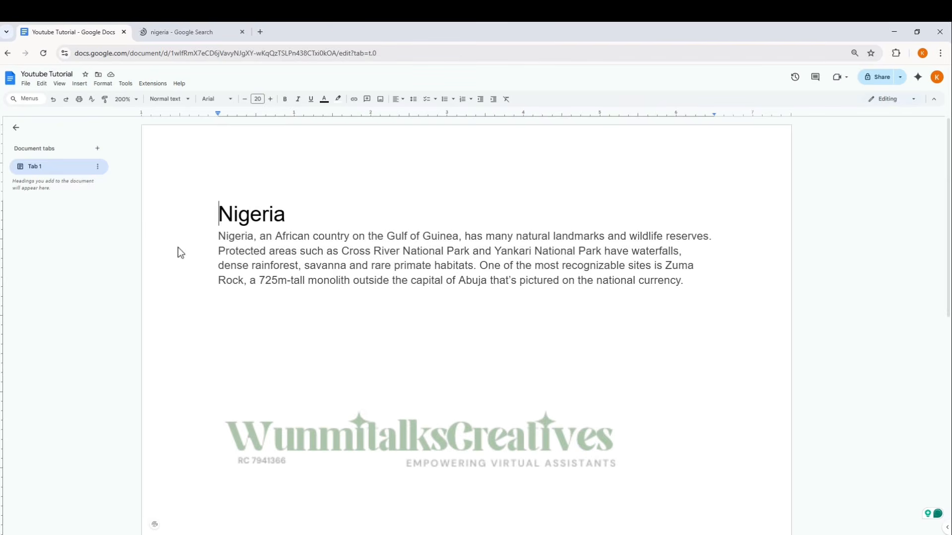
Step: Rename the document tab "Tab 1" as "Nigeria"
left_click(98, 168)
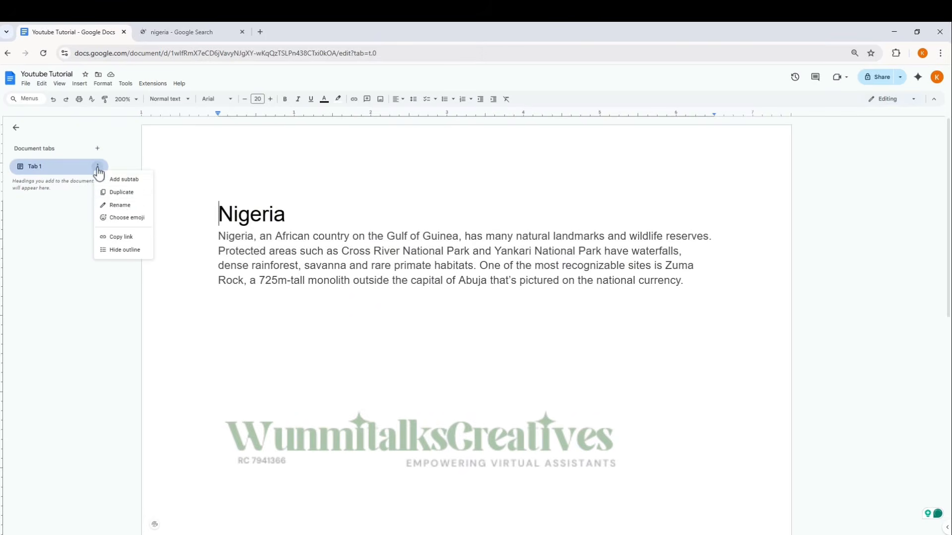
left_click(121, 208)
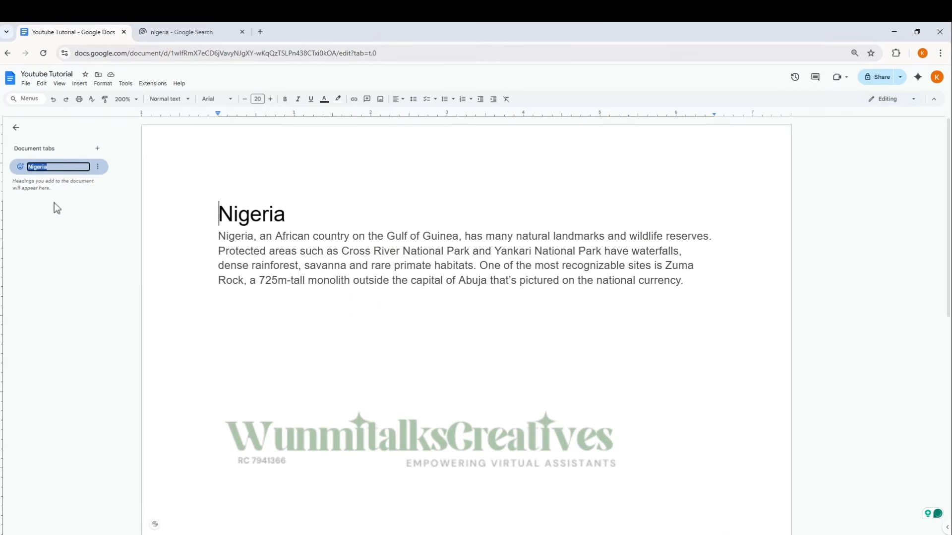
left_click(59, 194)
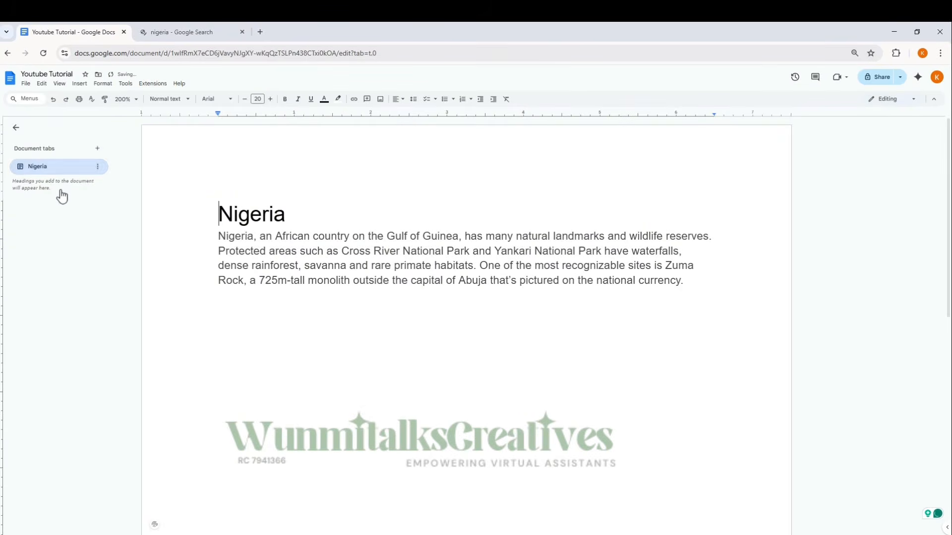
Step: Add two more document tabs below Nigeria and open Tab 2
left_click(97, 152)
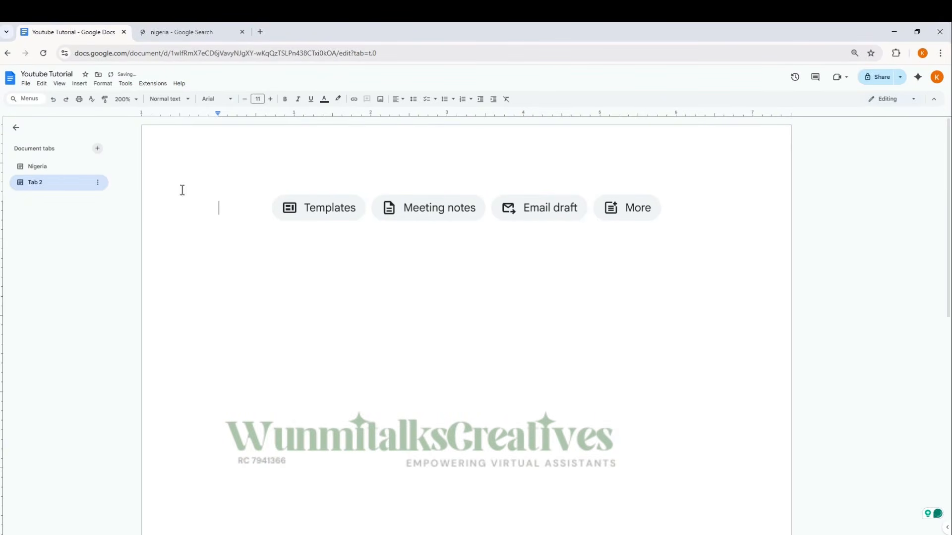
left_click(38, 168)
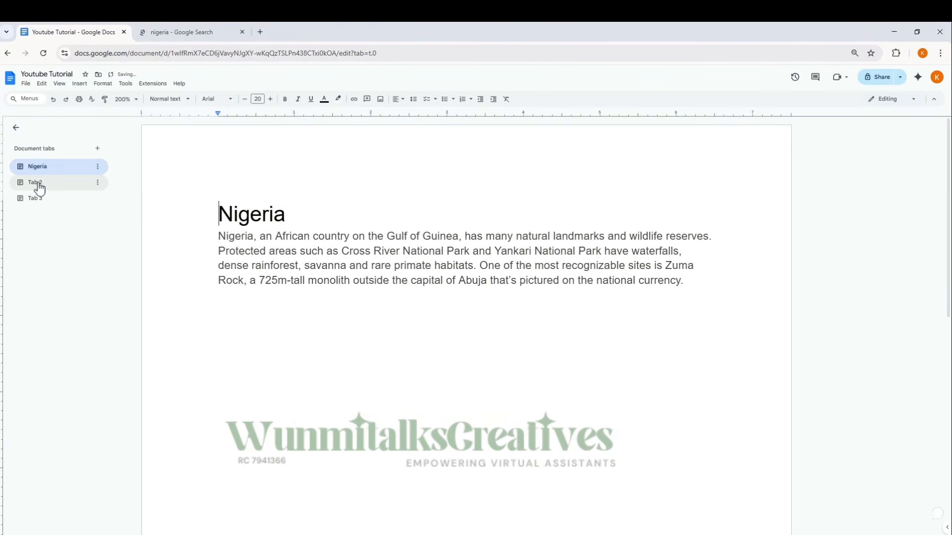
left_click(36, 183)
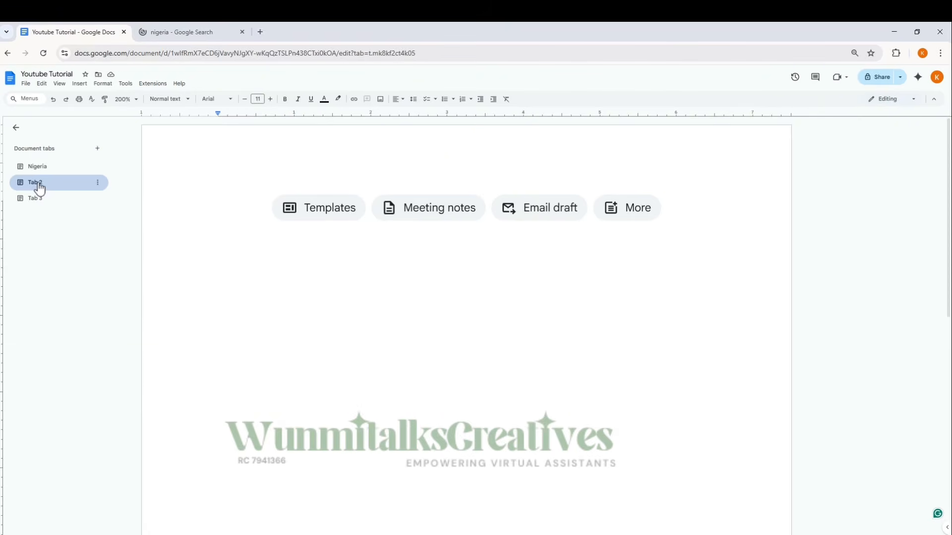
Step: Write "Ghanaian Company" on the first line of Tab 2
type("Gh")
type("anaian ")
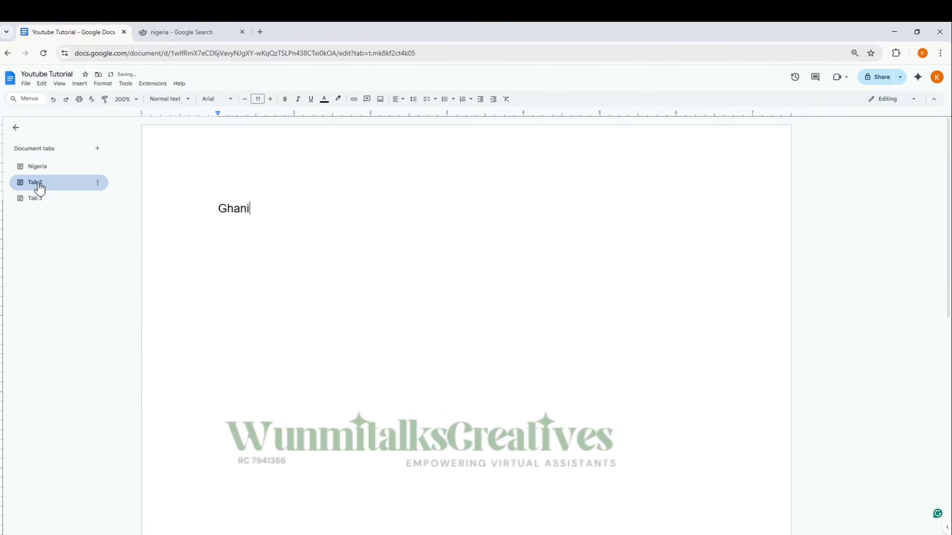
type("Companu")
key("BackSpace")
key("BackSpace")
type("y")
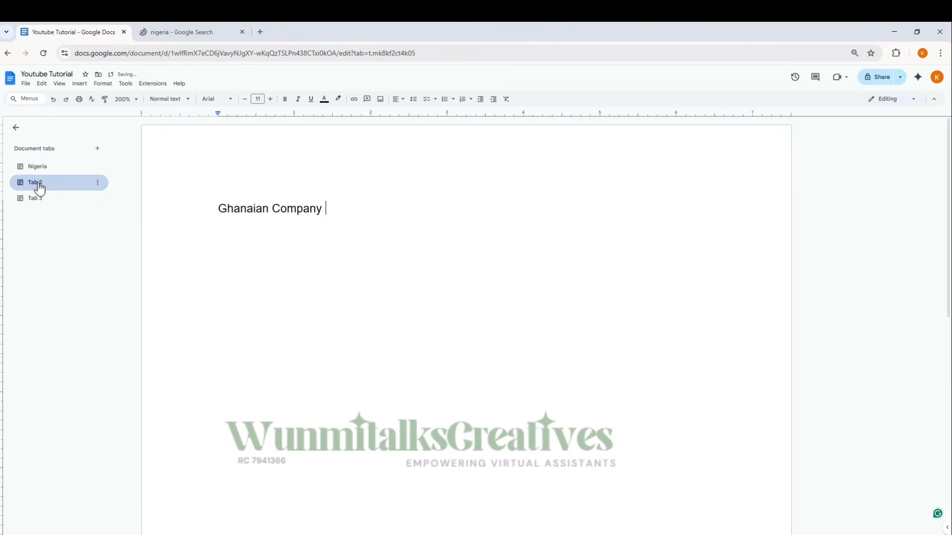
key("ctrl+a")
left_click(281, 272)
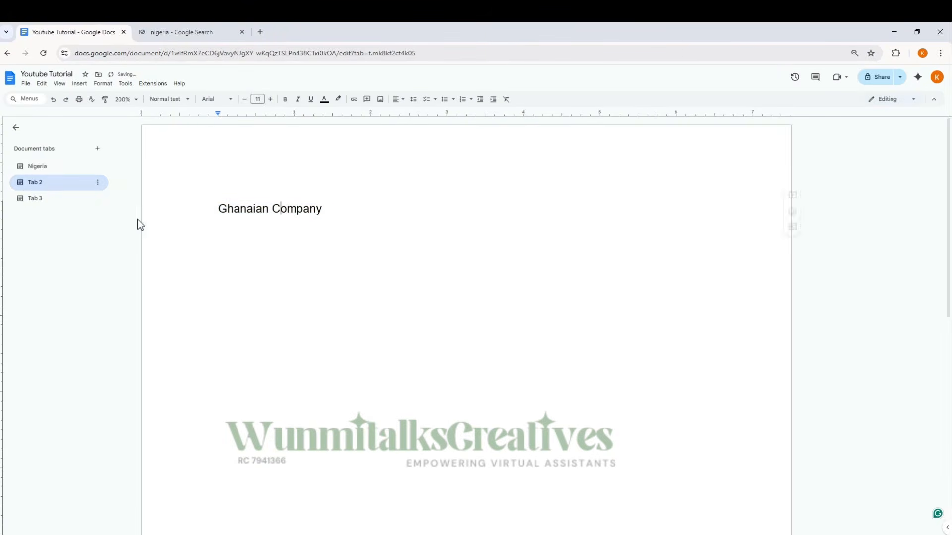
Step: Rename the document tab "Tab 2" as "Ghana"
left_click(98, 184)
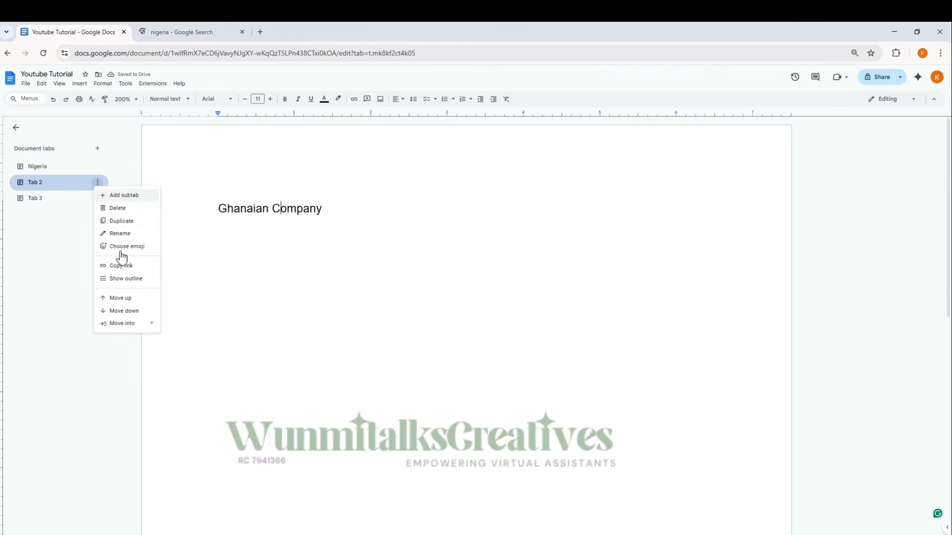
left_click(121, 235)
type("Gh")
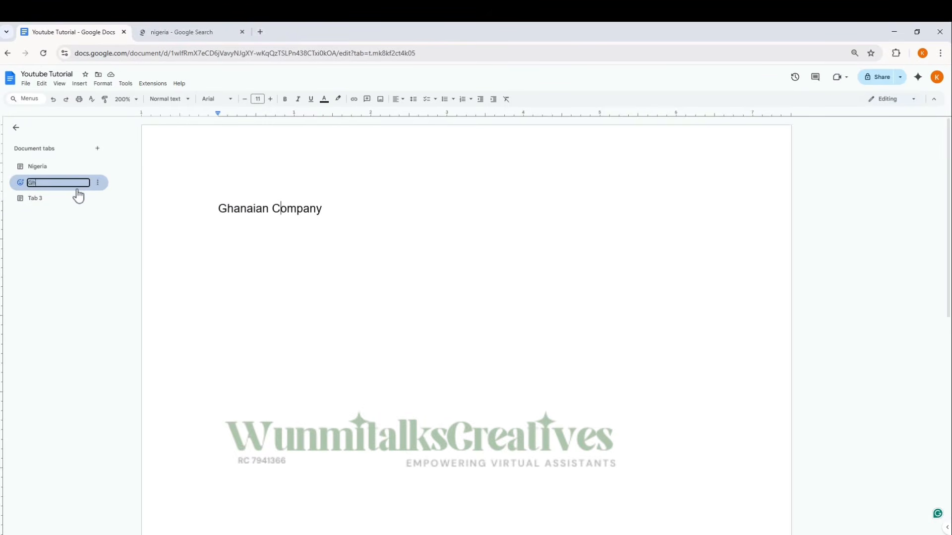
type("ana")
left_click(227, 281)
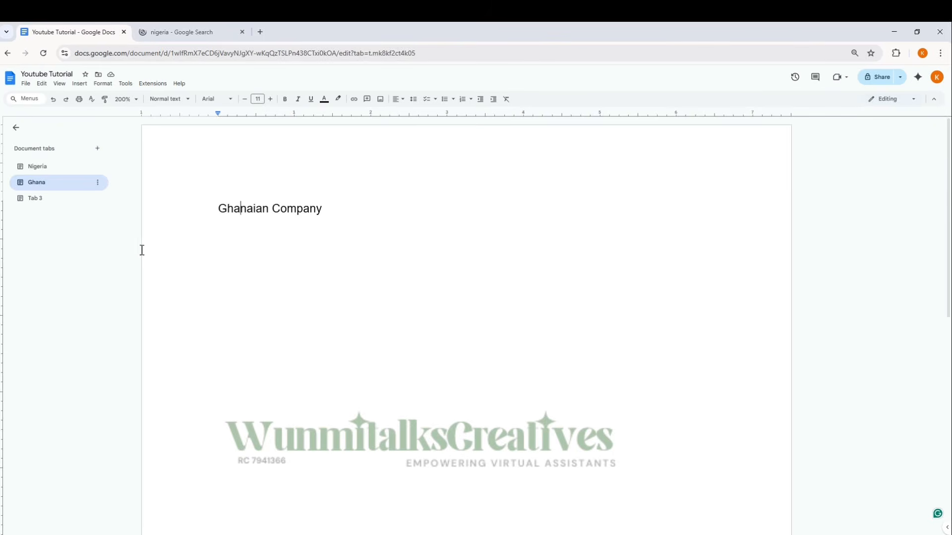
Step: Switch between the Nigeria and Ghana document tabs to view their content, ending on Nigeria
left_click(45, 171)
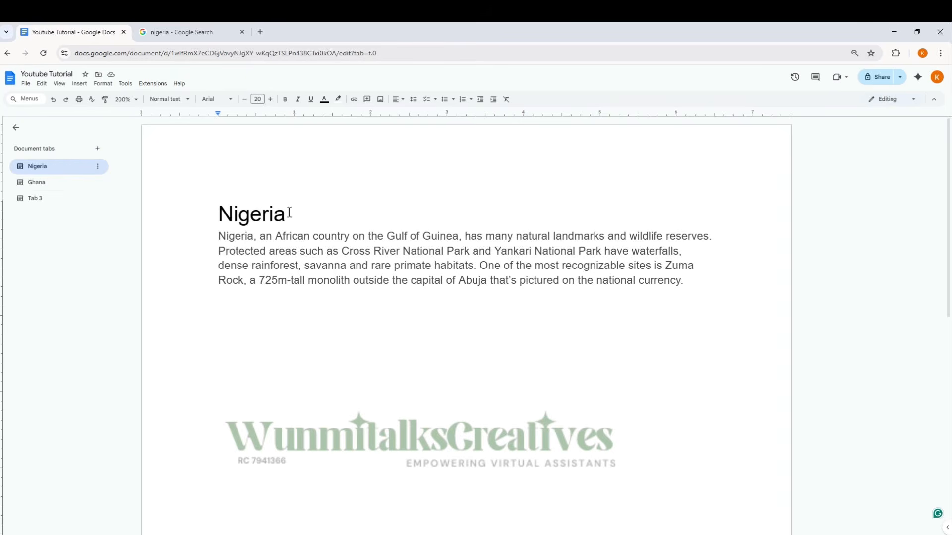
left_click(58, 185)
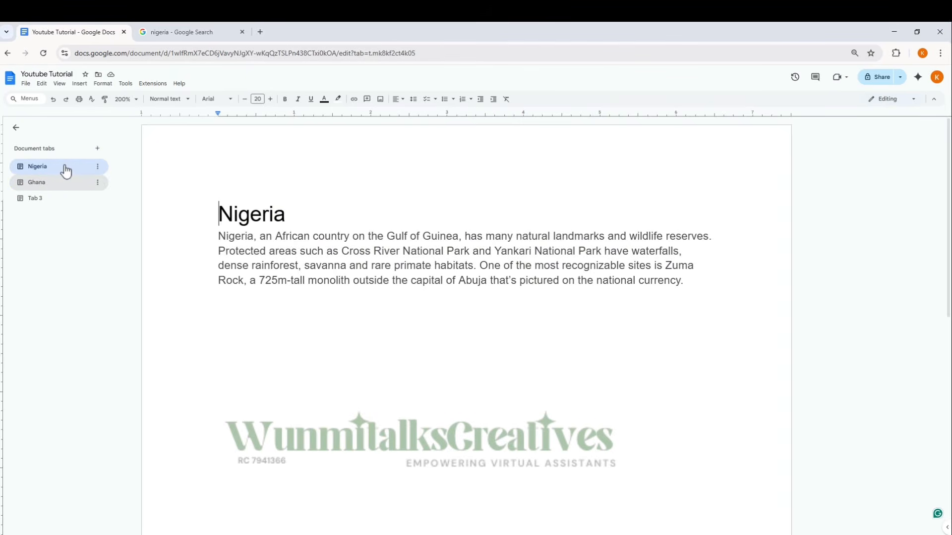
left_click(64, 170)
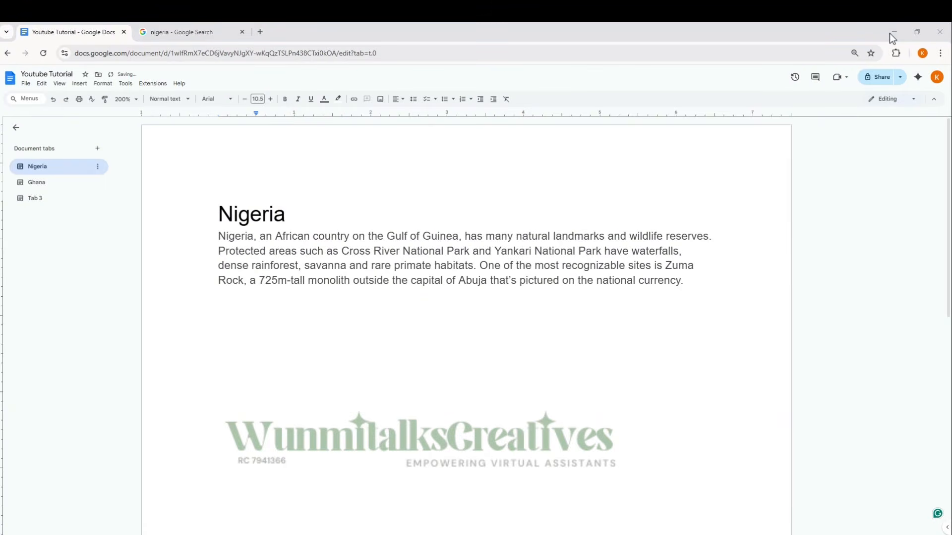
Step: Add a checklist below the Nigeria paragraph with "Manage the calendar", a follow-up item naming a contact, and an empty third item
left_click(271, 332)
left_click(426, 101)
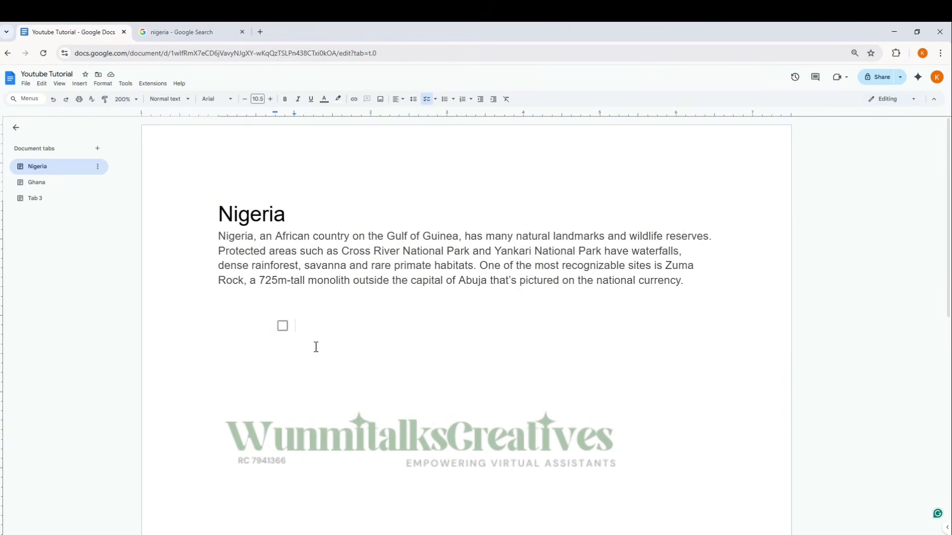
type("Manage the calendar")
key("Return")
type("Follow up with Tessy")
key("Return")
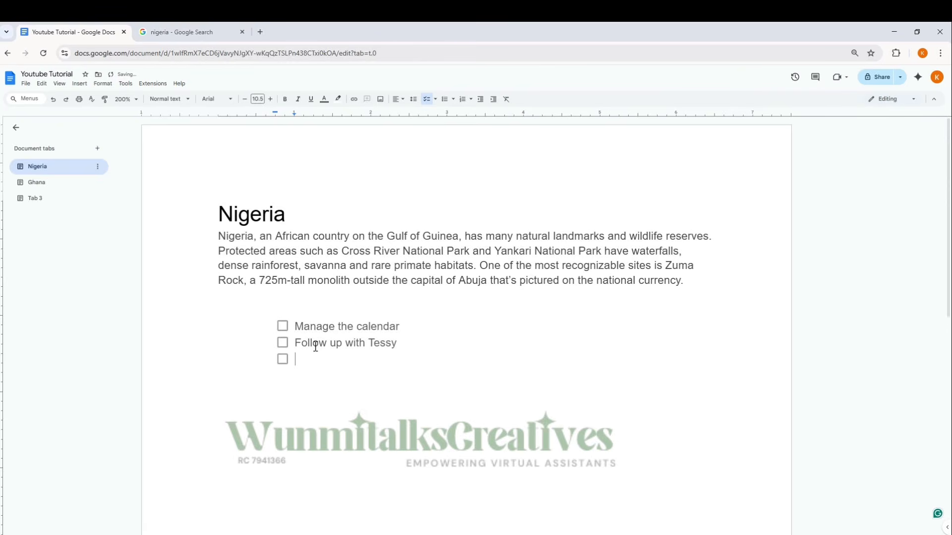
Step: Mark all three checklist items as completed, including the empty one
left_click(282, 326)
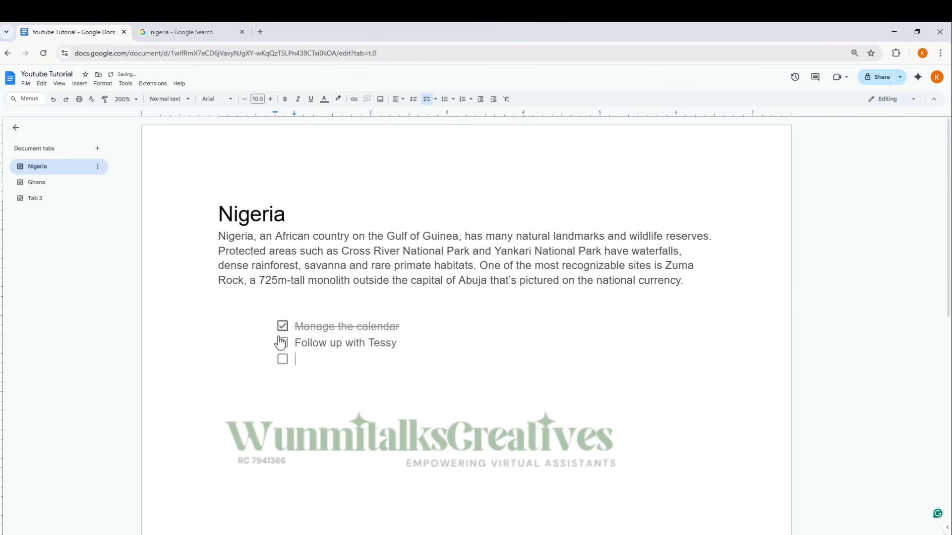
left_click(282, 346)
left_click(282, 359)
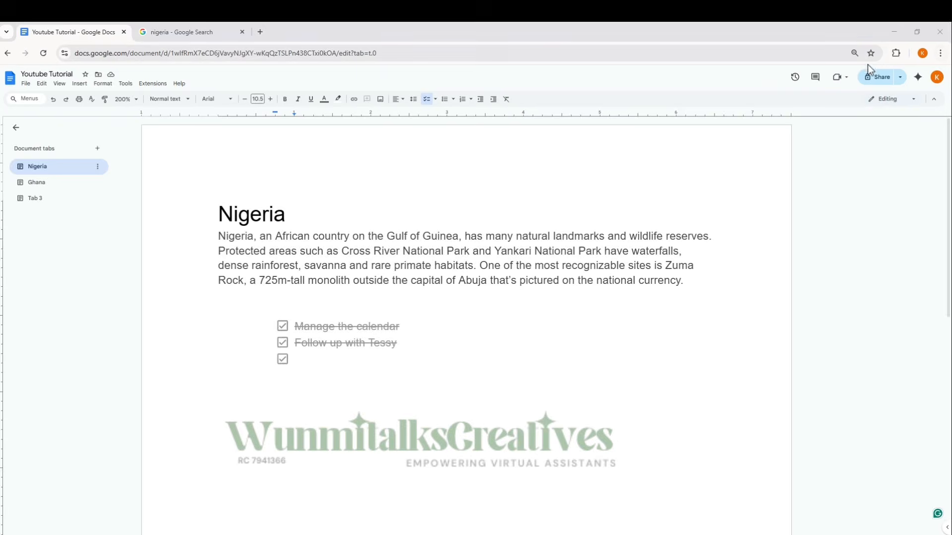
Step: Open the document's sharing settings and add the collaborator's e-mail address as a recipient
left_click(876, 79)
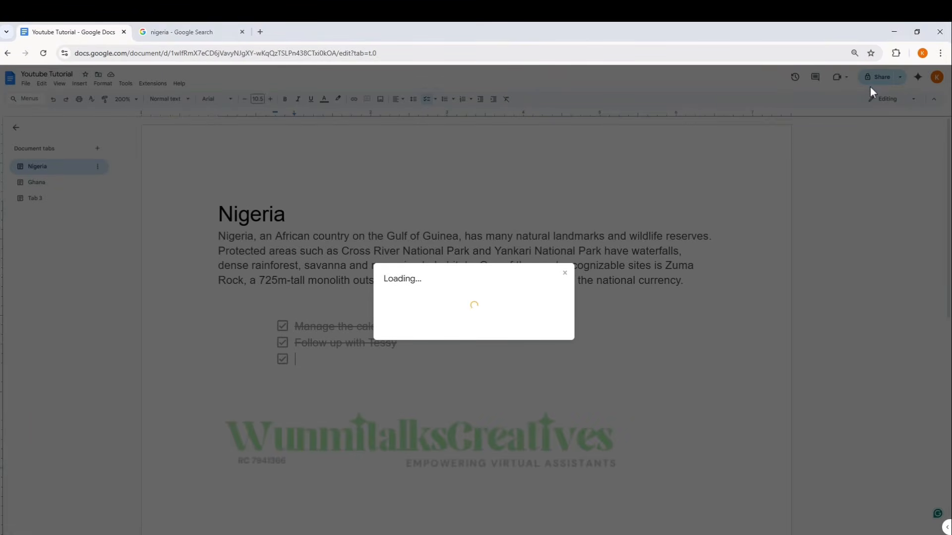
left_click(448, 260)
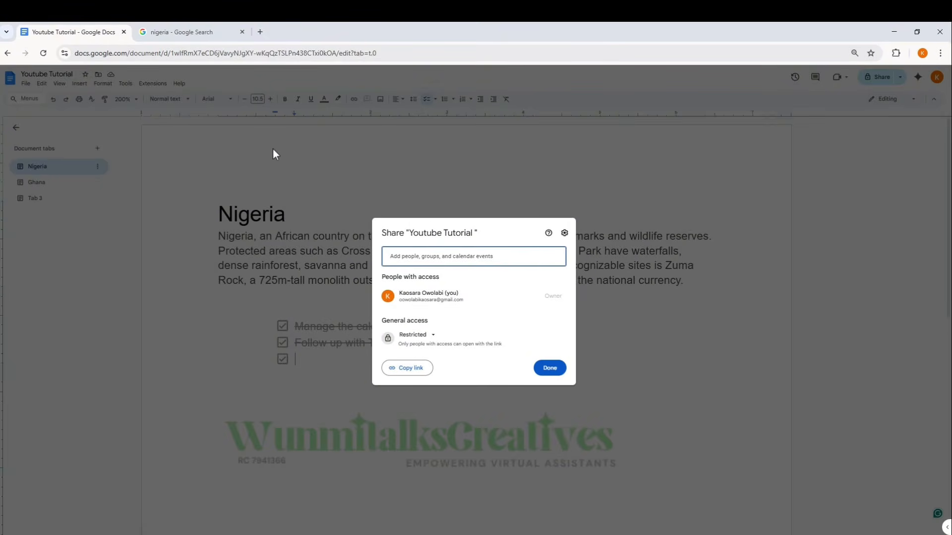
left_click(447, 256)
left_click(482, 243)
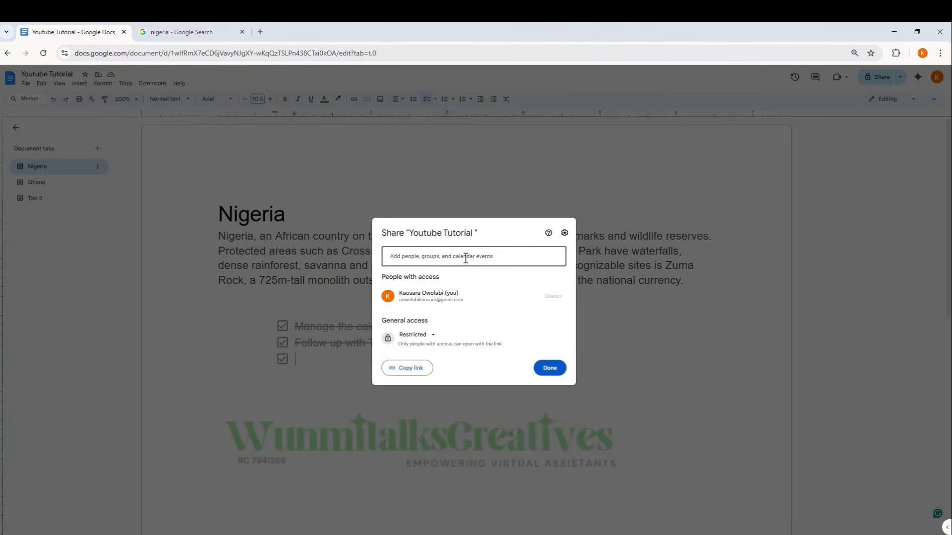
left_click(465, 258)
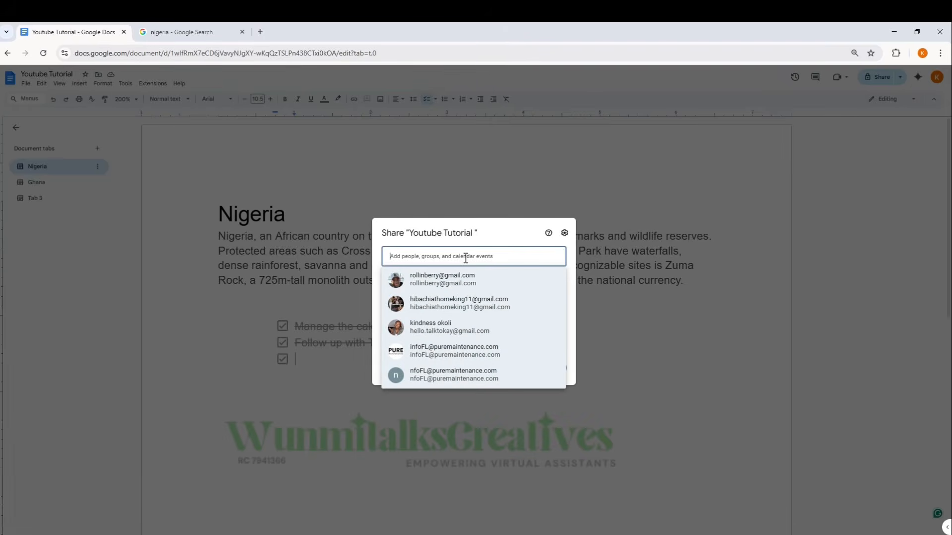
key("ctrl+v")
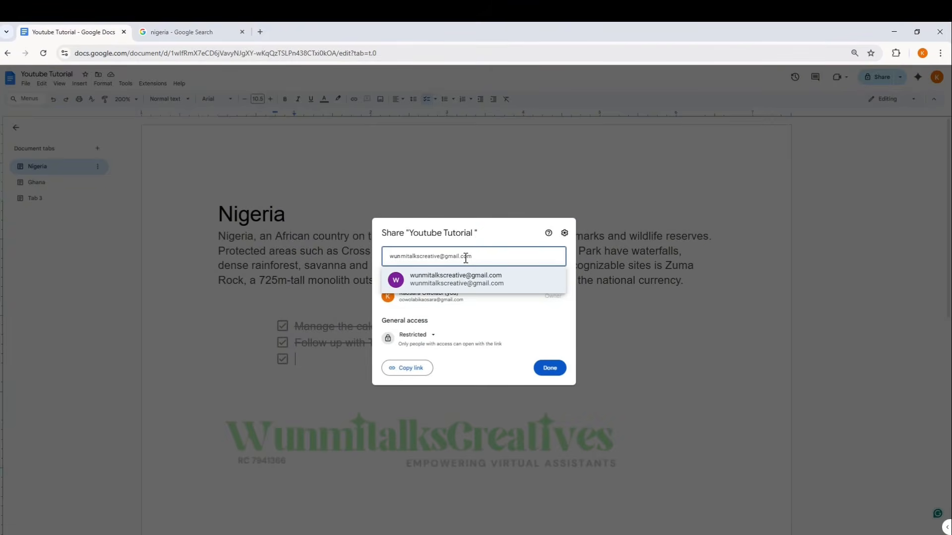
left_click(452, 285)
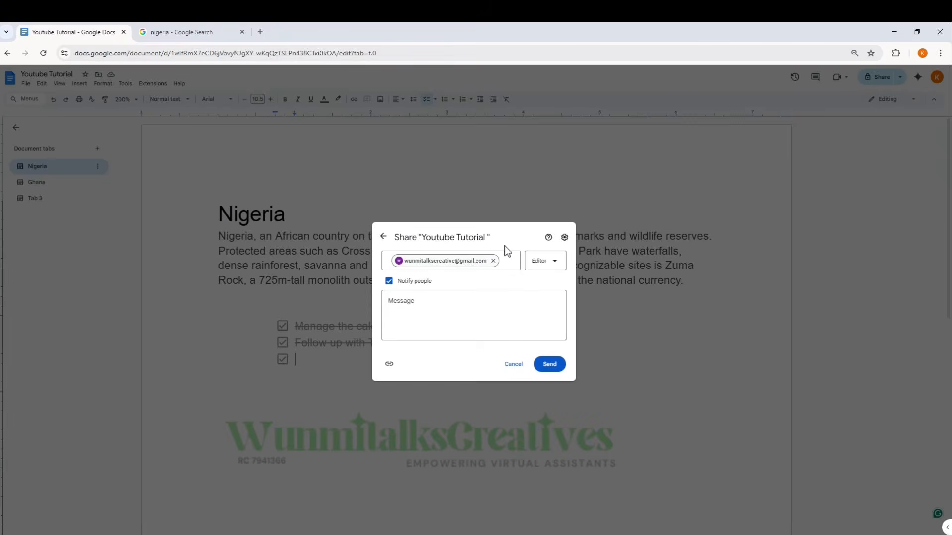
Step: View the access roles available for the collaborator and copy the document's link
left_click(552, 268)
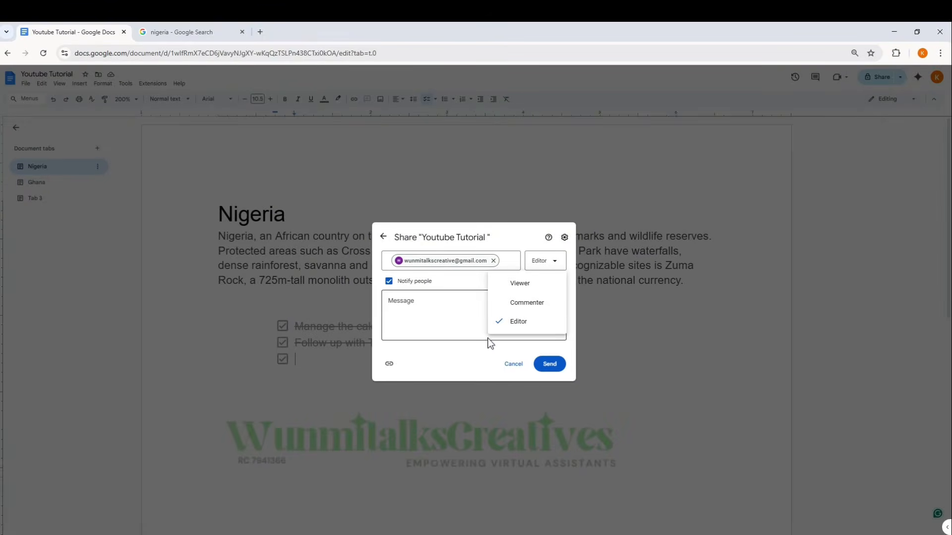
left_click(390, 365)
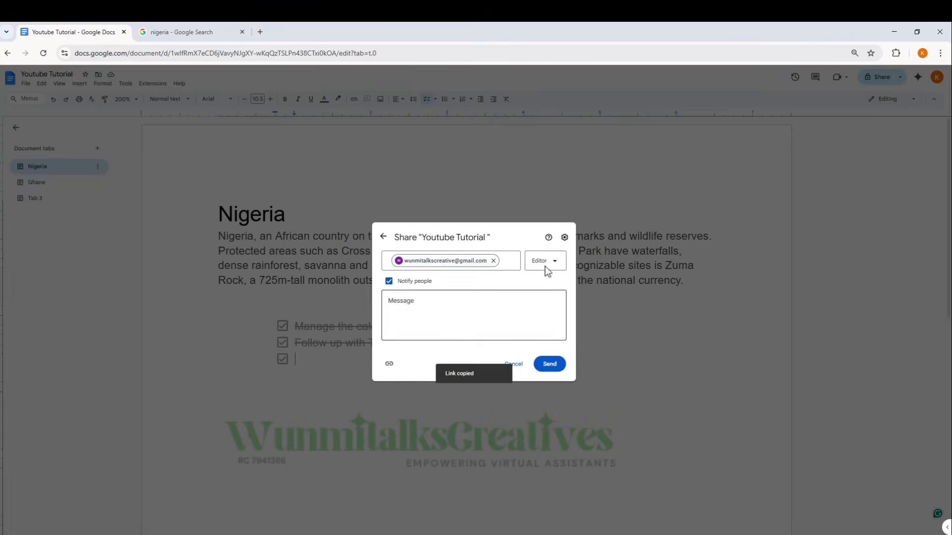
Step: Close the document's sharing settings without sending the invitation
left_click(650, 160)
left_click(520, 319)
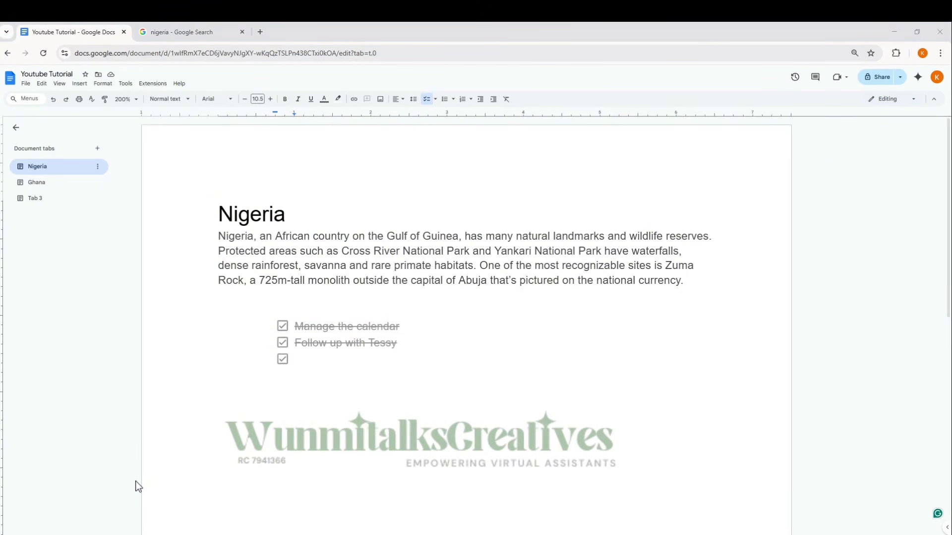
Step: Switch to a new browser window and open Google Sheets from the Google apps list
key("ctrl+n")
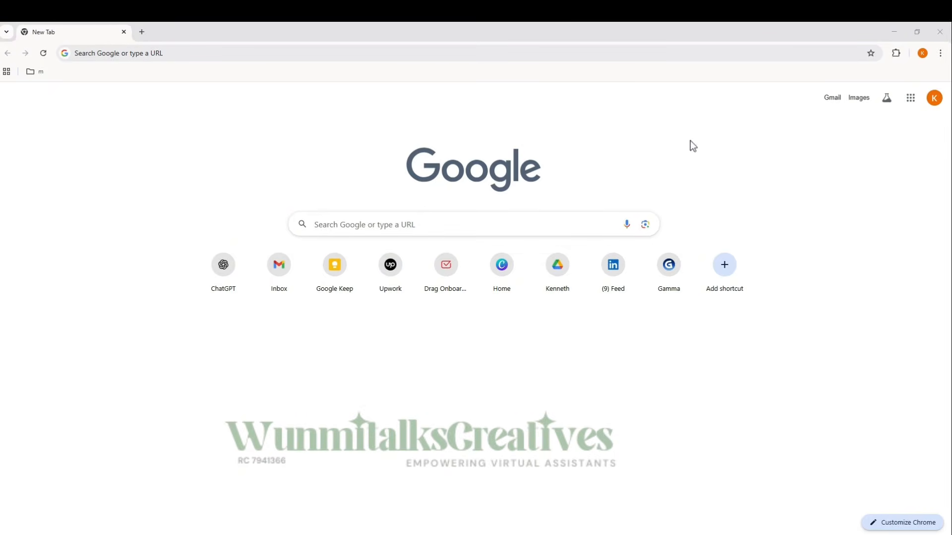
left_click(912, 101)
scroll(885, 251, "down", 2)
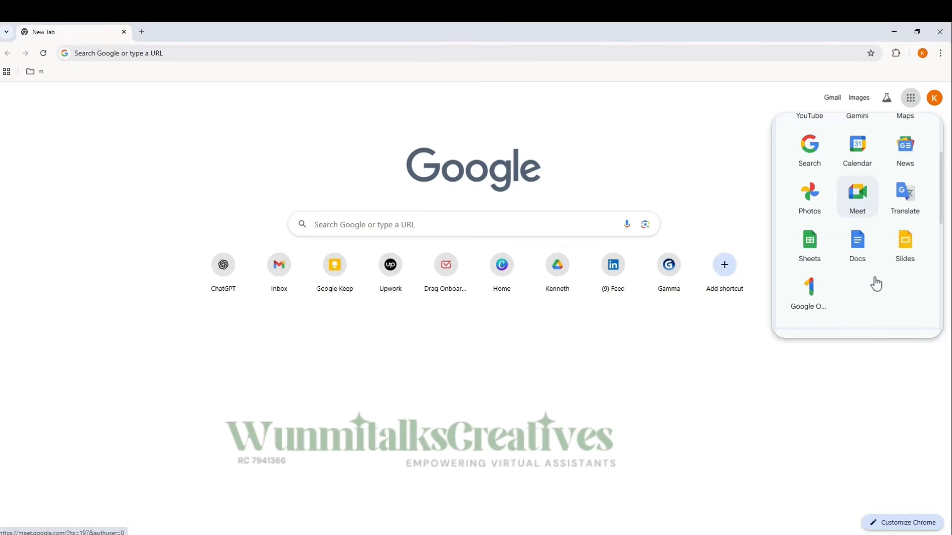
left_click(806, 259)
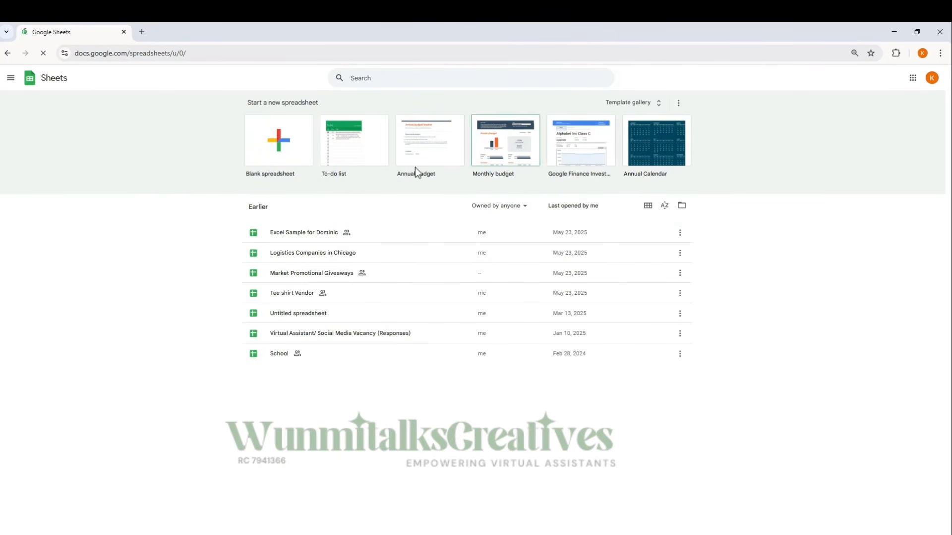
Step: Browse the full template gallery and create a blank spreadsheet
left_click(639, 104)
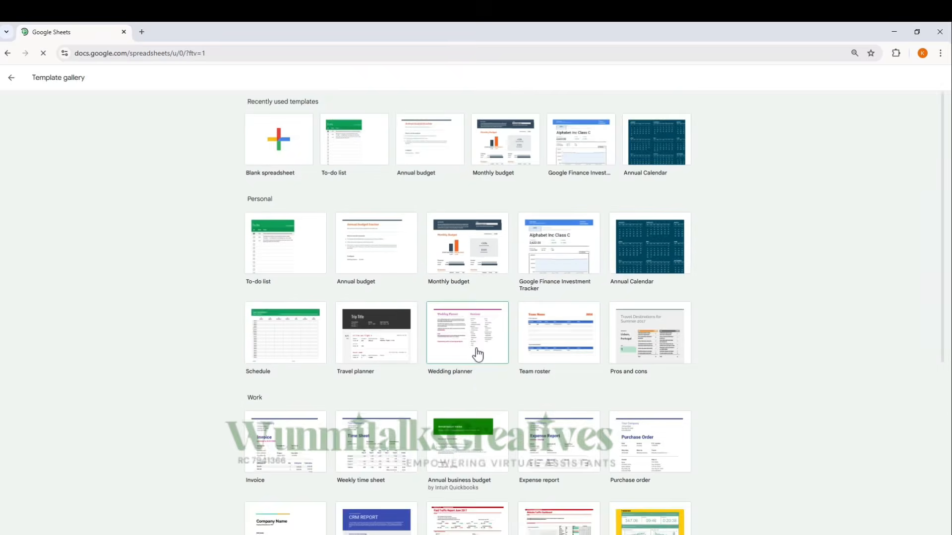
scroll(446, 349, "down", 3)
scroll(467, 355, "up", 3)
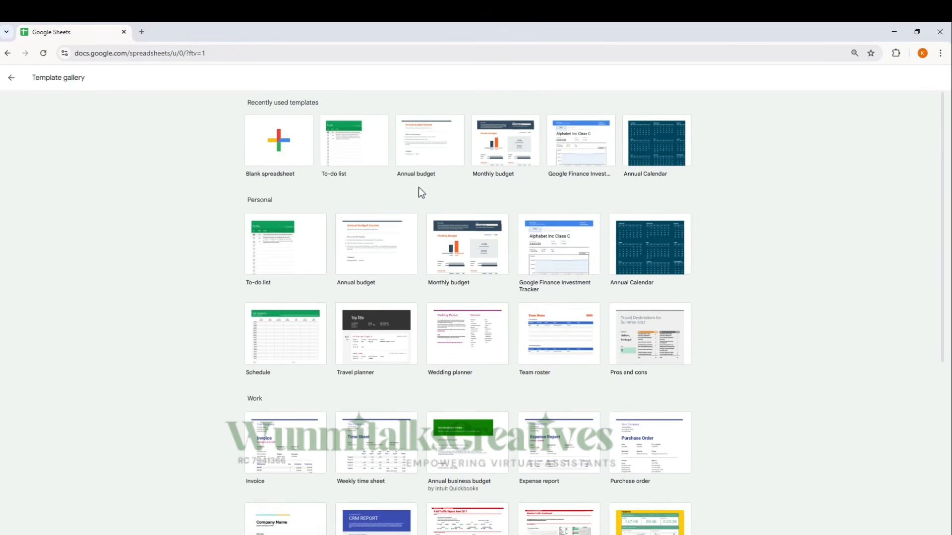
left_click(272, 148)
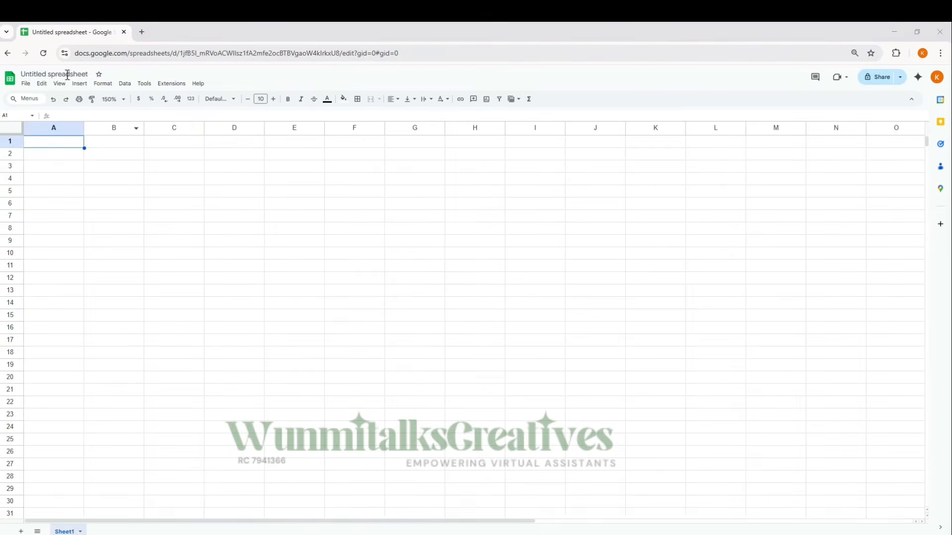
Step: Rename the spreadsheet as "Youtube Class"
left_click(69, 73)
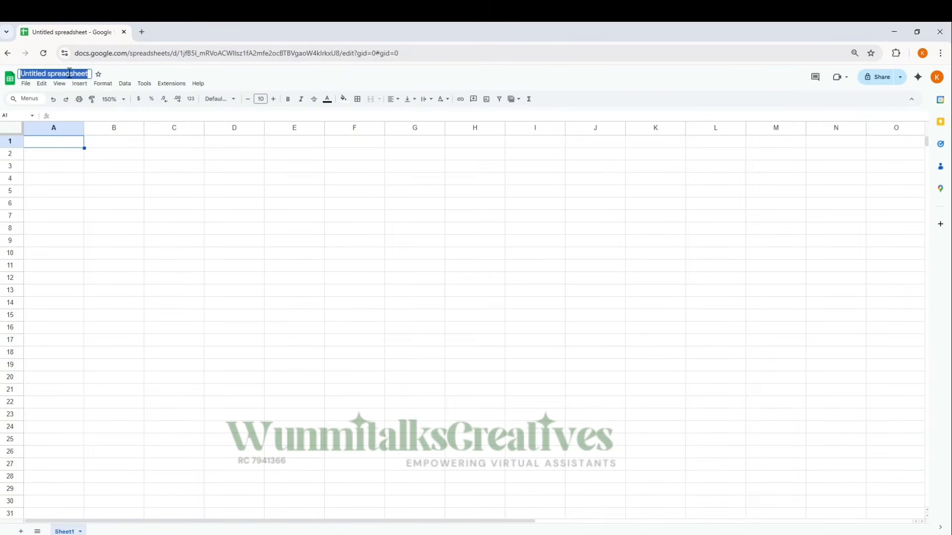
type("Youtube Class")
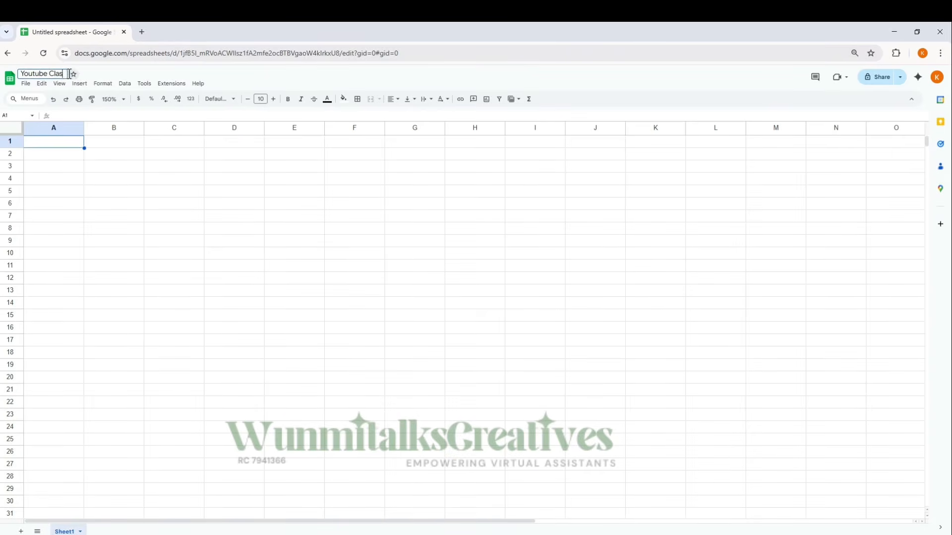
left_click(127, 216)
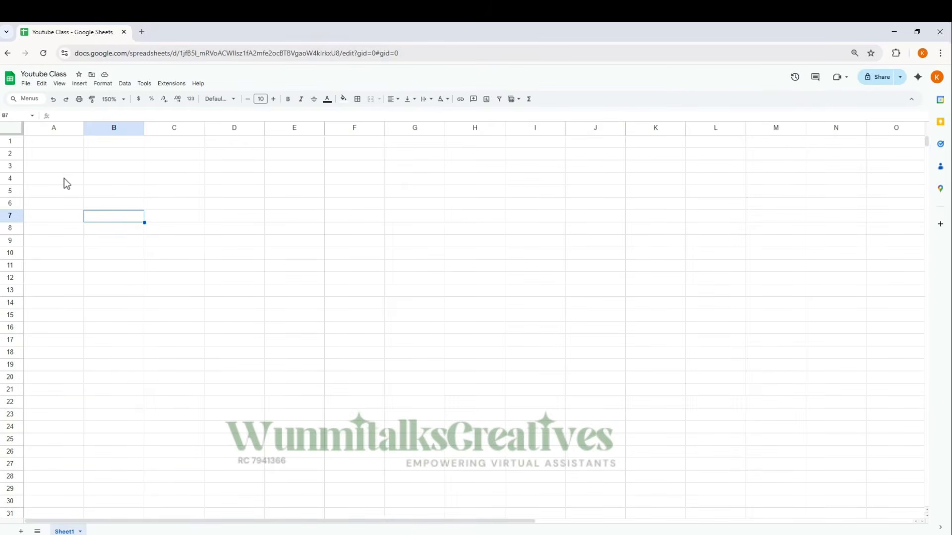
Step: Enter the column headings "Tasks", "Status", "Result" and "Note" in cells A1 to D1
left_click(65, 144)
double_click(50, 141)
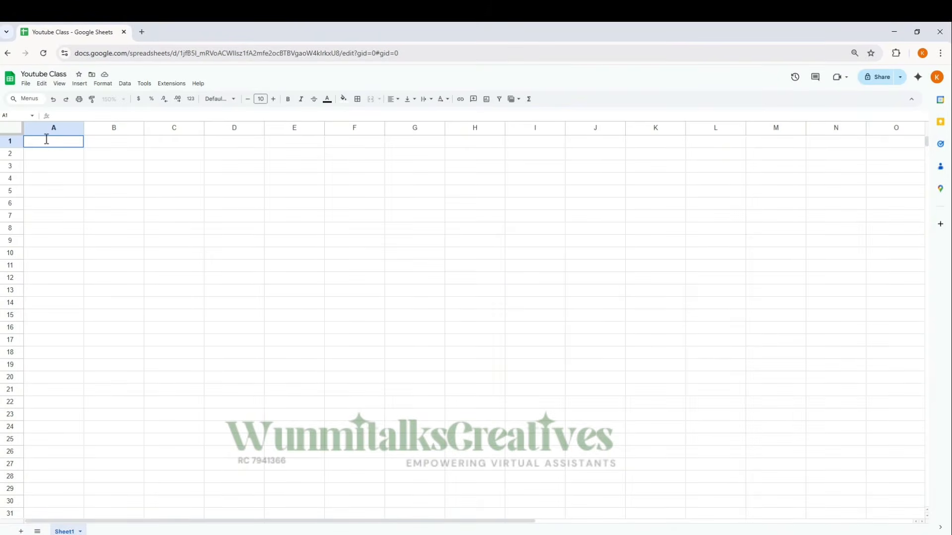
type("Tasks")
key("Tab")
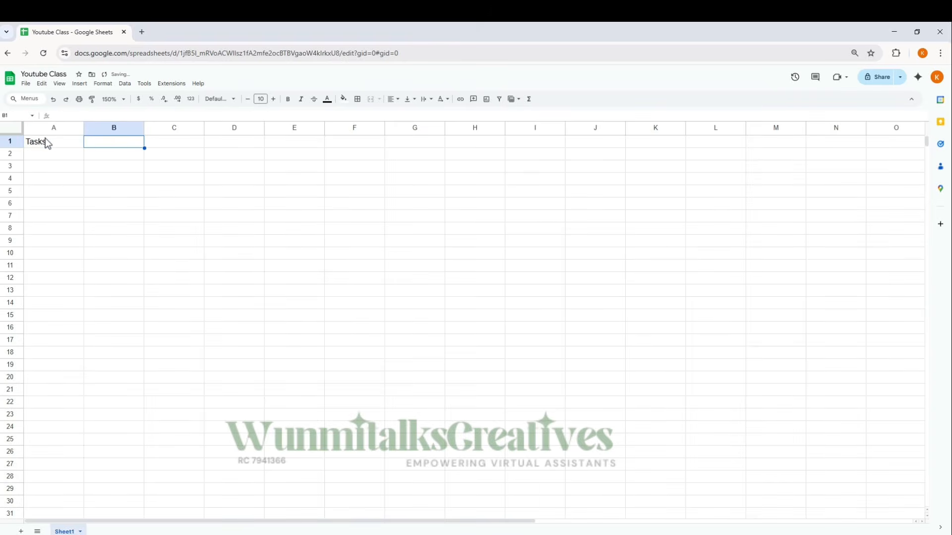
type("Status")
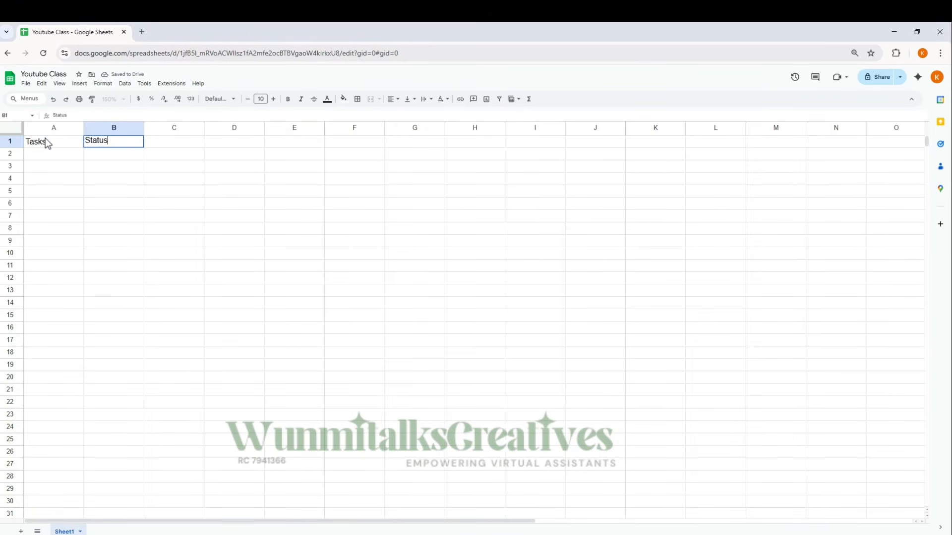
key("Tab")
type("Note")
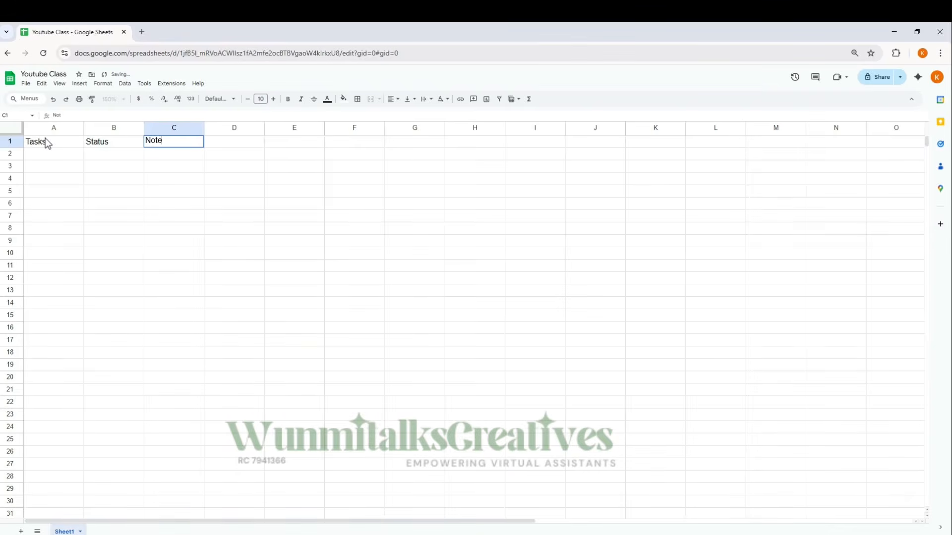
key("BackSpace")
key("BackSpace")
key("BackSpace")
key("BackSpace")
type("Result")
key("Tab")
type("Note")
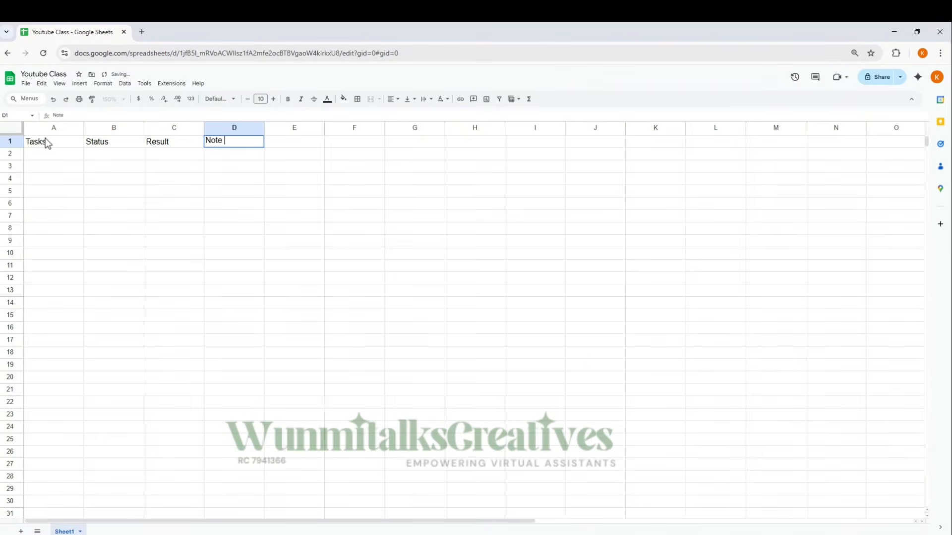
left_click(88, 176)
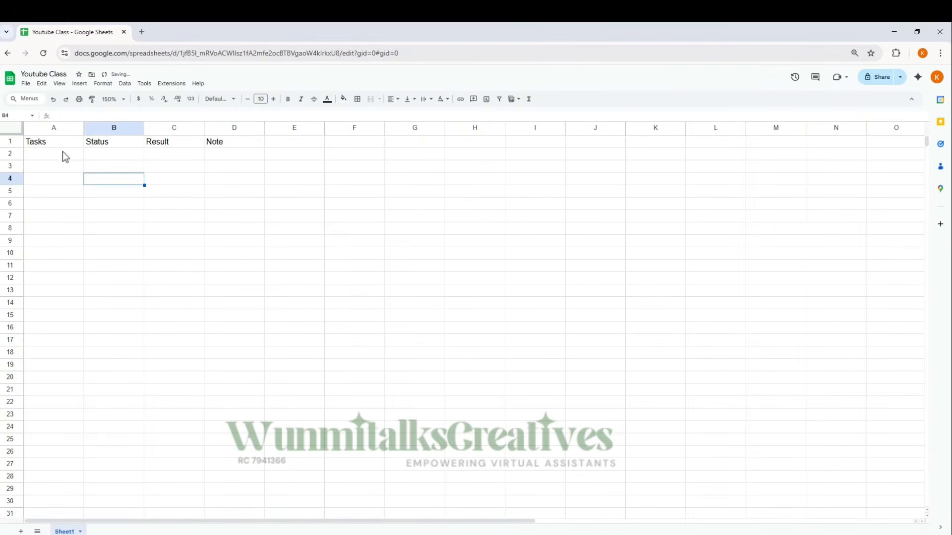
Step: Enter the tasks "Call the Chef" and "Clean up Inbox" in cells A2 and A3
double_click(64, 153)
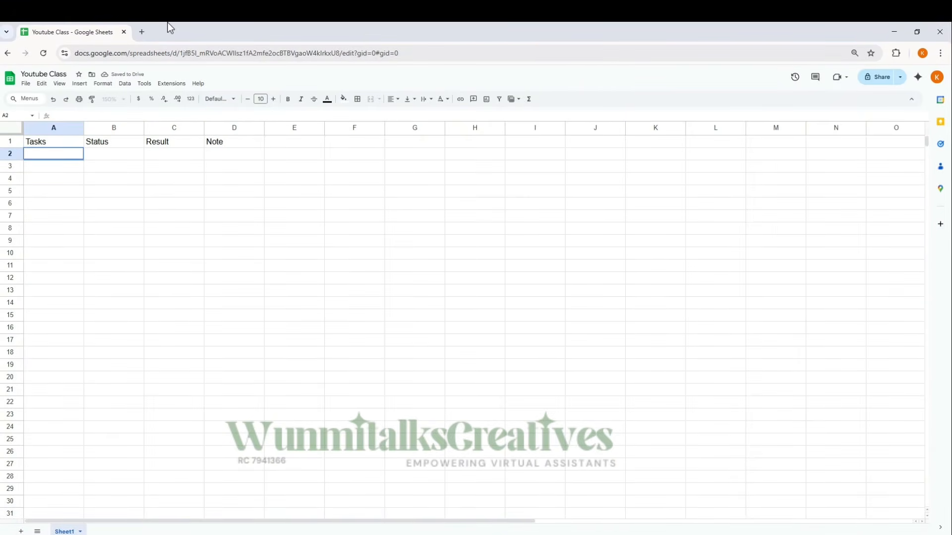
type("Call the Chef")
key("Return")
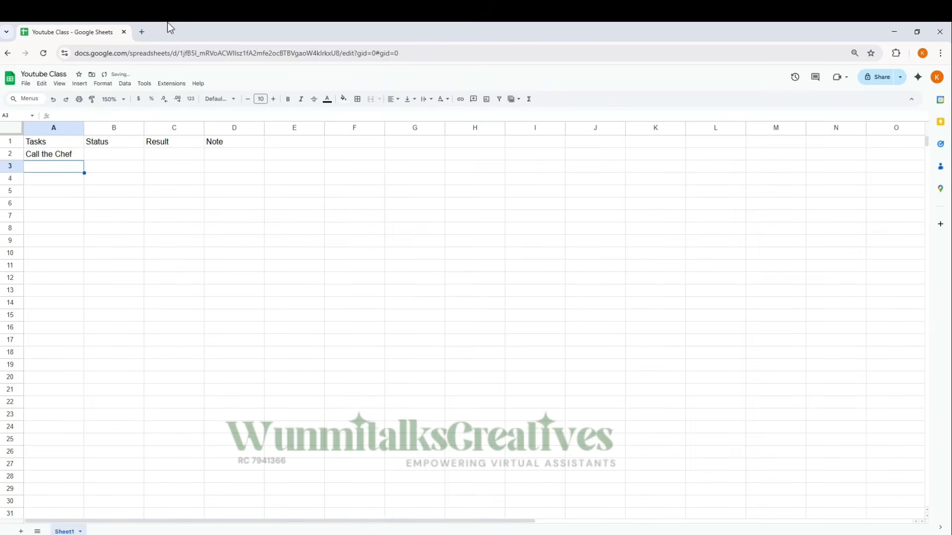
type("Cl")
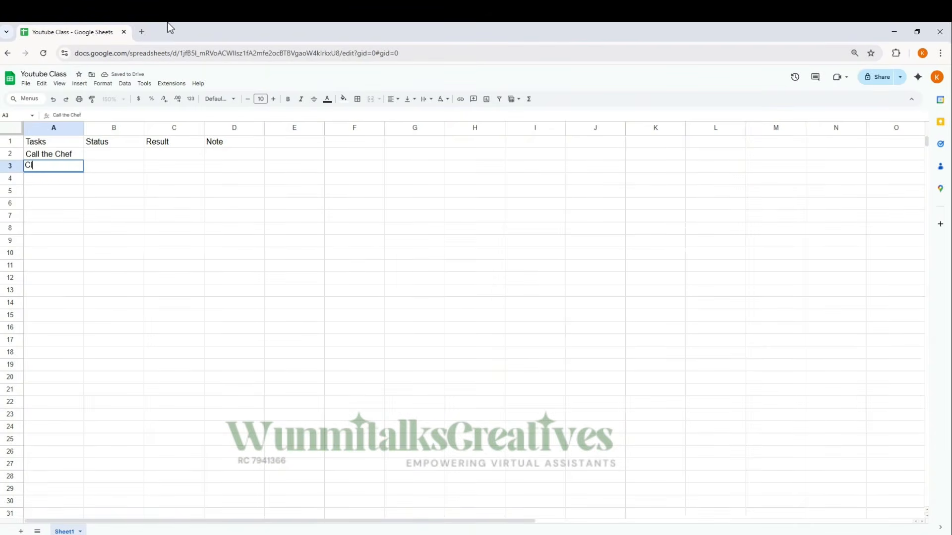
type("ean up Inbox")
key("Return")
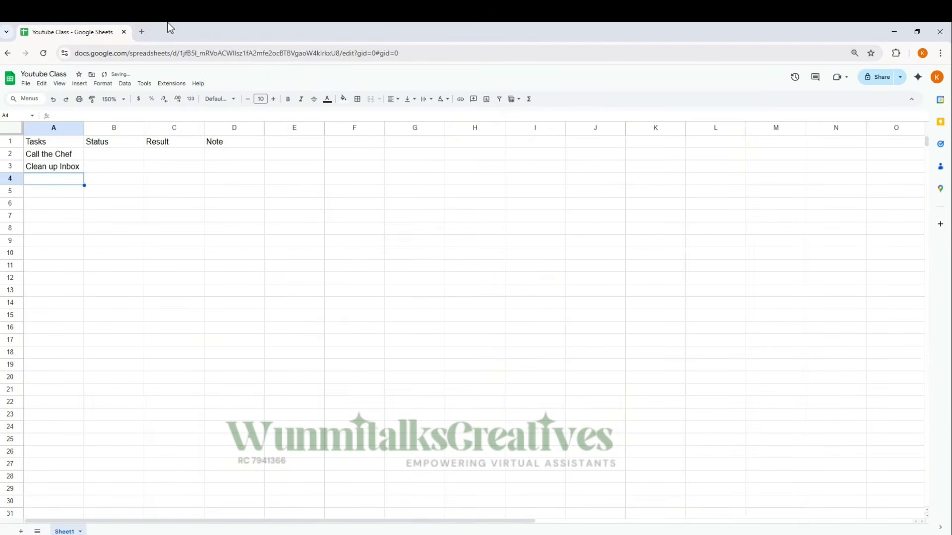
Step: Add the tasks "Plan Trip to Maldives" and "Get the Client Details" in cells A4 and A5
type("Plan")
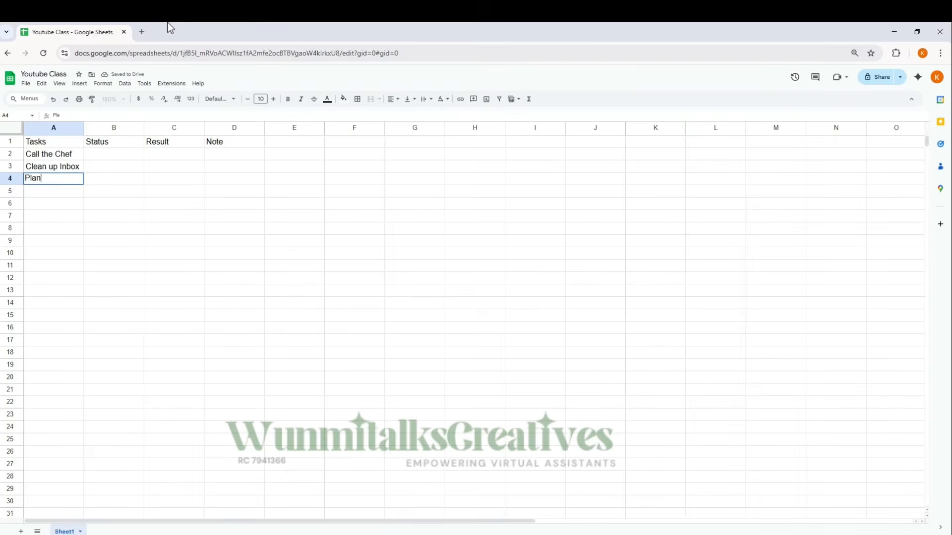
type(" Trip to Maldives")
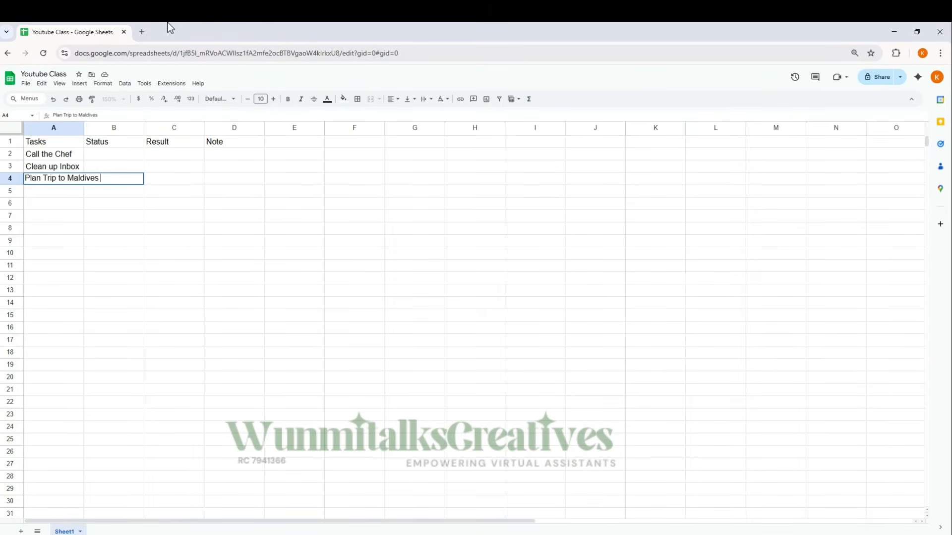
key("Return")
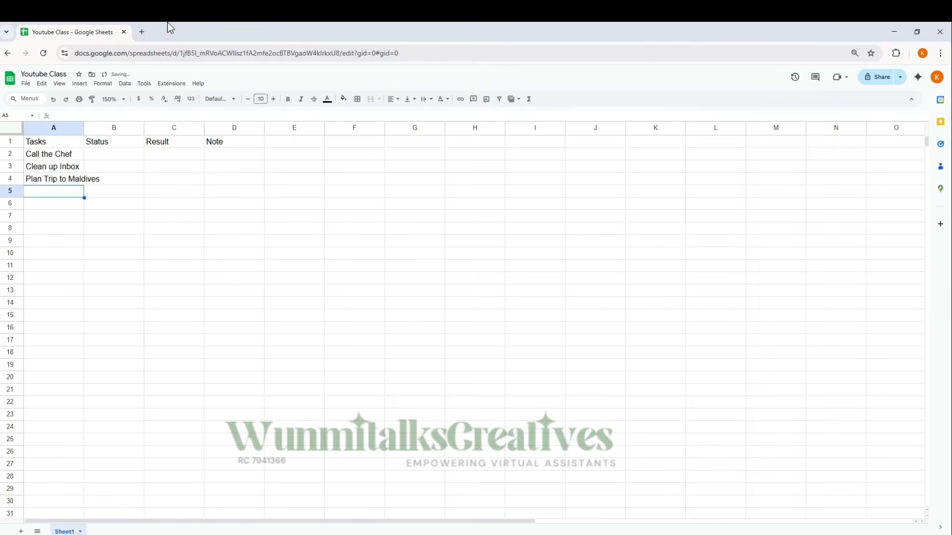
type("Get")
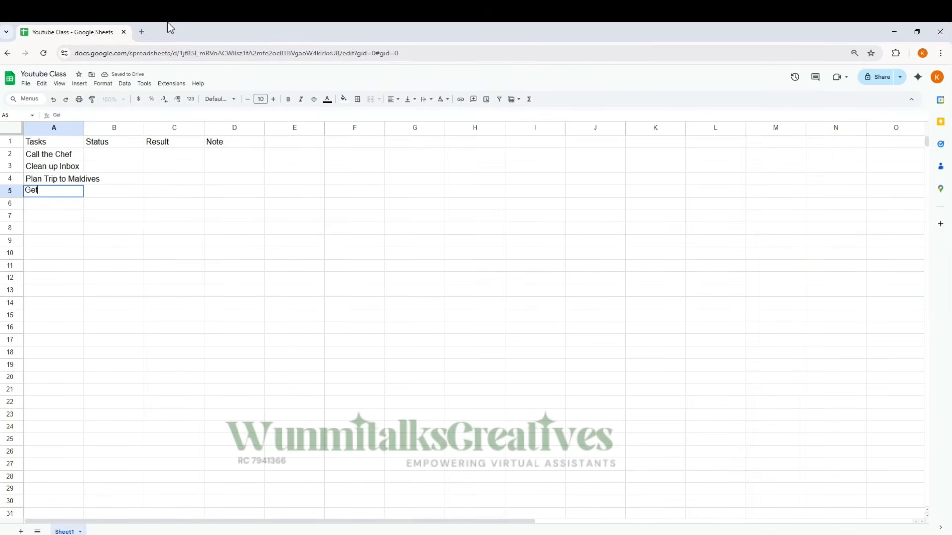
type(" the Client Detau")
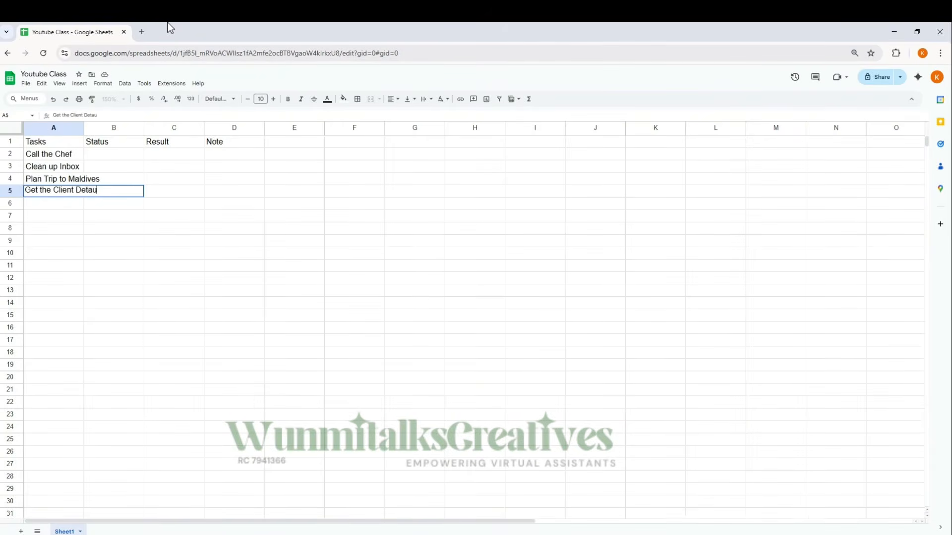
key("BackSpace")
type("ils")
left_click(207, 273)
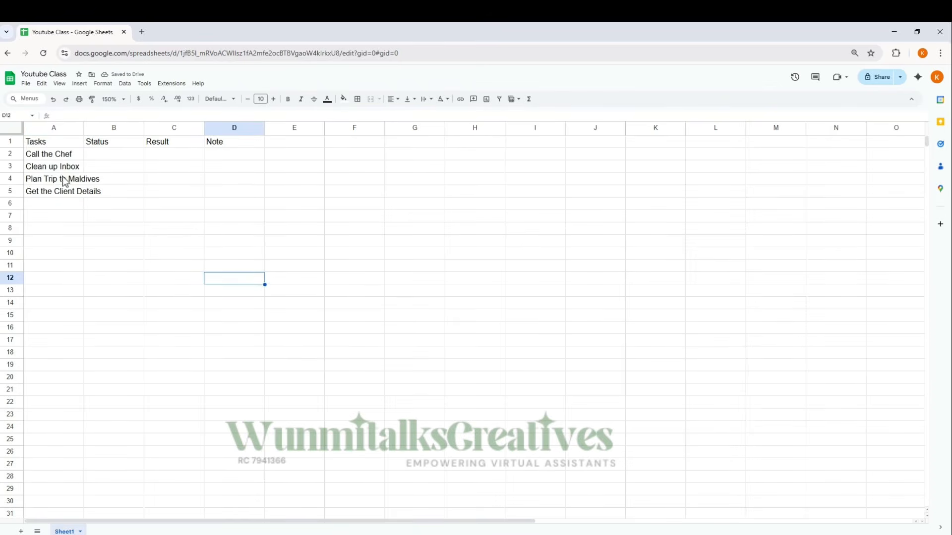
Step: Examine how the longer task texts in cells A4 and A5 fit within the width of column A
left_click(52, 191)
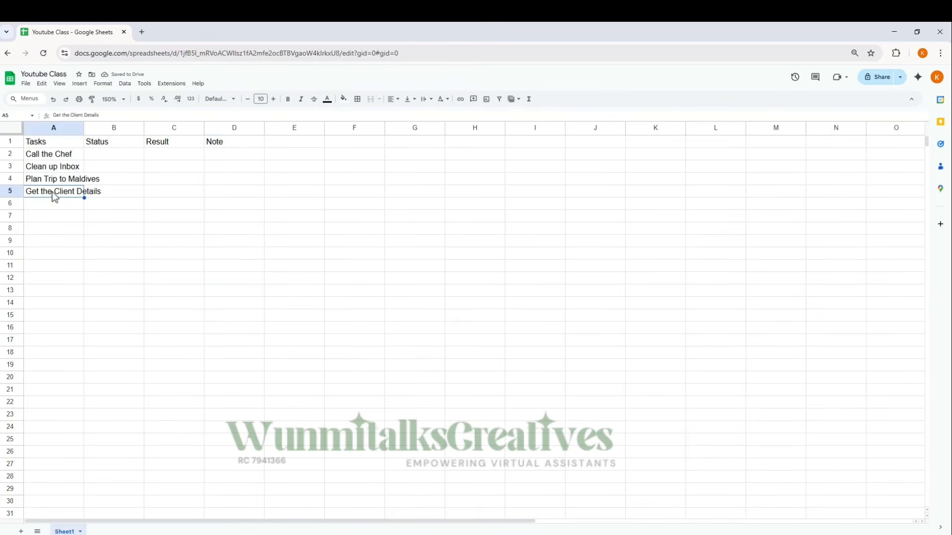
left_click(56, 182)
left_click(100, 177)
left_click(68, 182)
left_click(106, 171)
left_click(71, 178)
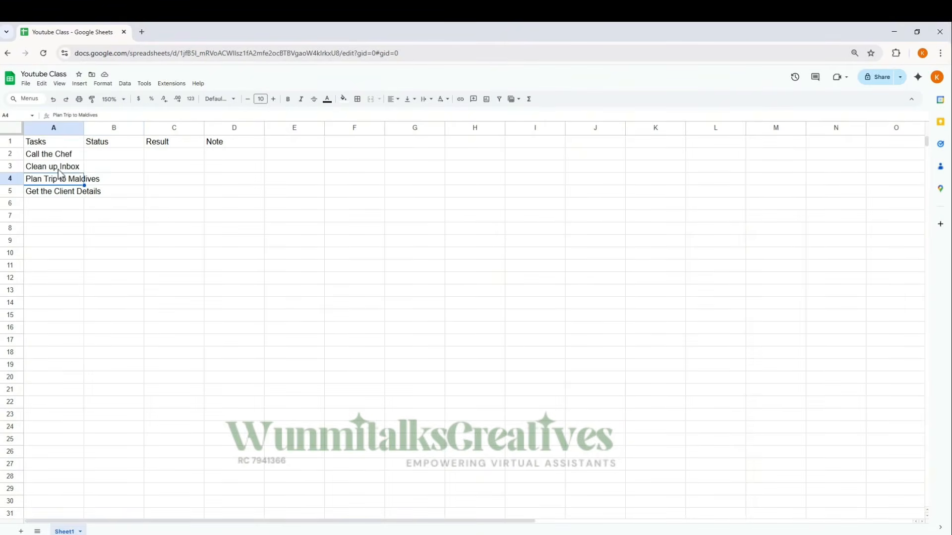
left_click(101, 184)
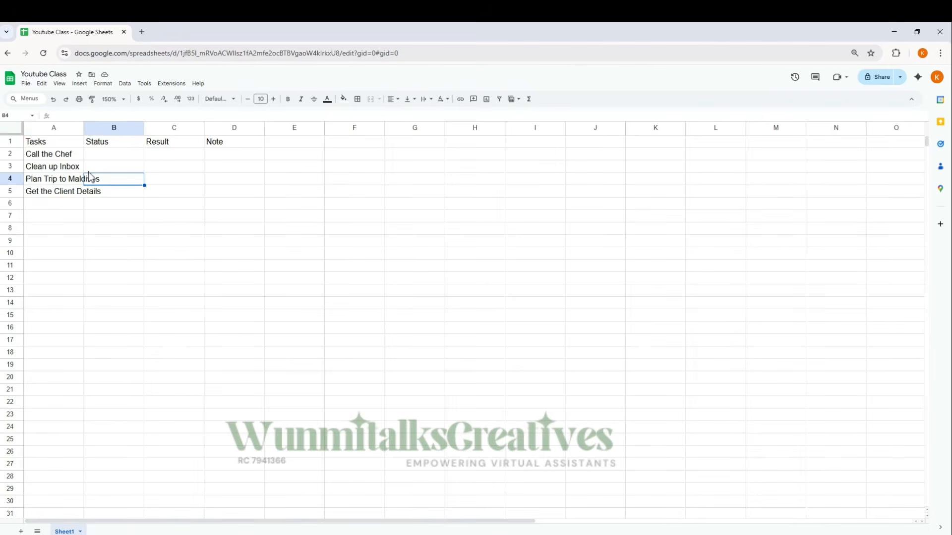
Step: Try wrapping the text of "Plan Trip to Maldives" in cell A4 and undo the wrapping
left_click(58, 182)
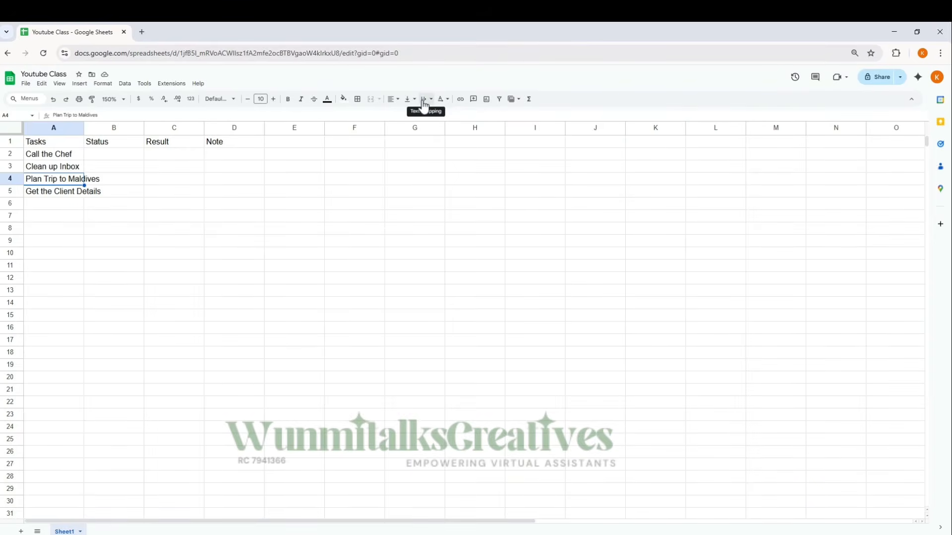
left_click(427, 105)
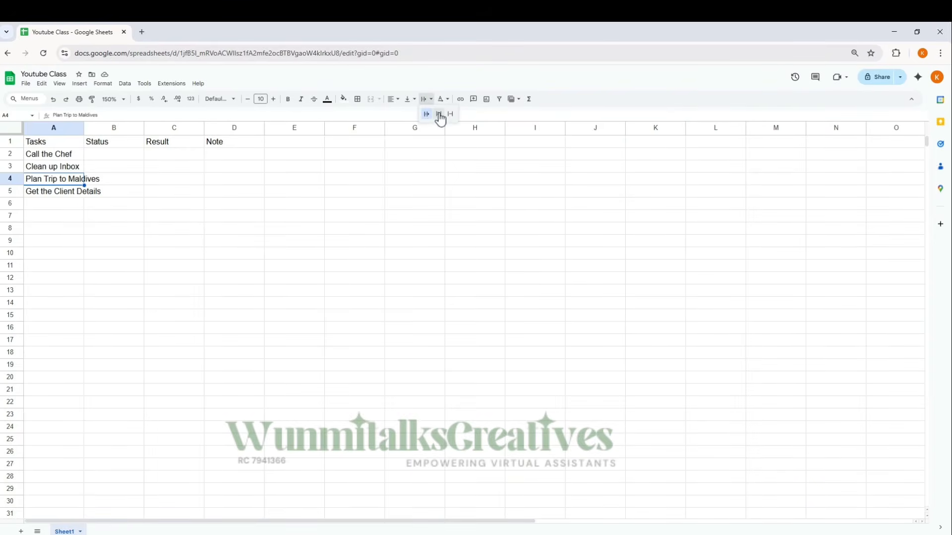
left_click(439, 114)
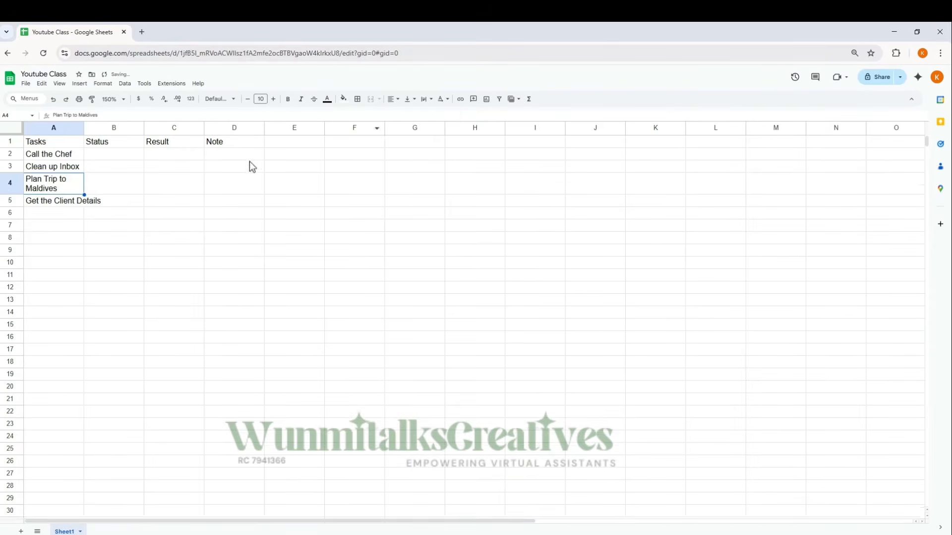
left_click(56, 216)
left_click(63, 184)
key("ctrl+z")
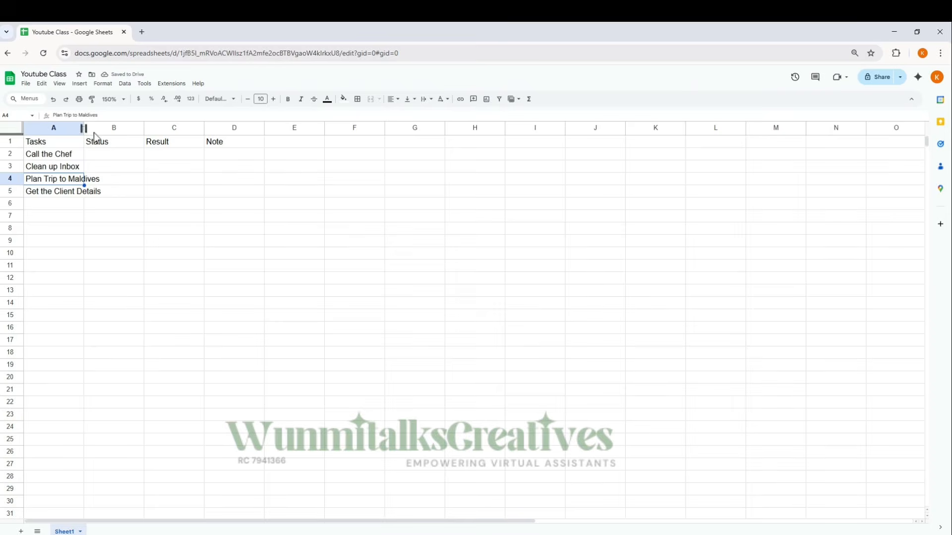
Step: Widen column A so that the longest task names fit inside it
left_click_drag(84, 128, 108, 129)
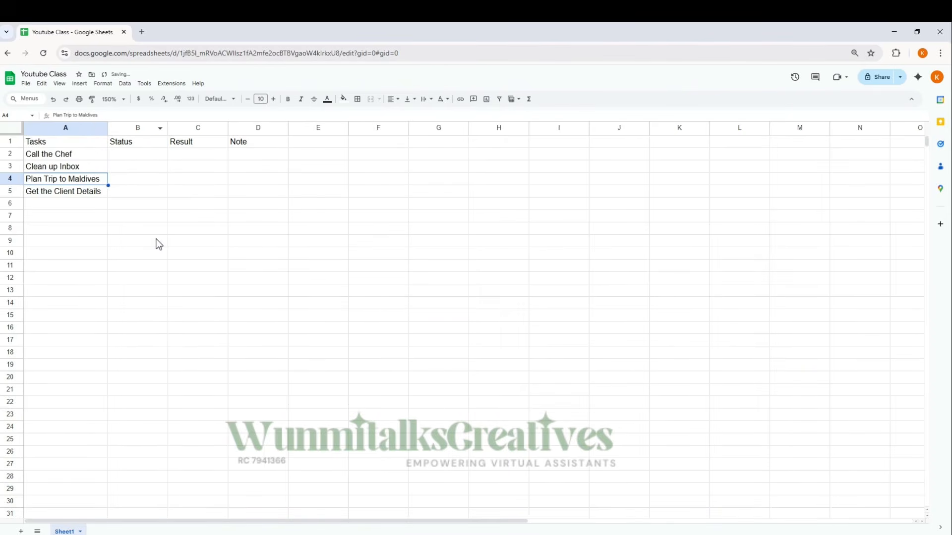
left_click(134, 240)
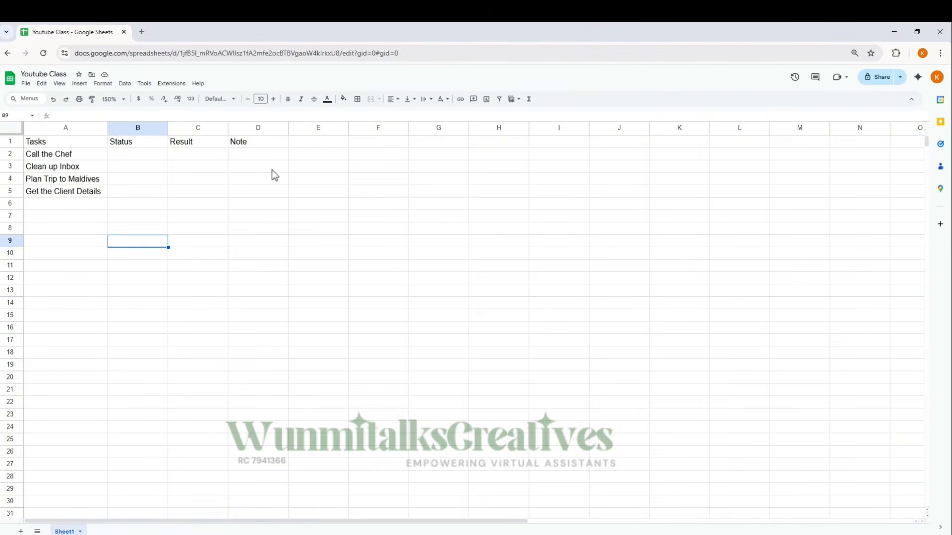
Step: Insert a dropdown in cell B2, under the Status heading
left_click(148, 167)
left_click(255, 176)
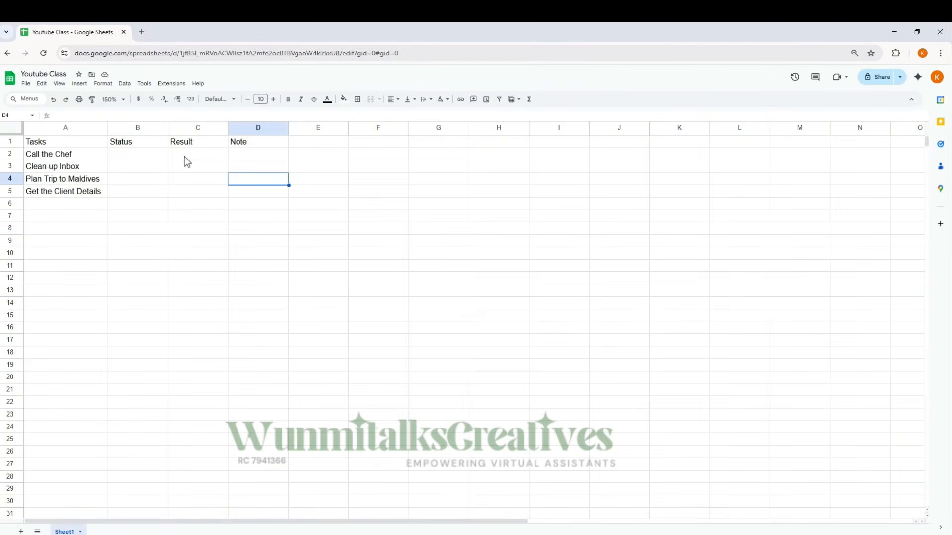
left_click(151, 159)
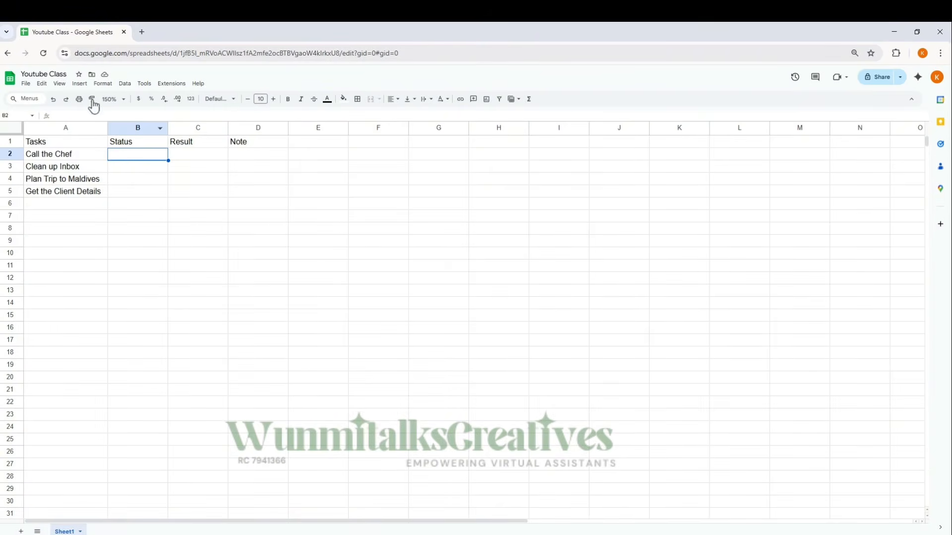
left_click(82, 84)
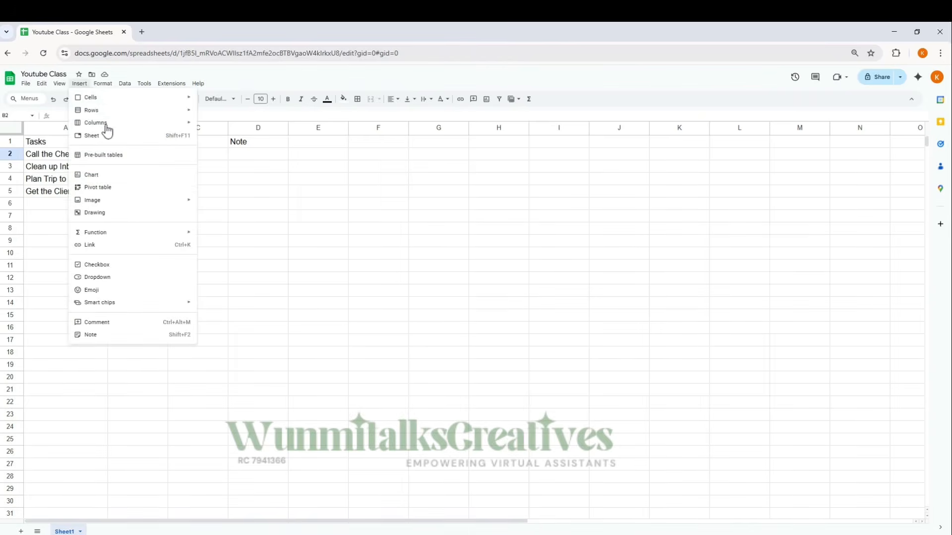
mouse_move(79, 85)
left_click(98, 278)
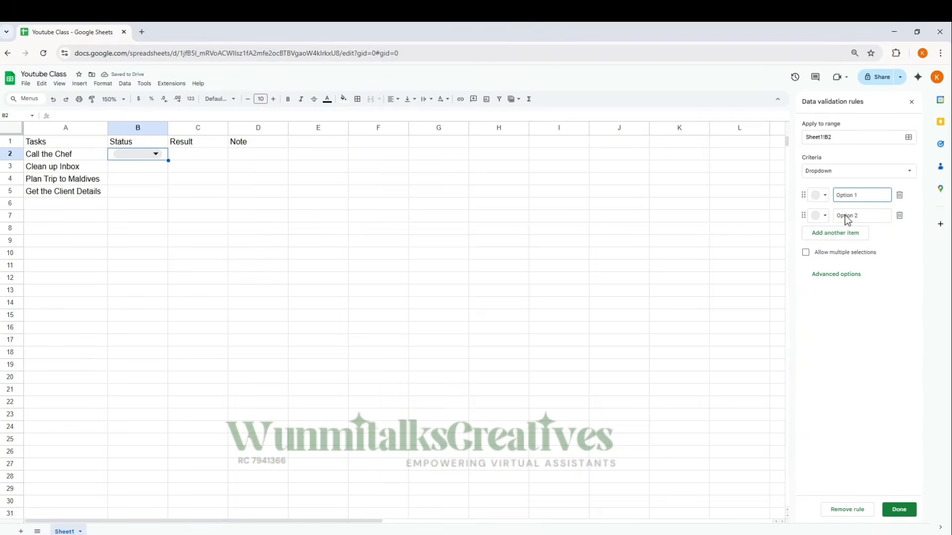
Step: Name the first dropdown option "Pending" and colour it light yellow
triple_click(852, 195)
type("Pendinf")
key("BackSpace")
type("g")
left_click(820, 196)
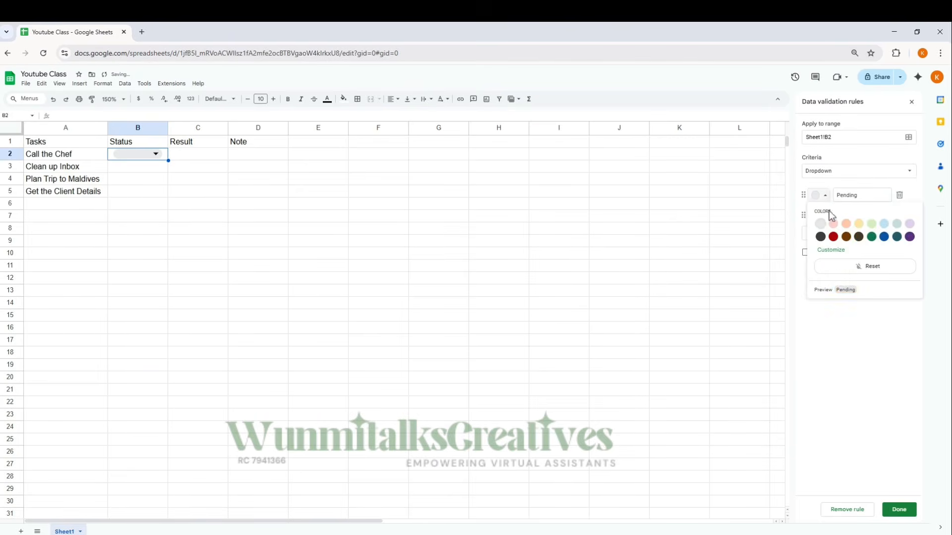
left_click(859, 224)
Step: Name the second dropdown option "In Progress" with a light yellow colour, and recolour "Pending" dark red
left_click(861, 217)
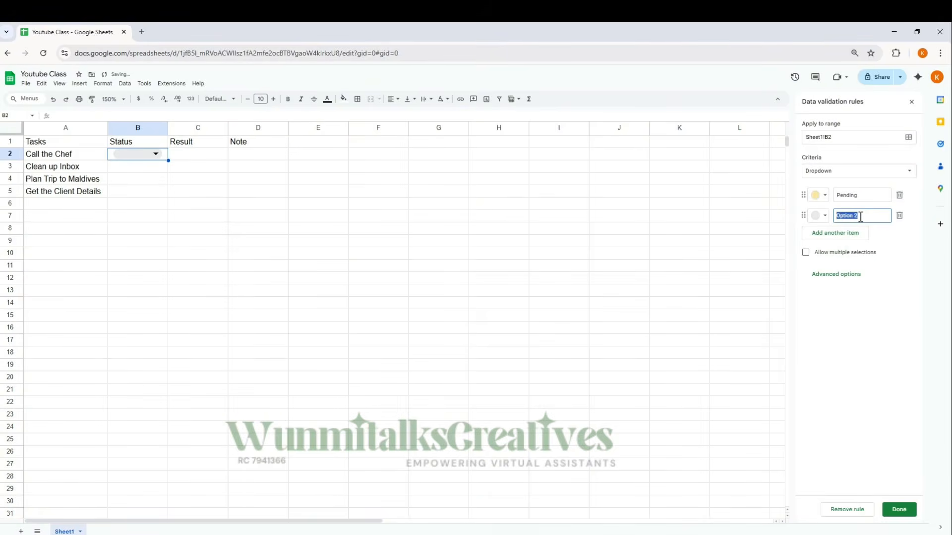
type("In Progress")
left_click(819, 195)
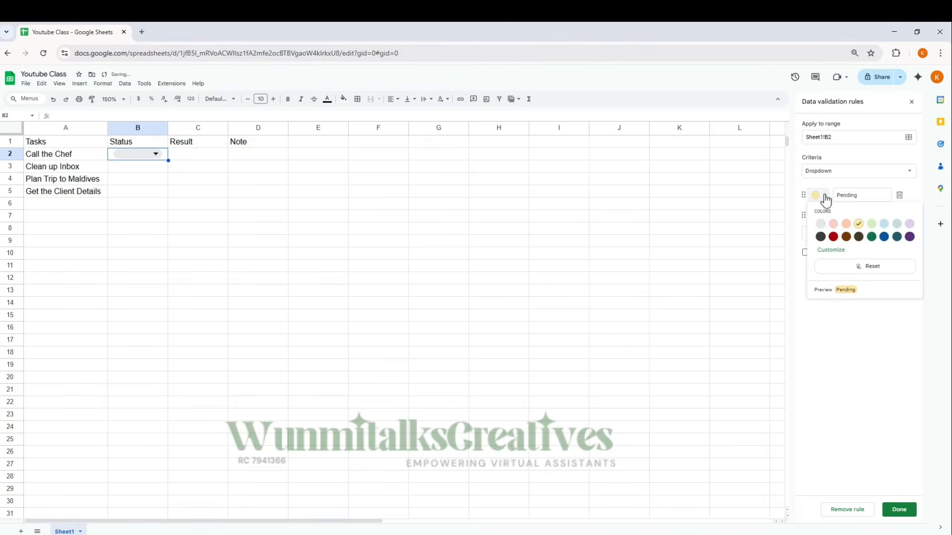
left_click(831, 236)
left_click(828, 218)
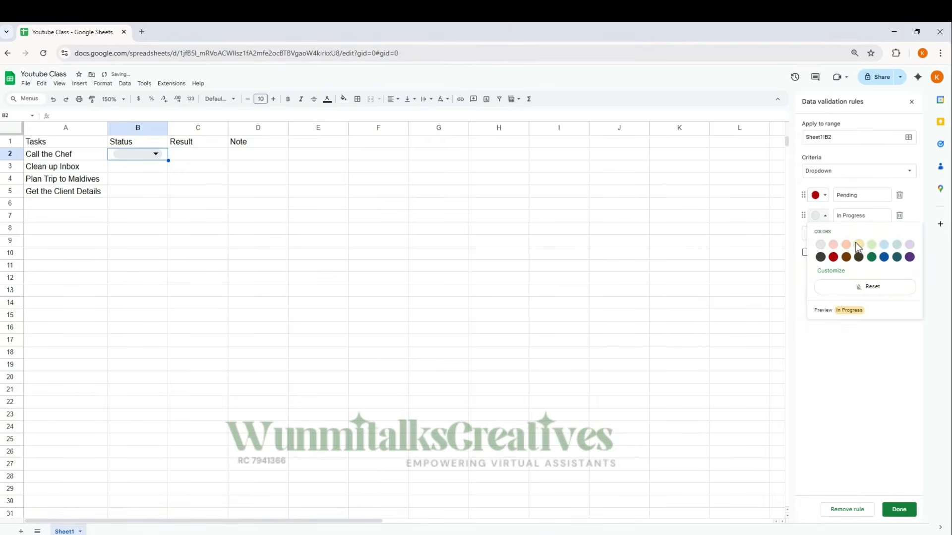
left_click(852, 245)
Step: Add a third dropdown option "Completed" in dark green and save the validation rule
left_click(843, 236)
type("Completed")
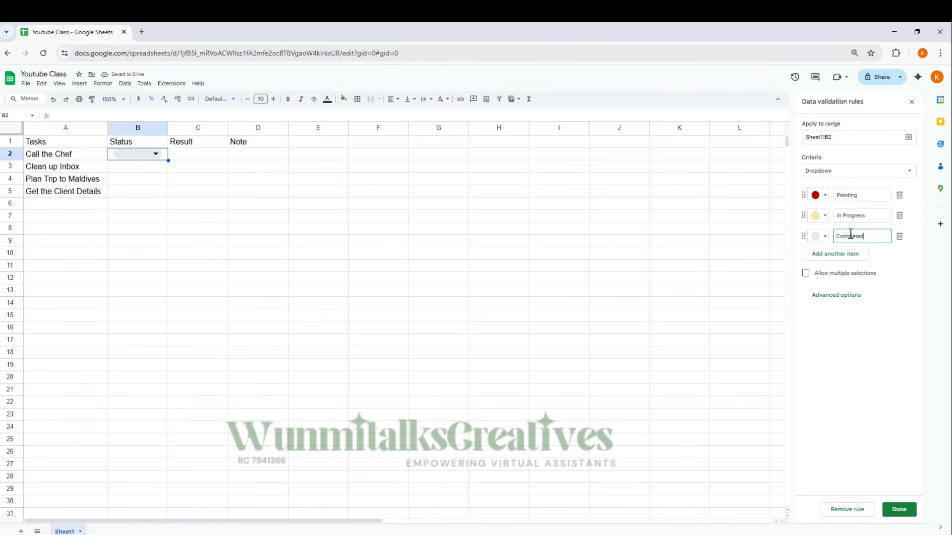
left_click(820, 236)
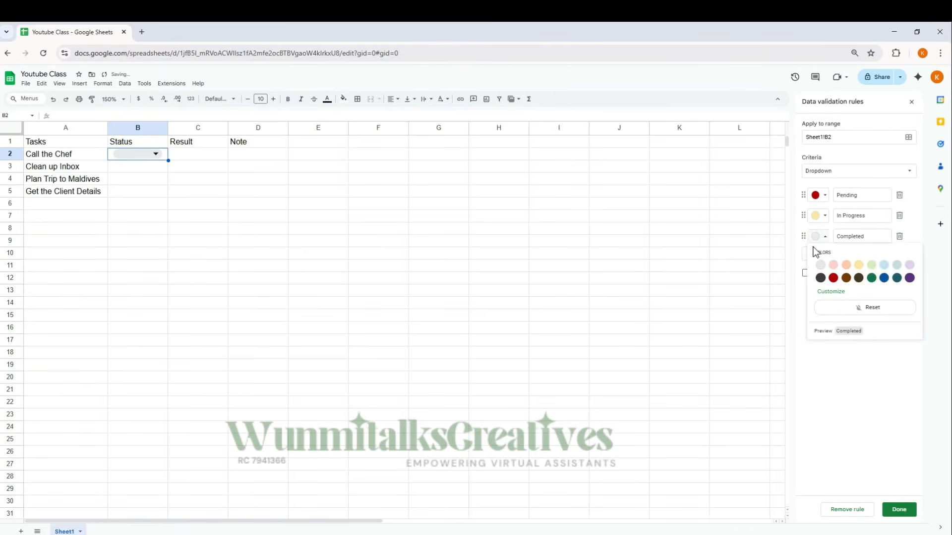
left_click(871, 278)
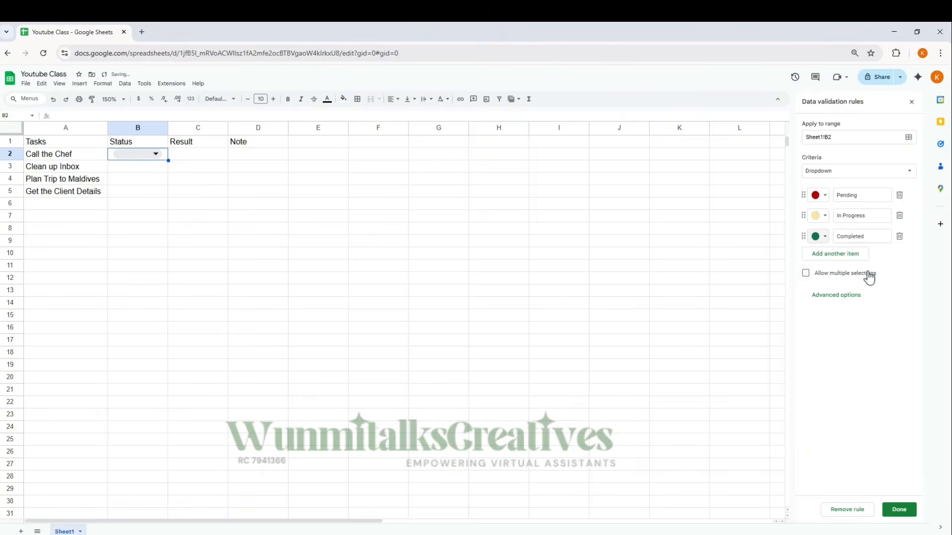
left_click(906, 513)
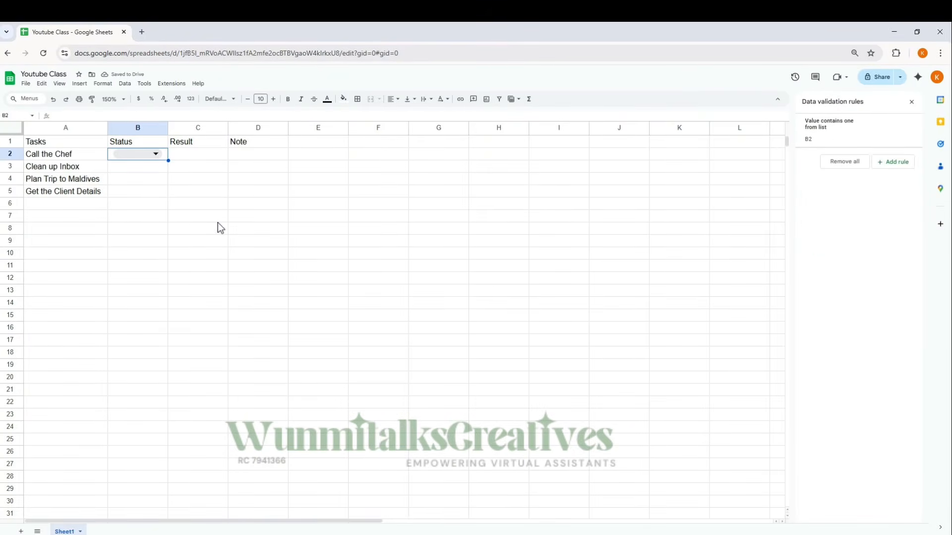
Step: Check the choices offered by the B2 dropdown and extend the dropdown down to cell B5
left_click(152, 155)
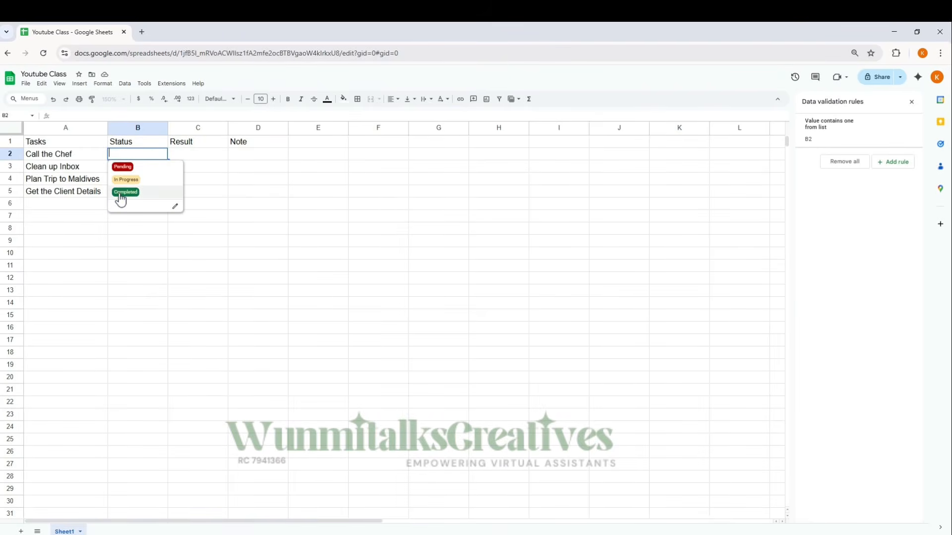
left_click(251, 169)
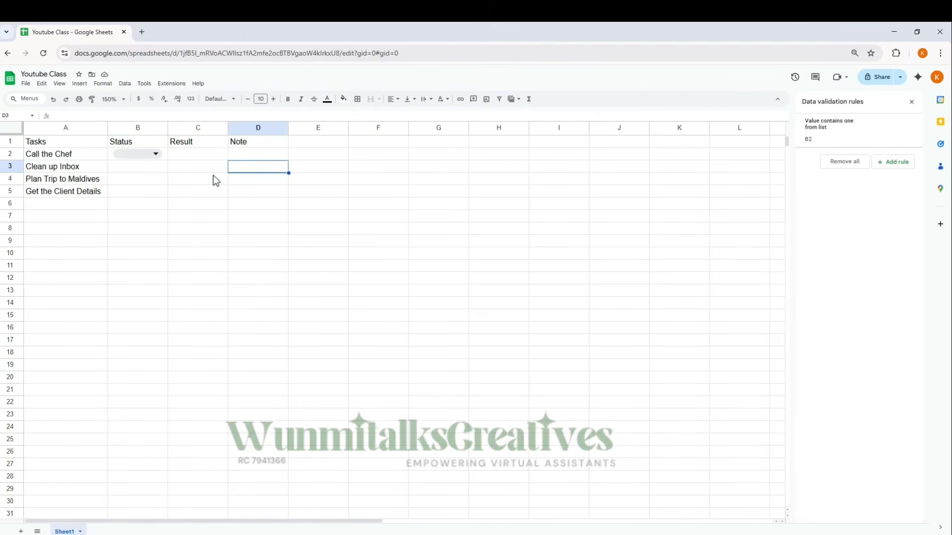
left_click(166, 158)
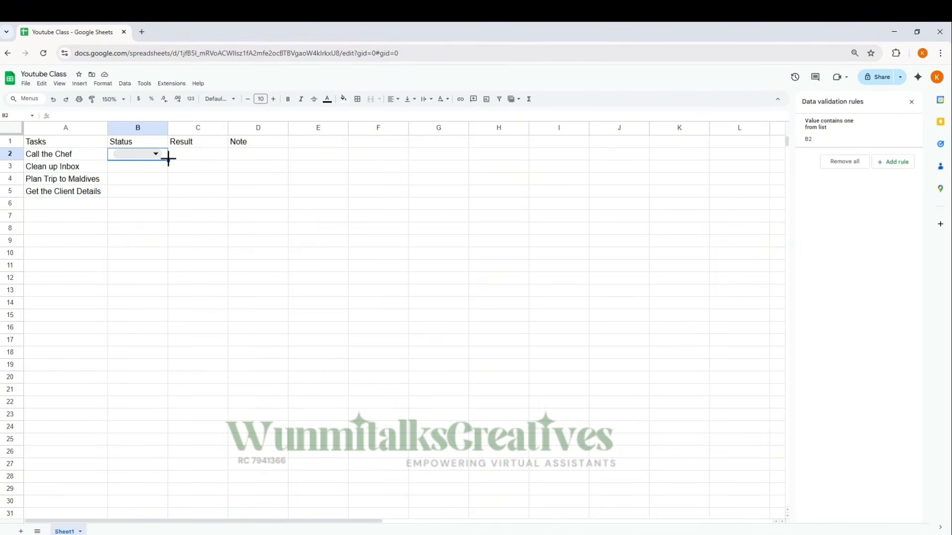
left_click_drag(169, 160, 198, 182)
left_click(188, 191)
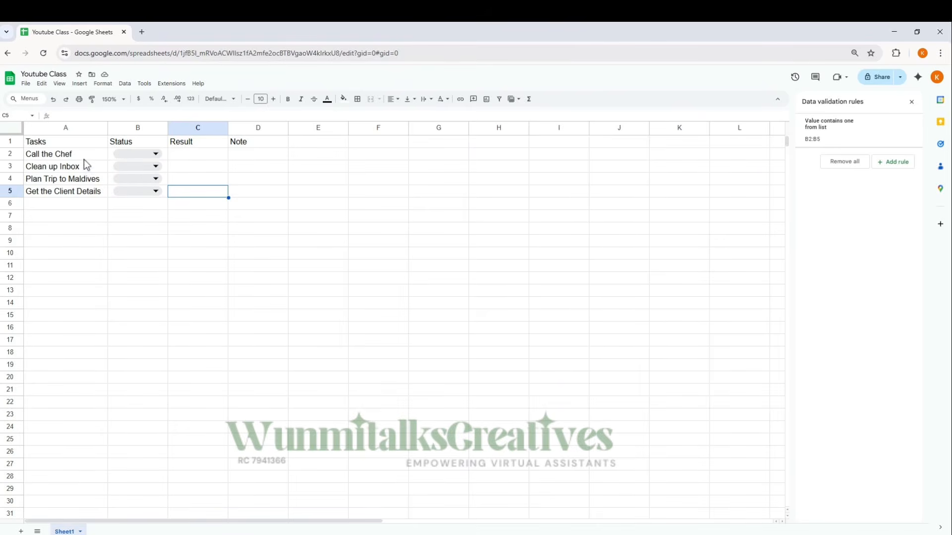
Step: Set the status of "Call the Chef", "Clean up Inbox" and "Plan Trip to Maldives" to Pending
left_click(139, 154)
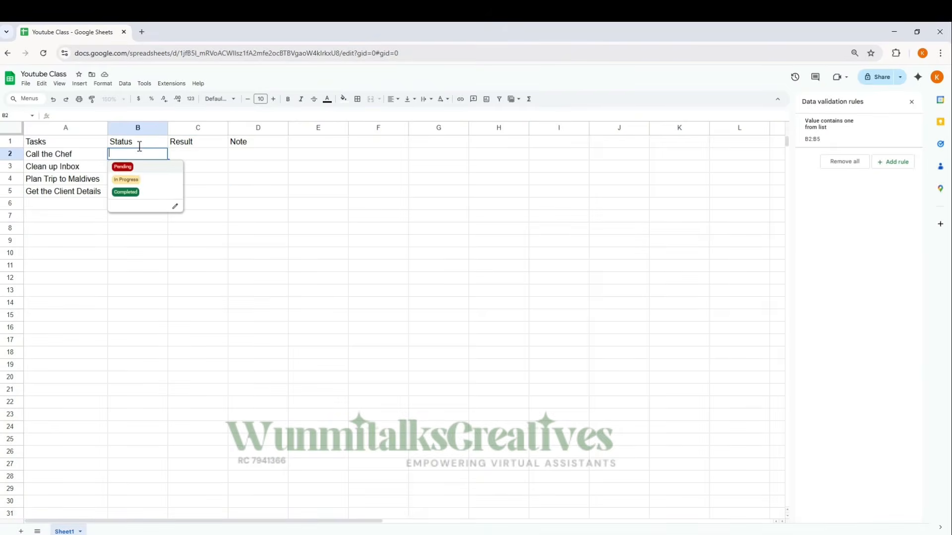
left_click(139, 167)
left_click(146, 168)
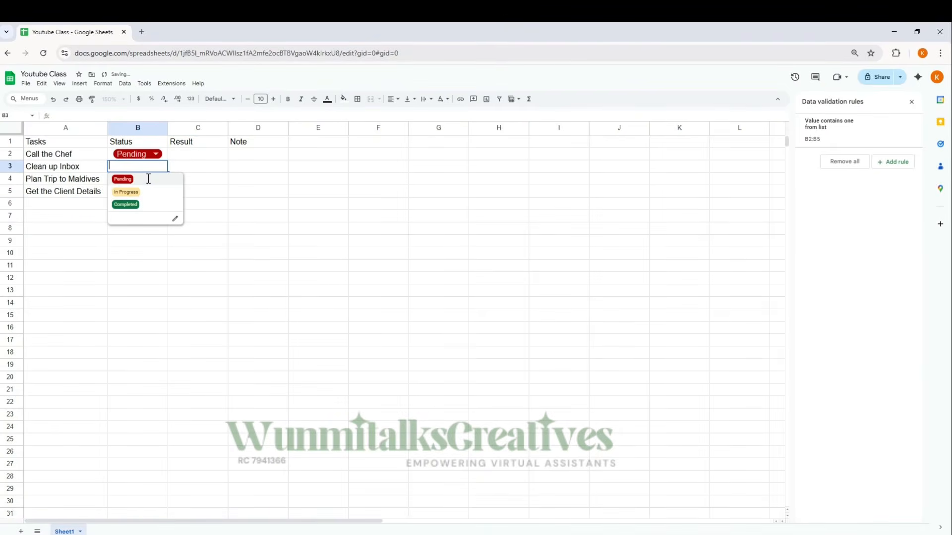
left_click(143, 180)
left_click(143, 182)
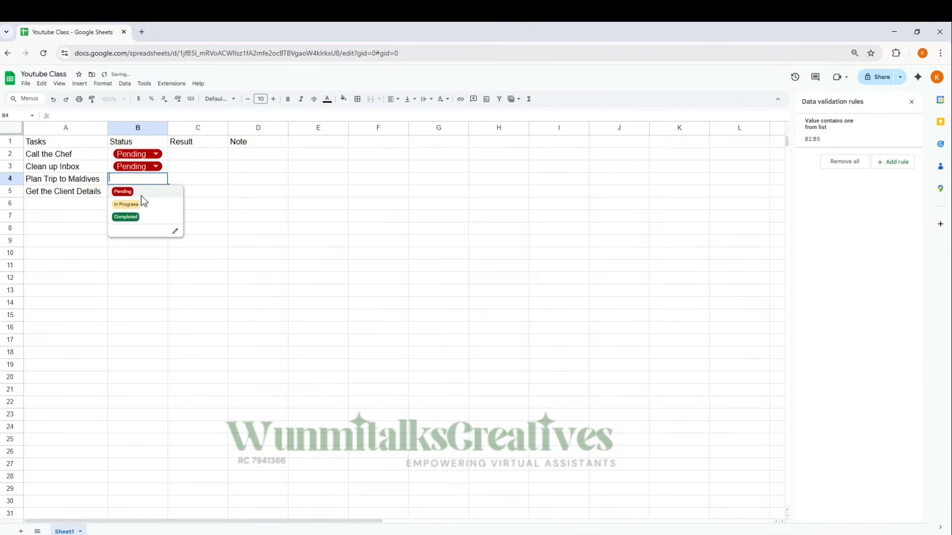
left_click(141, 193)
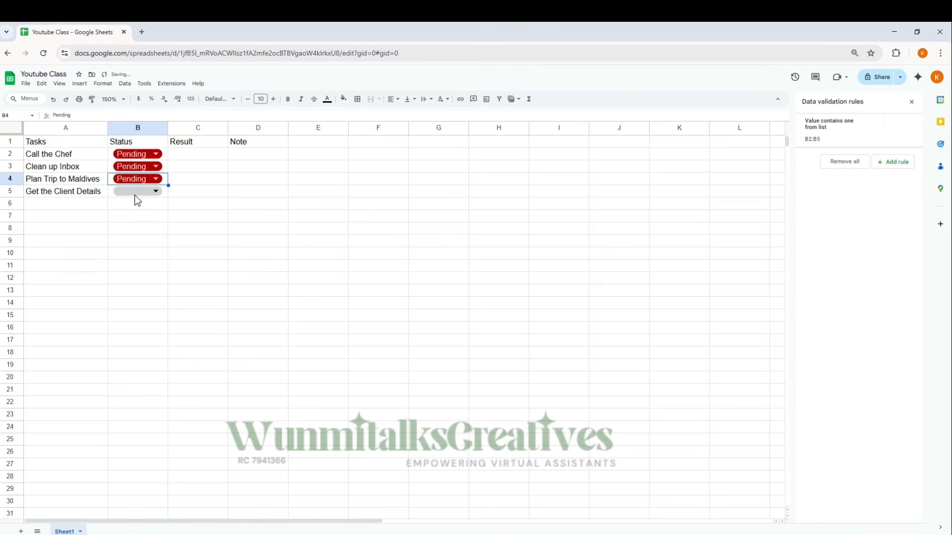
Step: Set the status of "Get the Client Details" to Completed and "Clean up Inbox" to In Progress
left_click(135, 193)
left_click(136, 237)
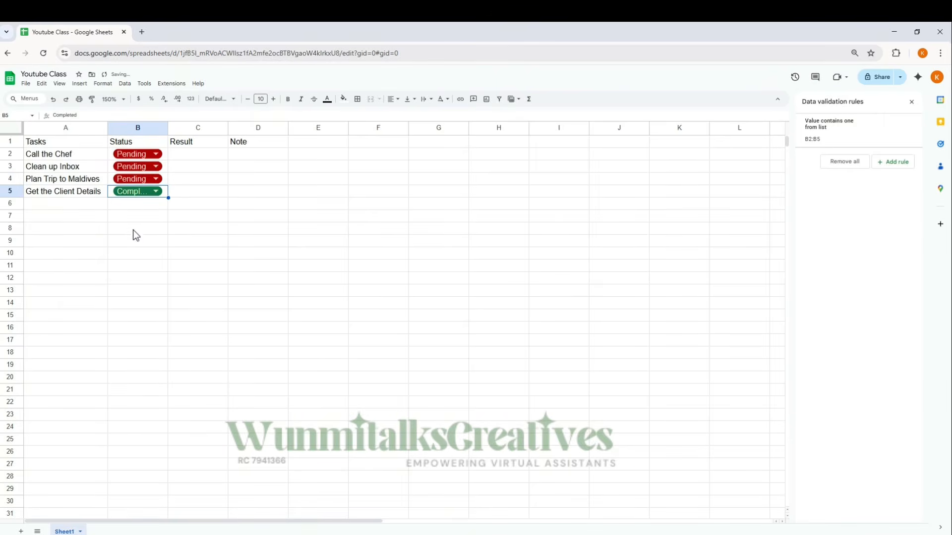
left_click(140, 167)
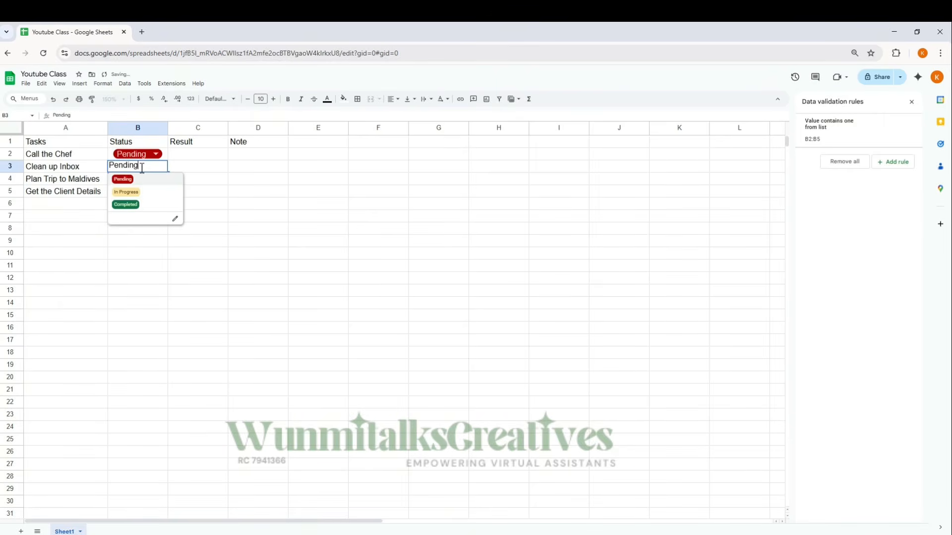
left_click(126, 192)
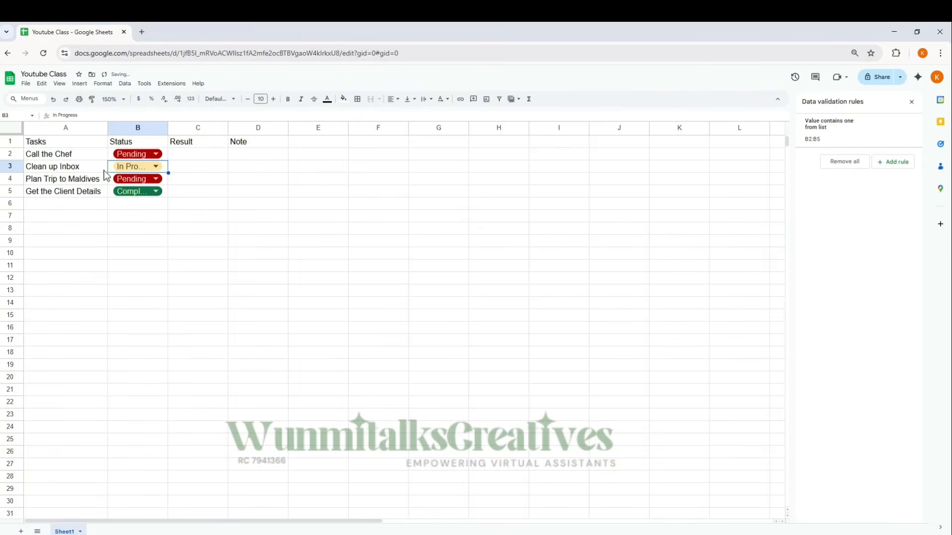
Step: Fill the tasks and statuses down through row 14, and set the statuses in B6 and B3 to Completed
left_click_drag(74, 158, 164, 303)
left_click(214, 231)
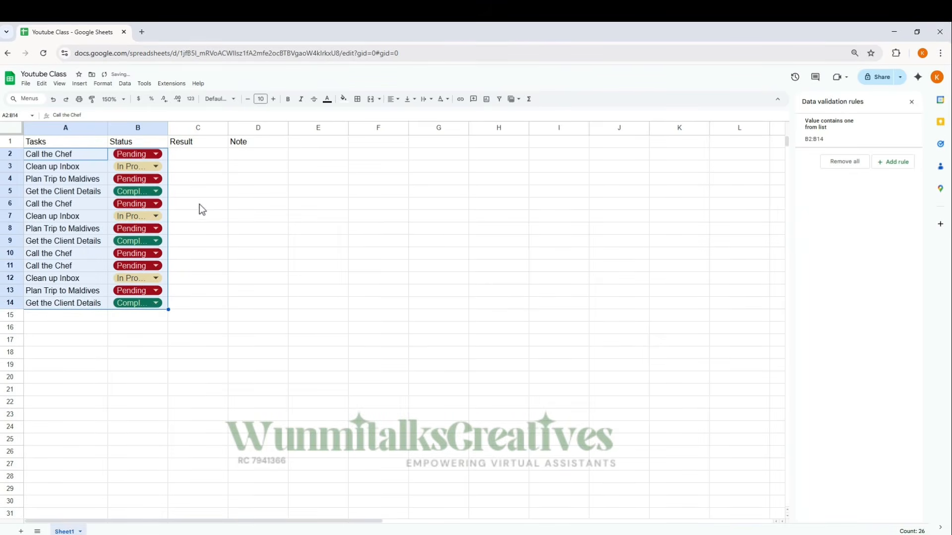
left_click(156, 204)
left_click(143, 243)
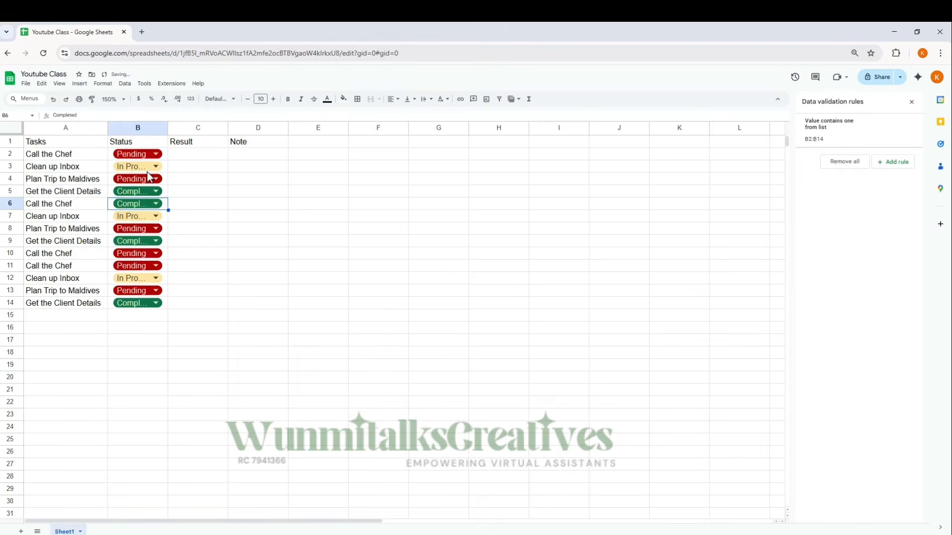
left_click(156, 167)
left_click(154, 209)
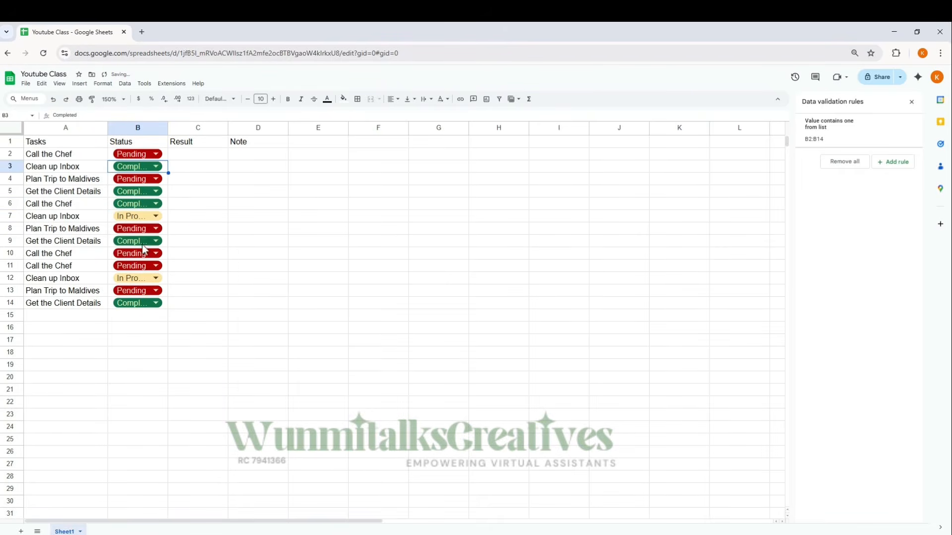
Step: Reselect In Progress as the status in B12 and widen column B to fit the full status labels
left_click(147, 278)
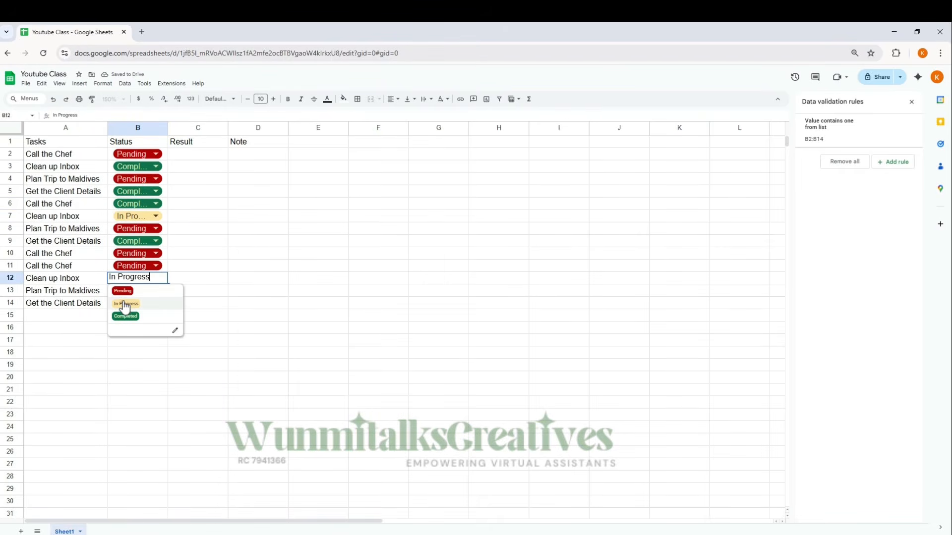
left_click(125, 305)
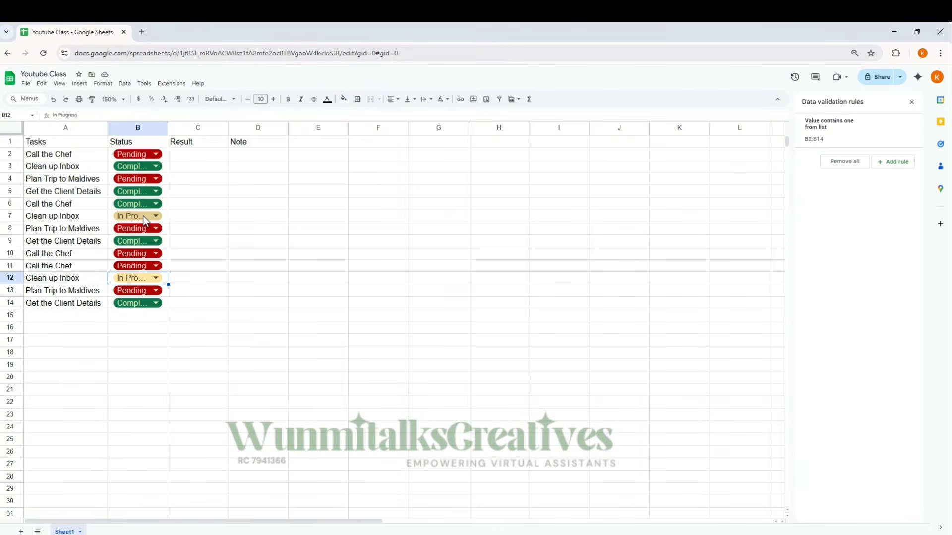
left_click_drag(168, 128, 179, 128)
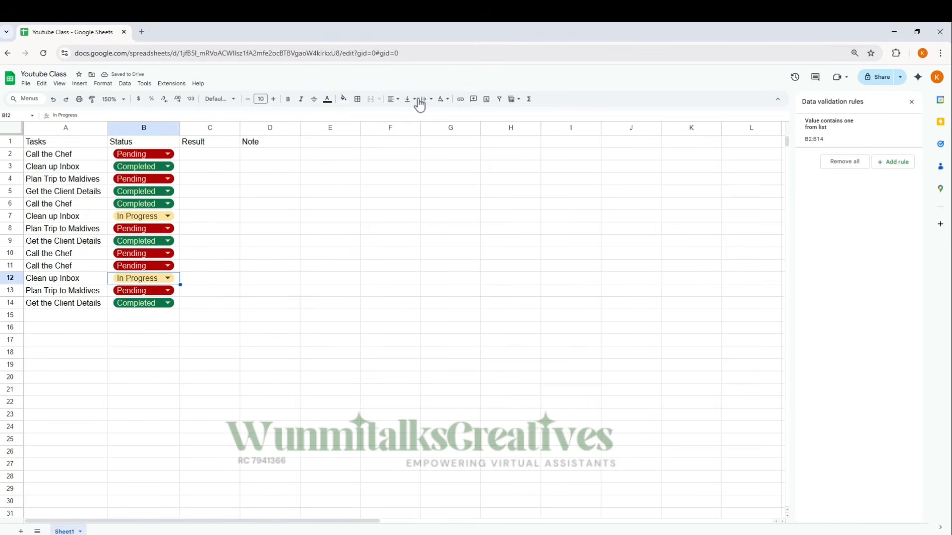
Step: Enter "Confirmed Chef" followed by the chef's name in cell C2 and widen column C to fit the text
left_click(207, 156)
double_click(215, 153)
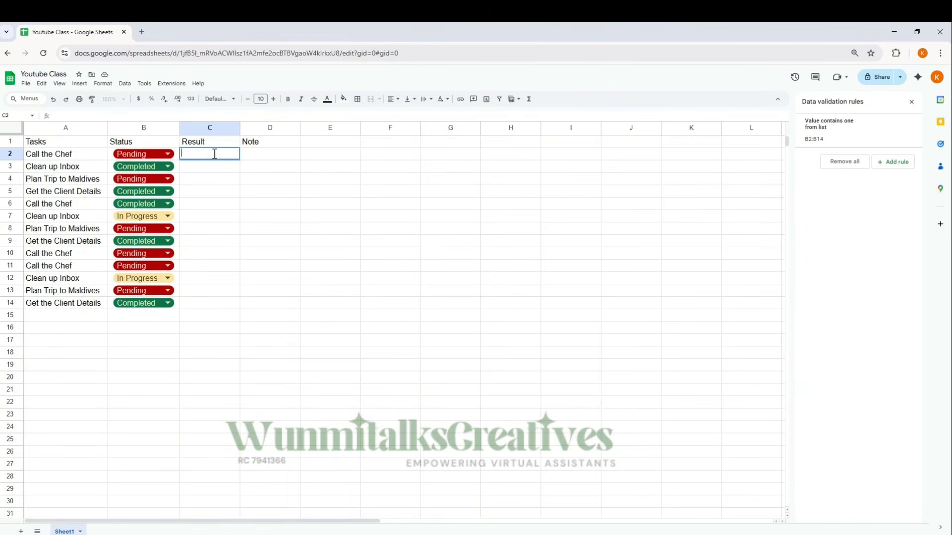
type("Chec")
type("f N")
key("BackSpace")
key("BackSpace")
key("BackSpace")
key("BackSpace")
type("irmed Chef Nick")
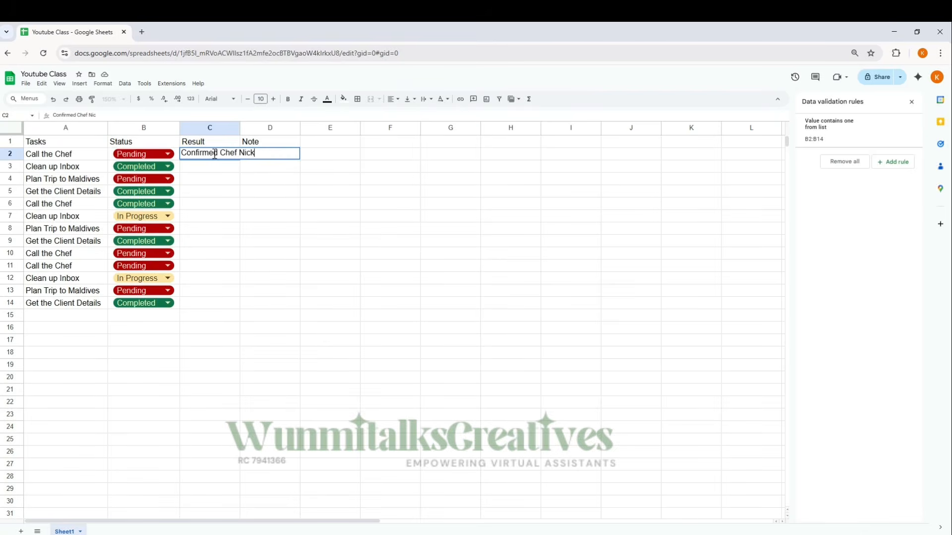
left_click(293, 230)
left_click_drag(240, 128, 260, 128)
left_click(276, 155)
double_click(285, 153)
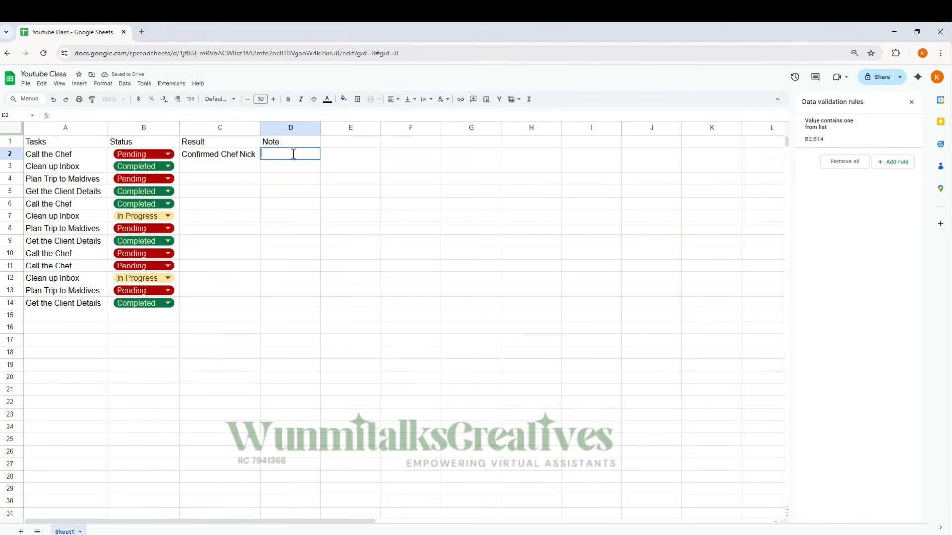
left_click(369, 169)
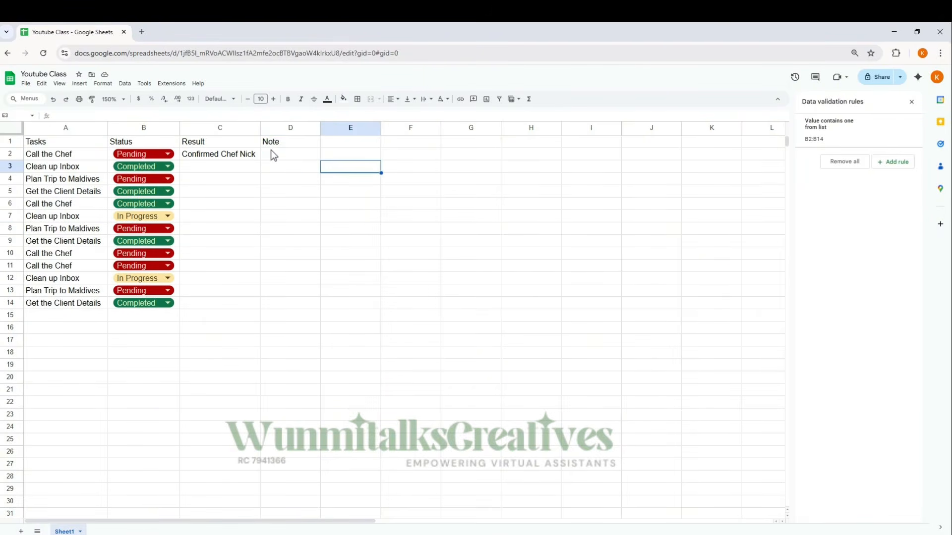
double_click(285, 152)
left_click(374, 157)
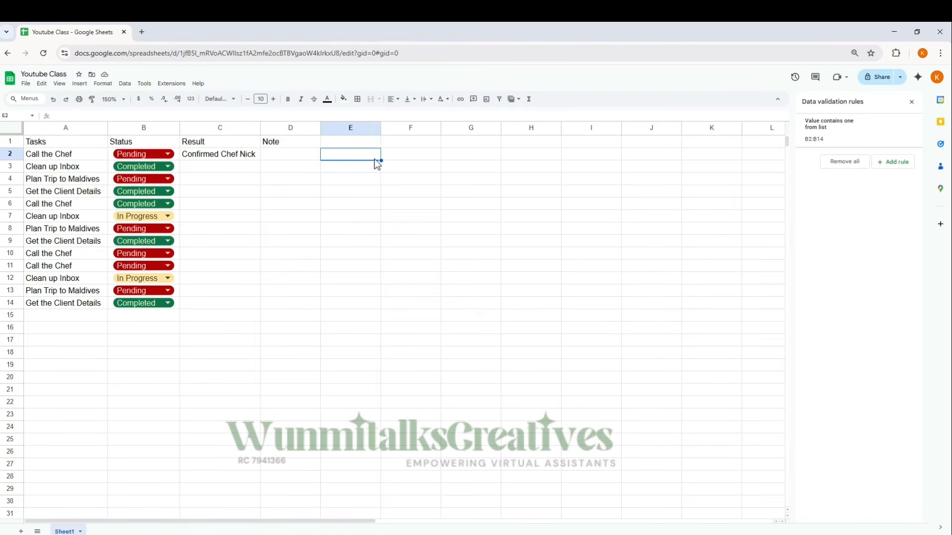
Step: Widen column C slightly and enter "7 days Trip done" as the result for the Maldives trip in C4
left_click_drag(260, 128, 265, 130)
double_click(224, 171)
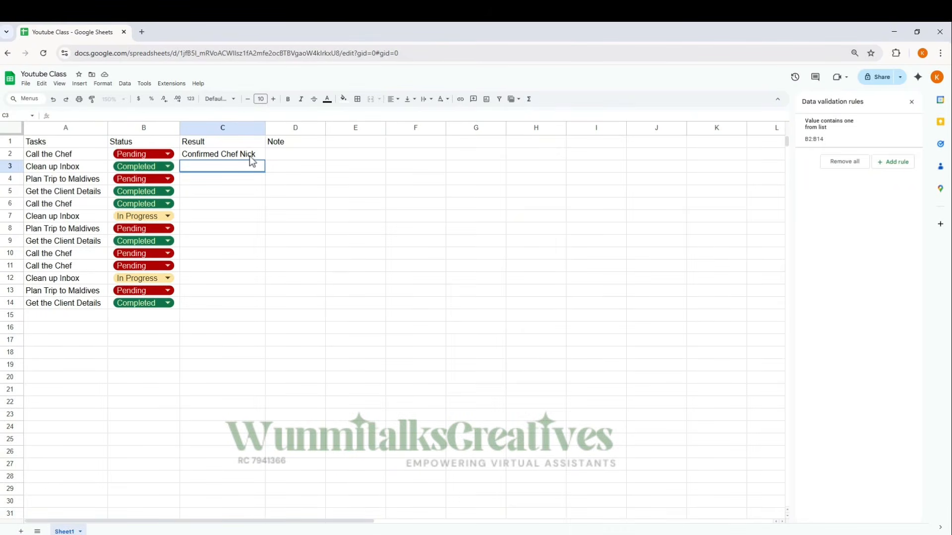
key("Down")
key("Down")
key("Down")
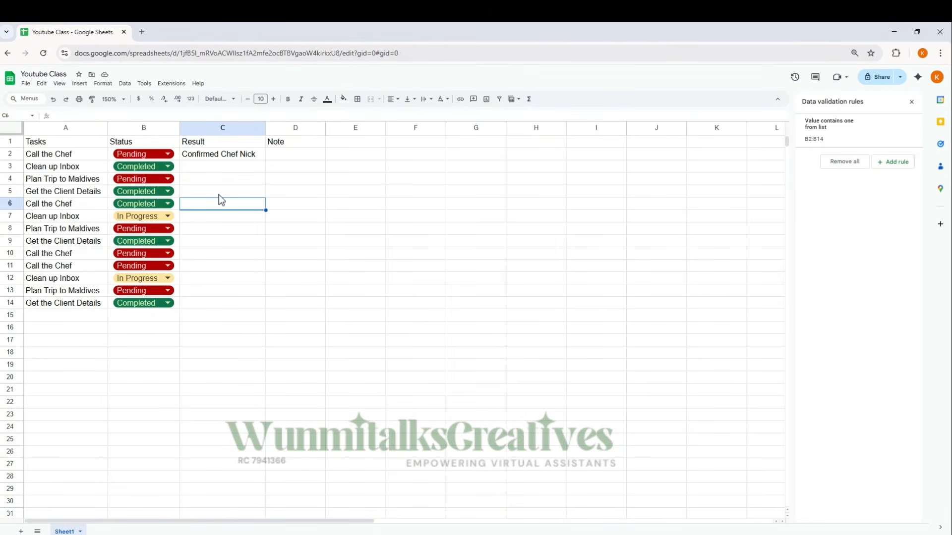
scroll(200, 251, "down", 5)
scroll(201, 254, "up", 5)
double_click(227, 178)
type("7 days Trip done")
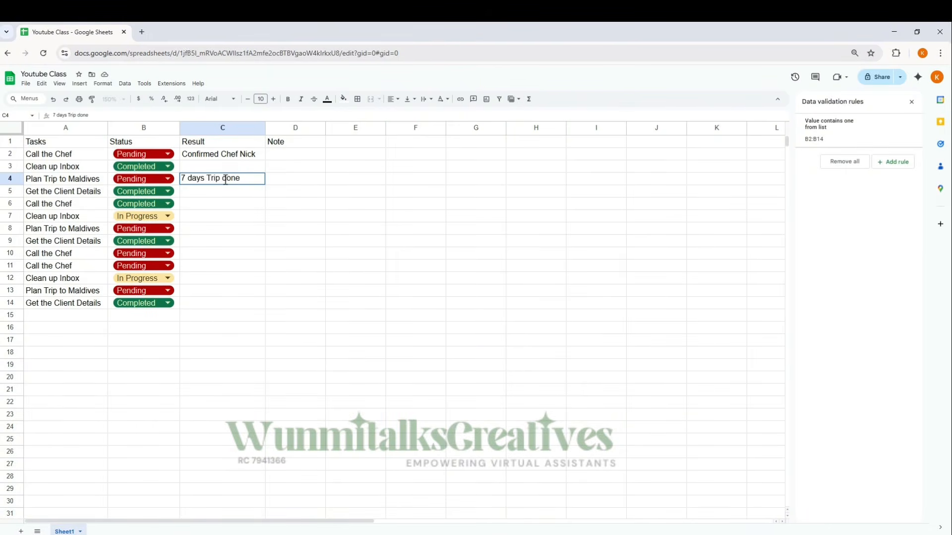
Step: Enter "Awaiting Vendors" as the note in D4 and widen column D to fit the text
left_click(281, 179)
double_click(282, 179)
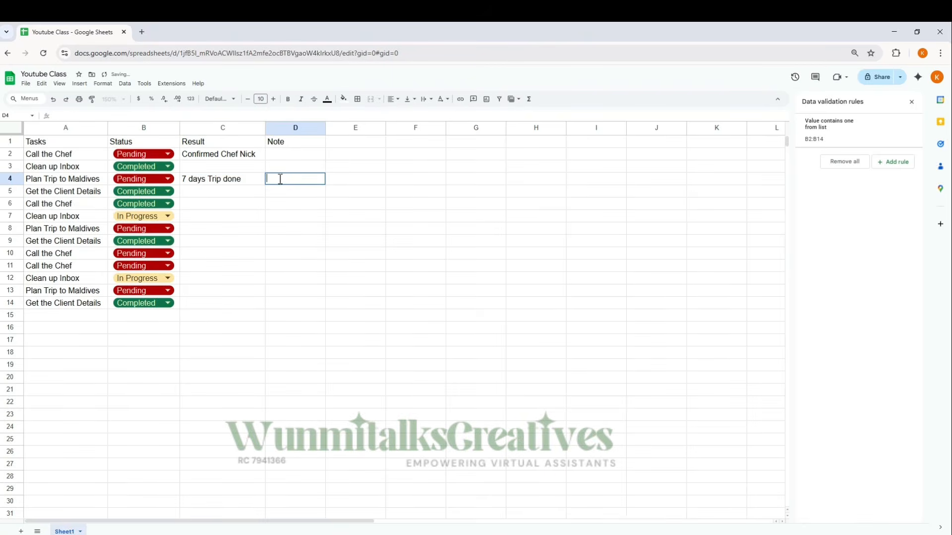
type("Awaiting V")
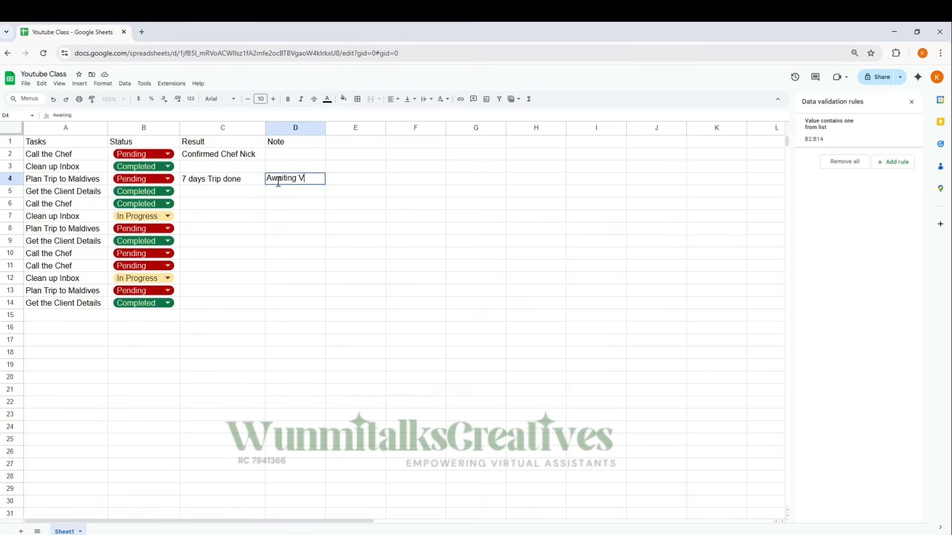
type("endors")
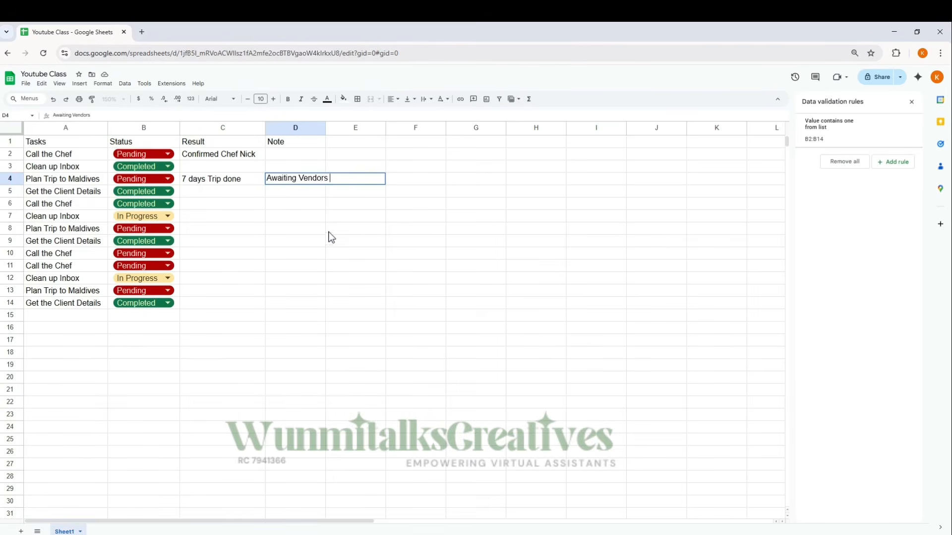
key("Return")
key("Down")
key("Down")
key("Down")
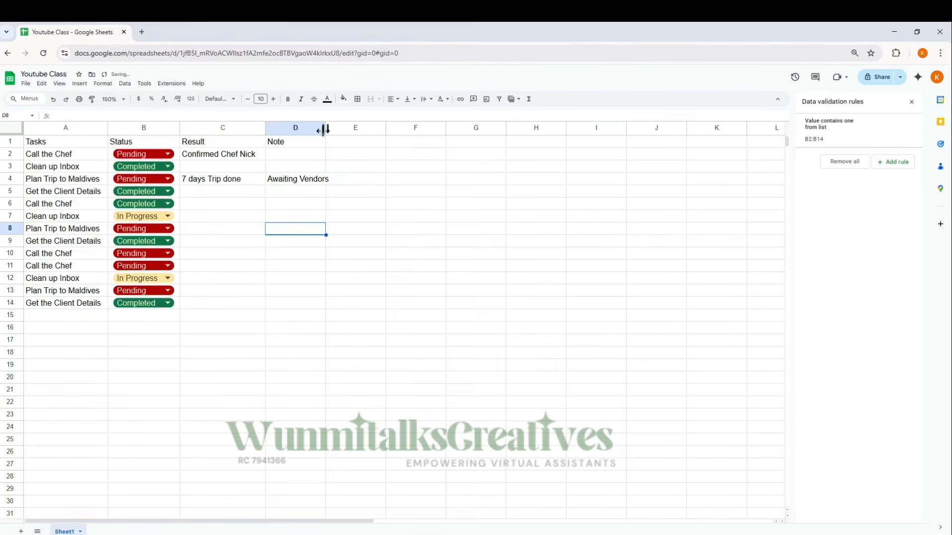
left_click_drag(323, 128, 333, 128)
left_click(380, 159)
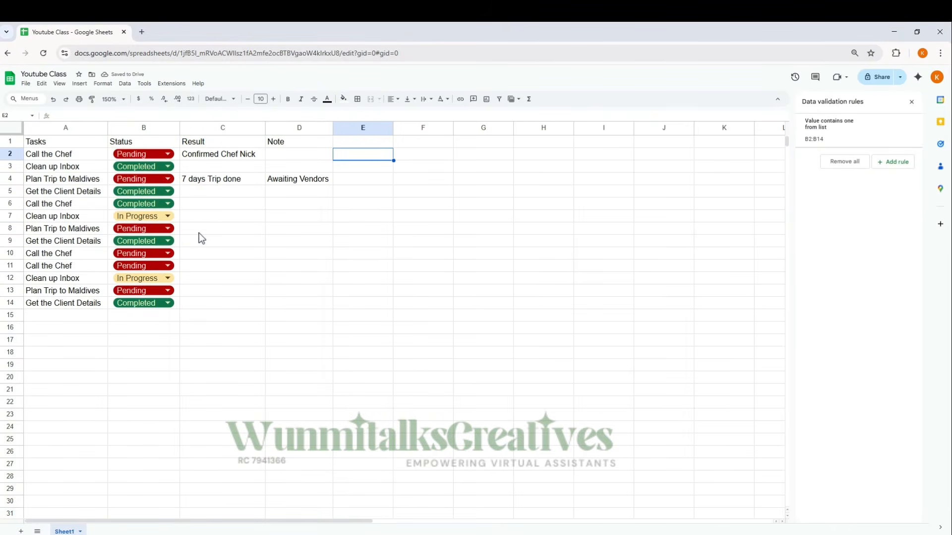
Step: Make the header cells A1:D1 bold
scroll(196, 230, "down", 5)
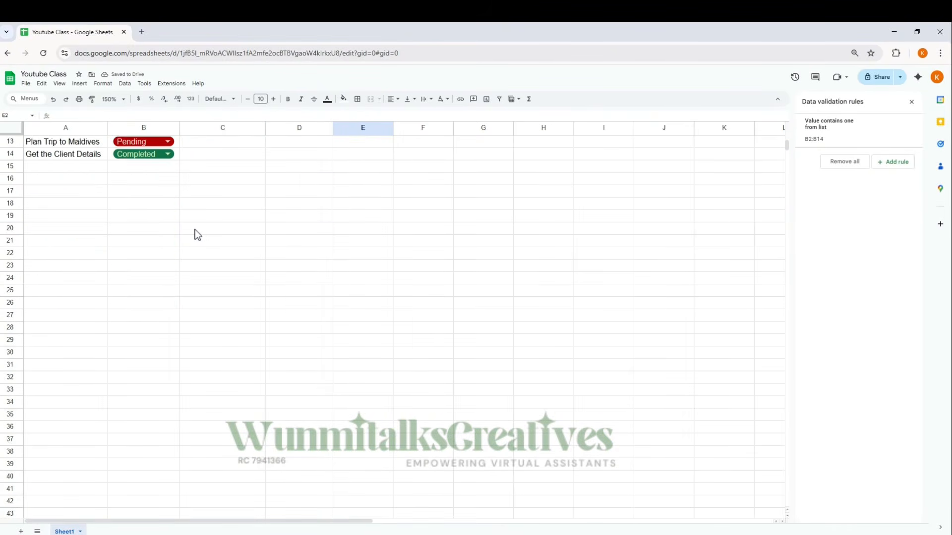
scroll(195, 230, "up", 5)
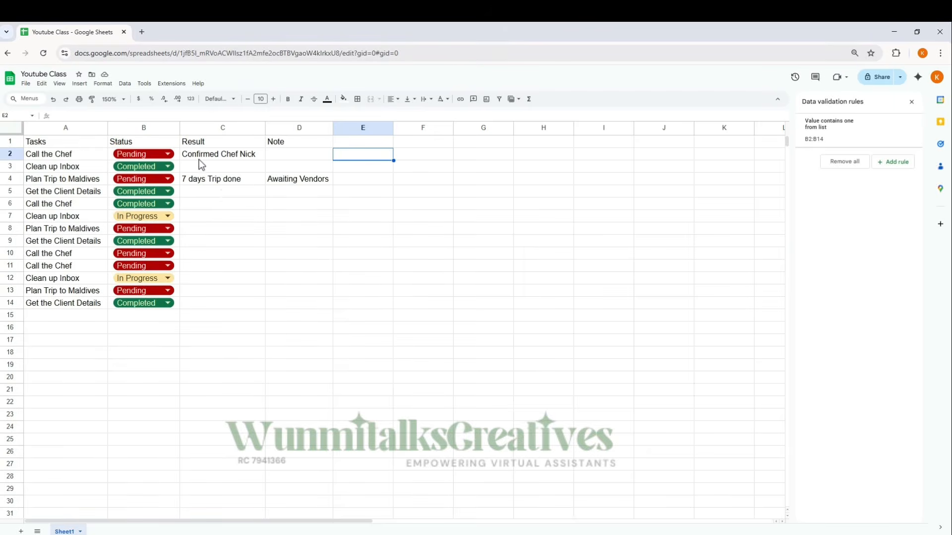
scroll(230, 224, "down", 3)
scroll(230, 224, "up", 3)
left_click_drag(105, 142, 293, 146)
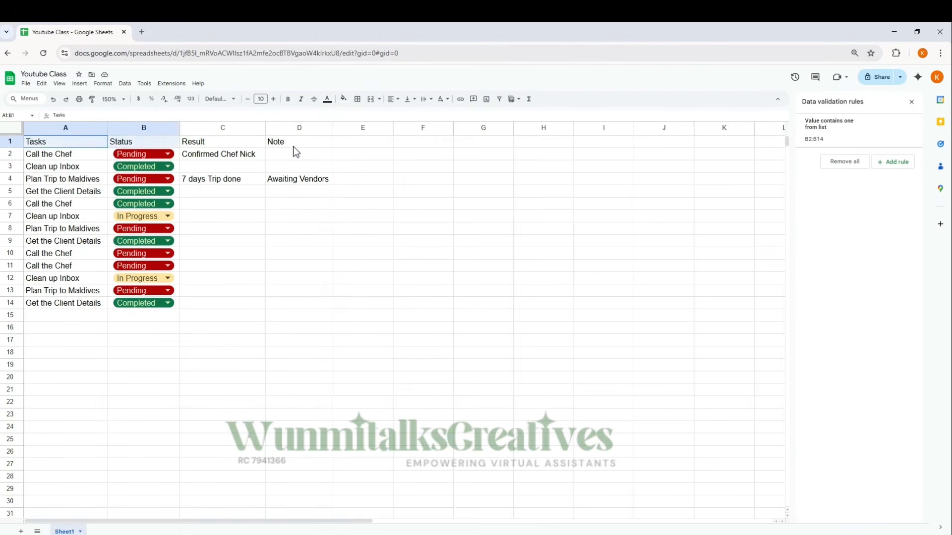
left_click(288, 99)
left_click(258, 246)
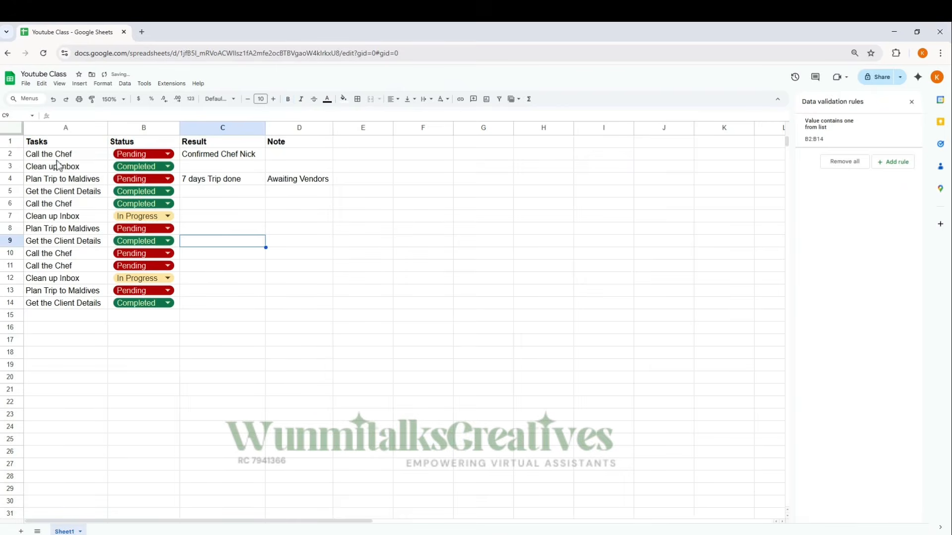
Step: Apply alternating colors with the default yellow style and a header to the range A1:D14
left_click_drag(53, 140, 58, 157)
left_click_drag(86, 191, 299, 312)
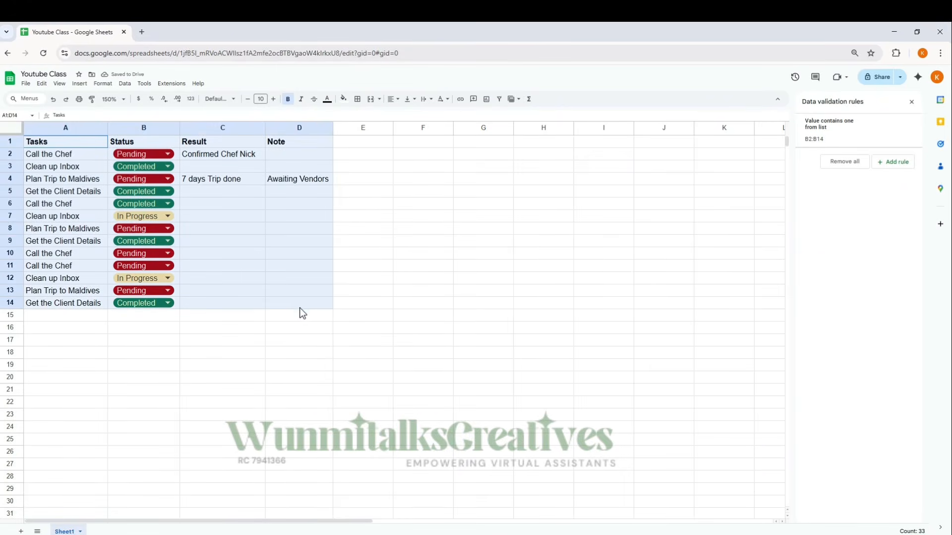
left_click(101, 84)
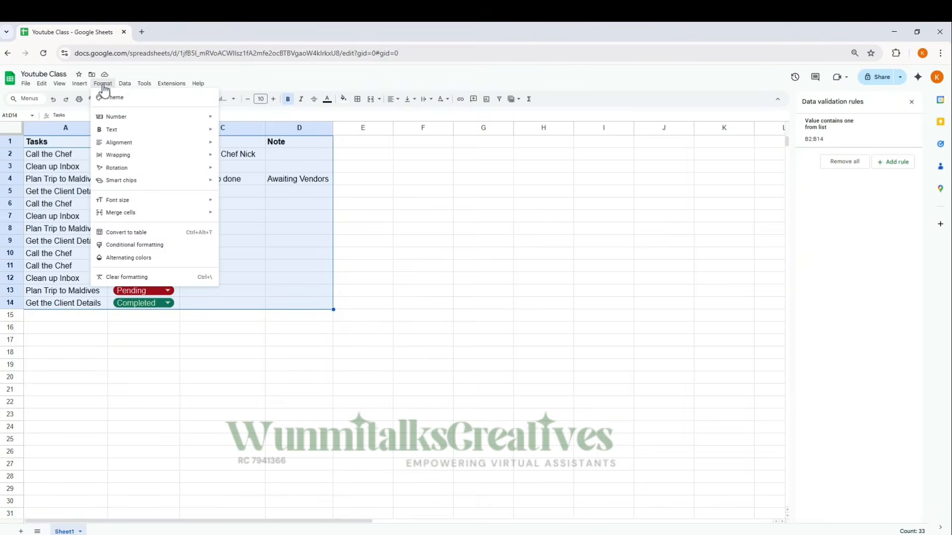
left_click(143, 258)
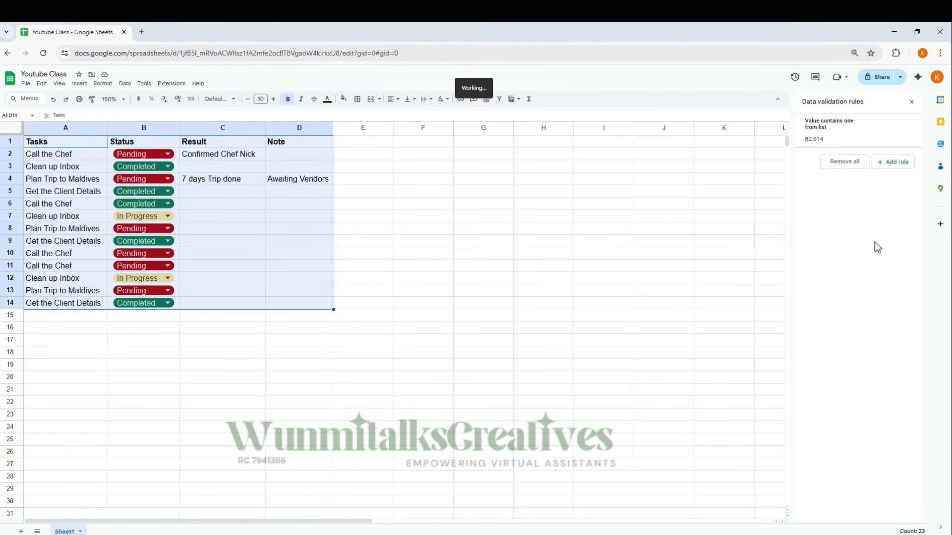
left_click(862, 207)
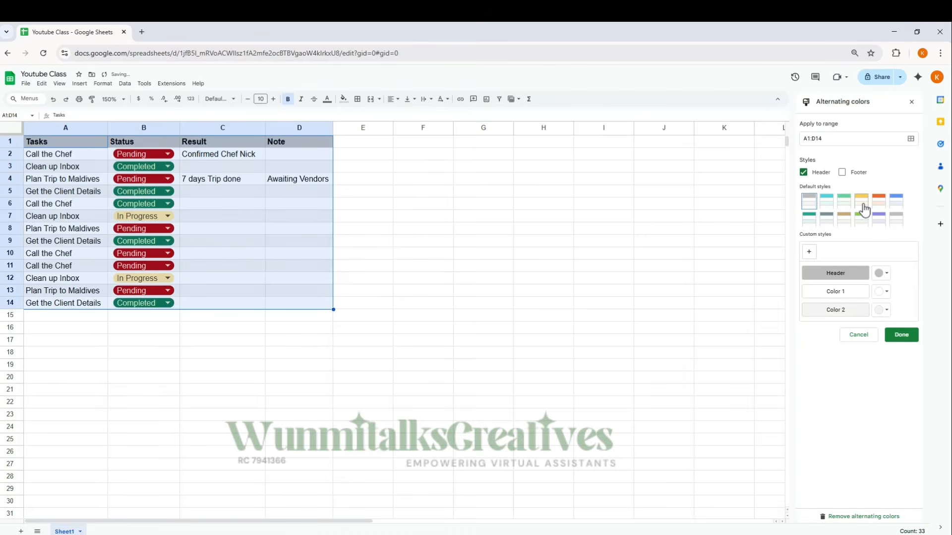
left_click(901, 336)
left_click(540, 266)
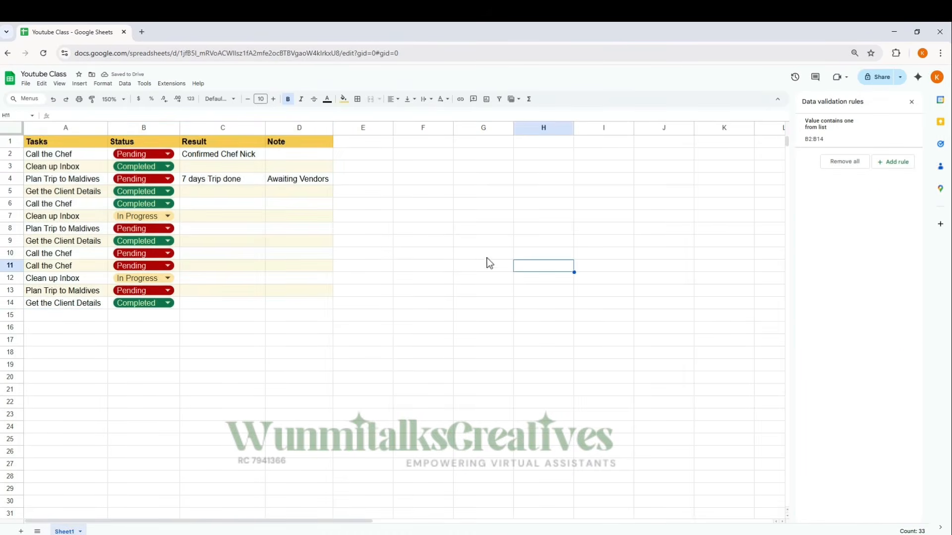
Step: Undo the alternating colors on the task table
key("ctrl+z")
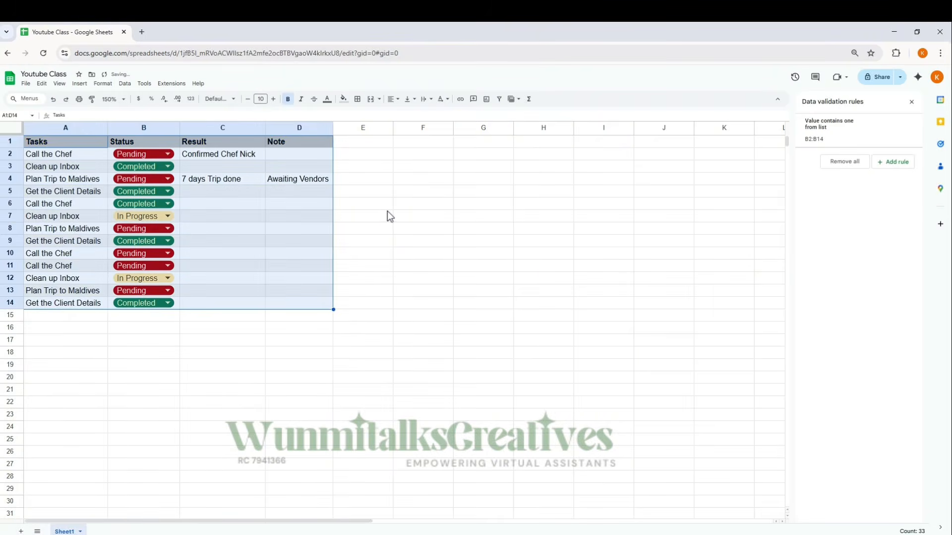
left_click_drag(386, 205, 379, 214)
key("ctrl+z")
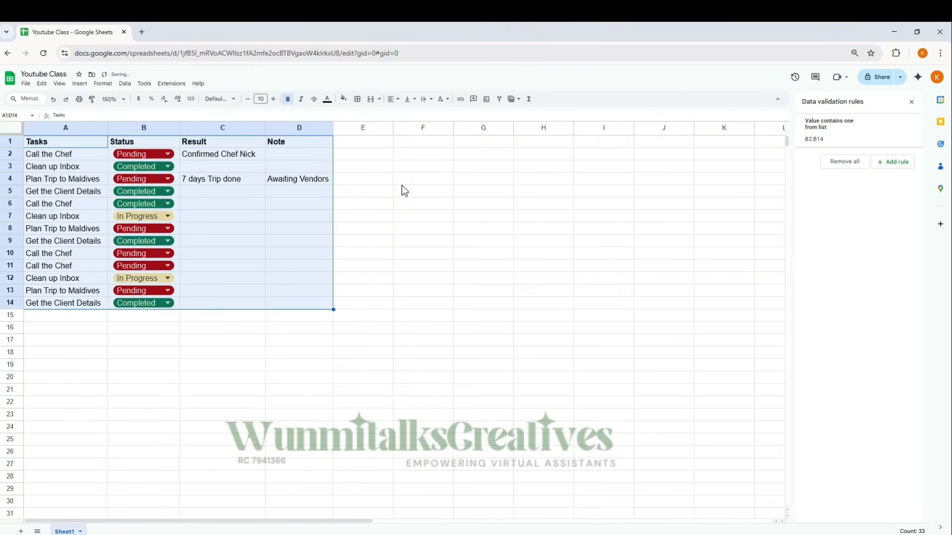
left_click(408, 182)
Step: Reapply alternating colors to A1:D14 using the default yellow style with a header
left_click_drag(45, 142, 117, 194)
left_click_drag(276, 279, 316, 312)
left_click(103, 83)
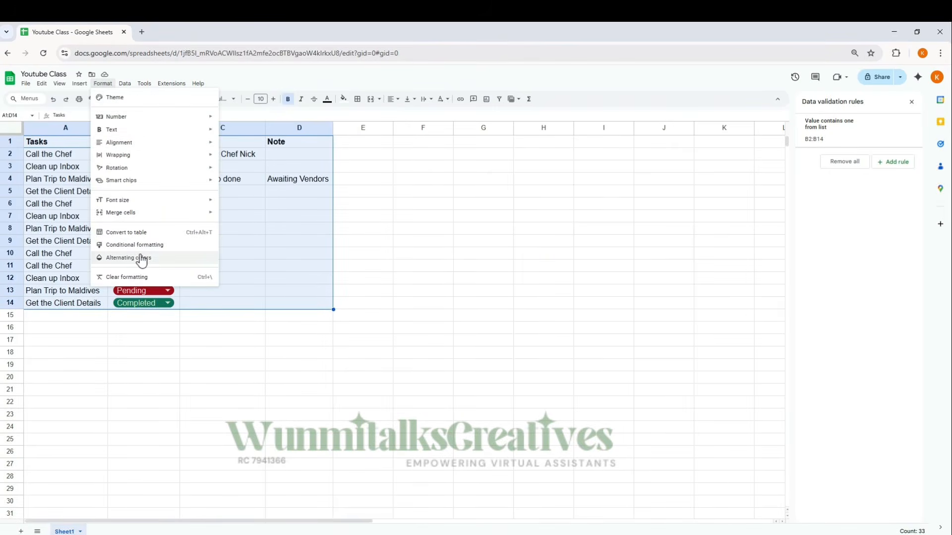
left_click(141, 258)
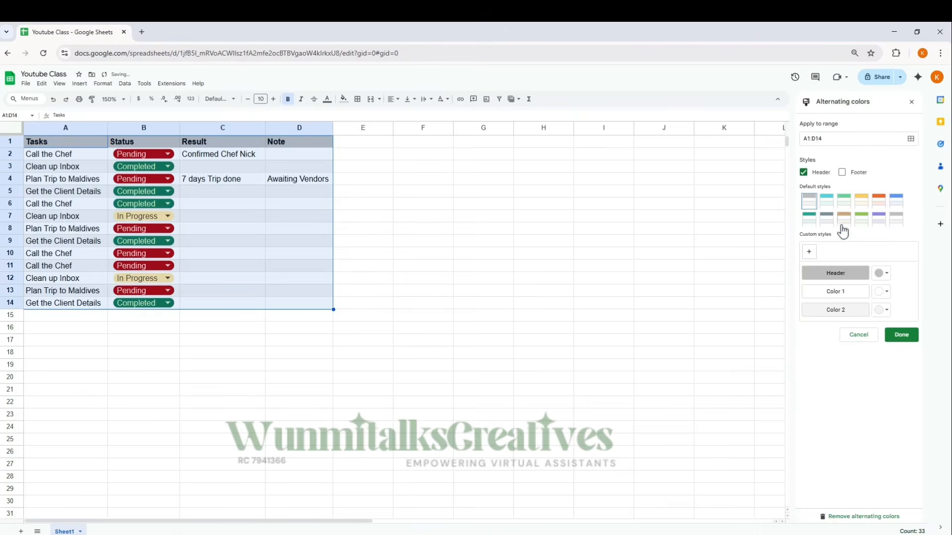
left_click(861, 201)
left_click(901, 336)
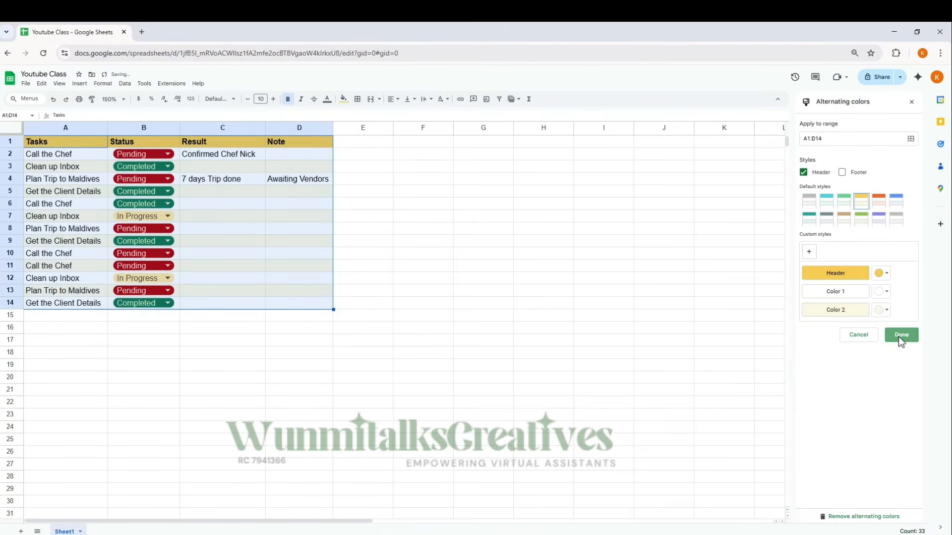
left_click(370, 209)
left_click(399, 194)
left_click_drag(427, 193, 676, 353)
left_click(417, 329)
left_click_drag(391, 195, 594, 332)
left_click(424, 392)
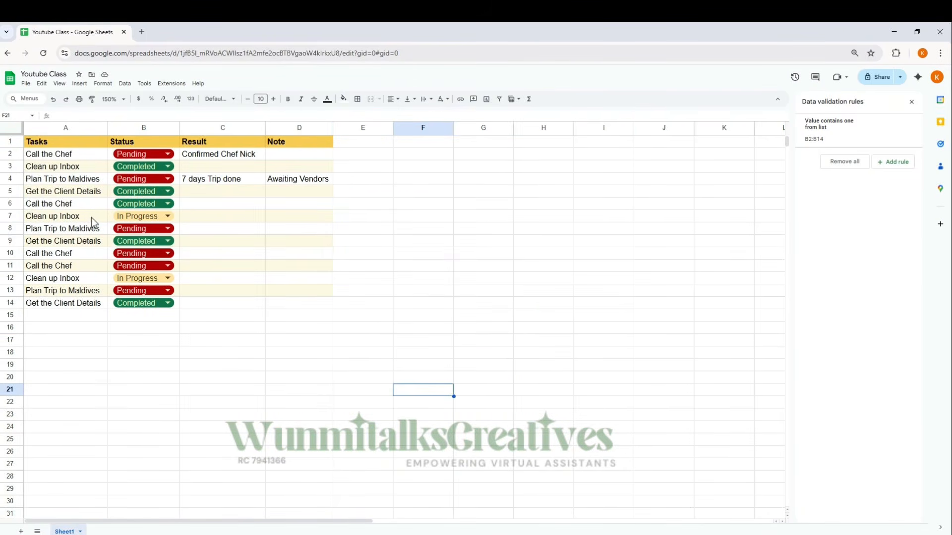
Step: Add borders around all cells in the range A1:D14
left_click_drag(46, 144, 333, 296)
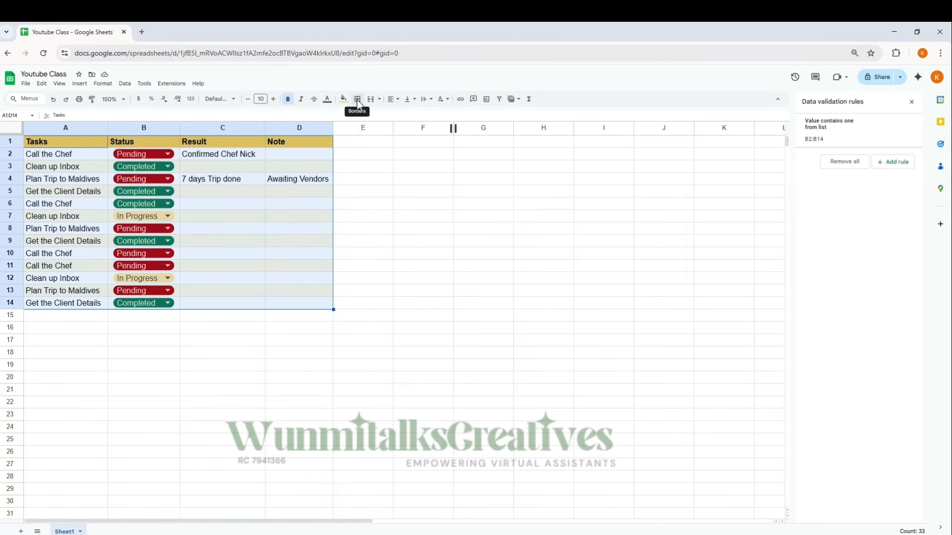
left_click(358, 100)
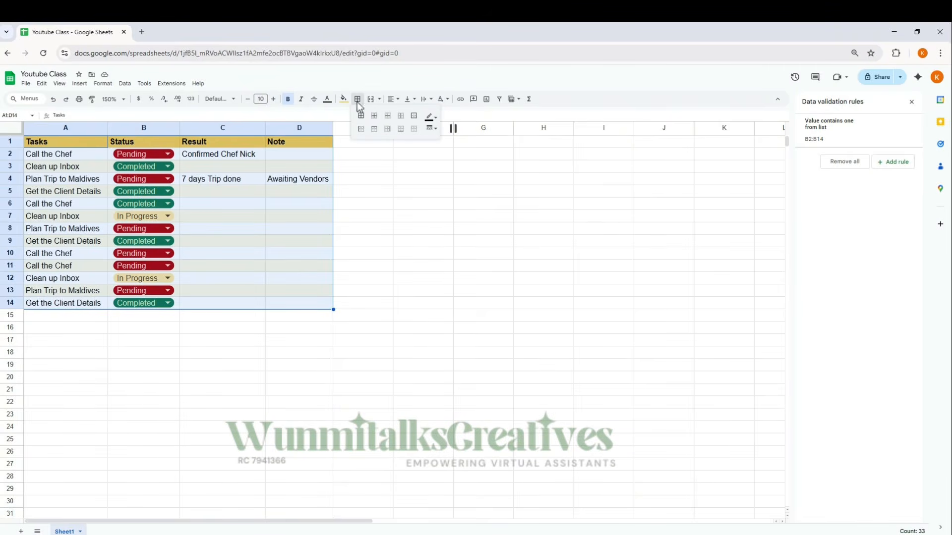
left_click(360, 118)
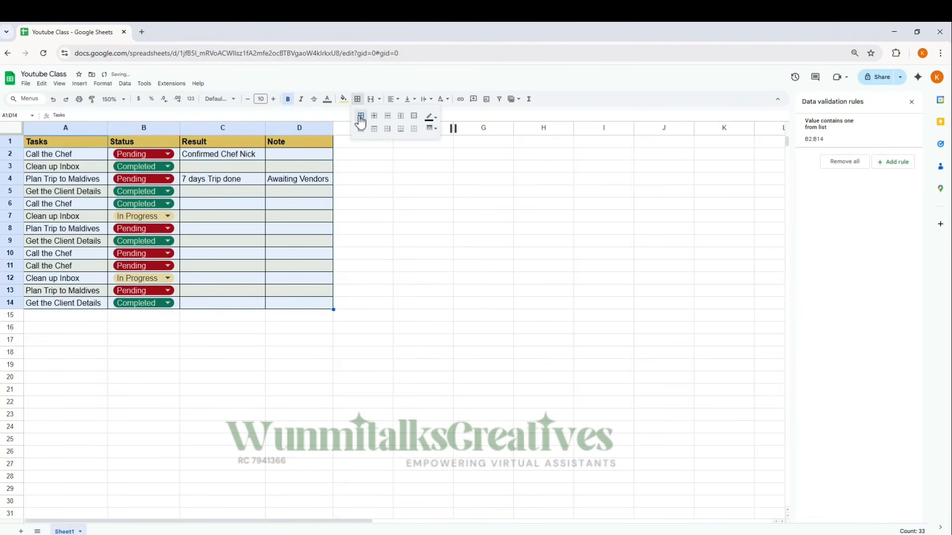
left_click_drag(372, 206, 372, 214)
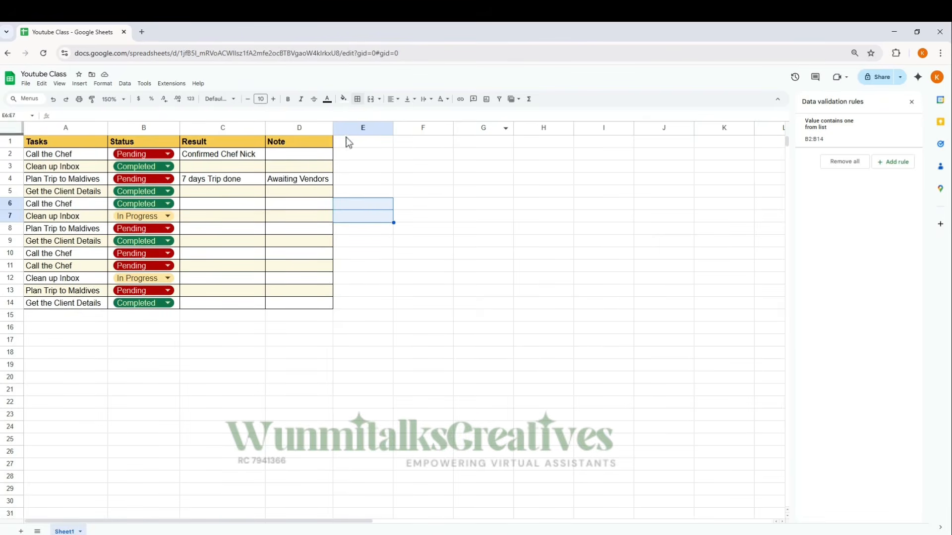
Step: Examine how the header row behaves while moving down and back up through the task list
scroll(174, 201, "down", 6)
scroll(174, 200, "up", 5)
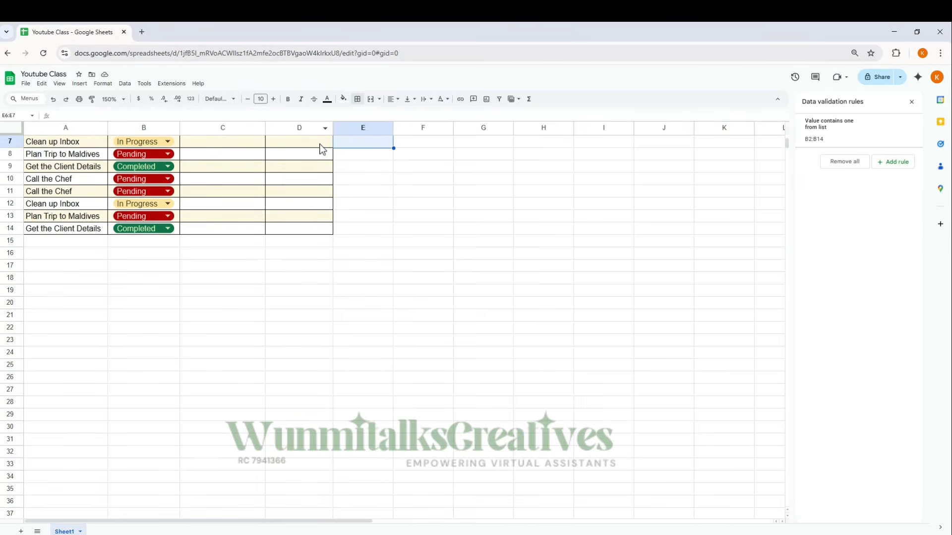
scroll(225, 187, "up", 2)
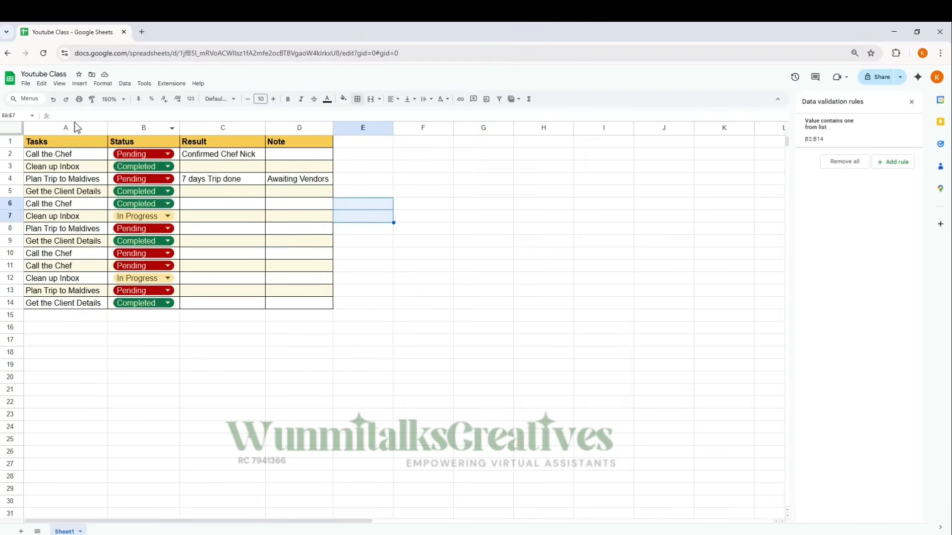
scroll(230, 229, "down", 5)
scroll(228, 230, "up", 5)
scroll(234, 210, "down", 5)
scroll(229, 183, "up", 5)
left_click(7, 165)
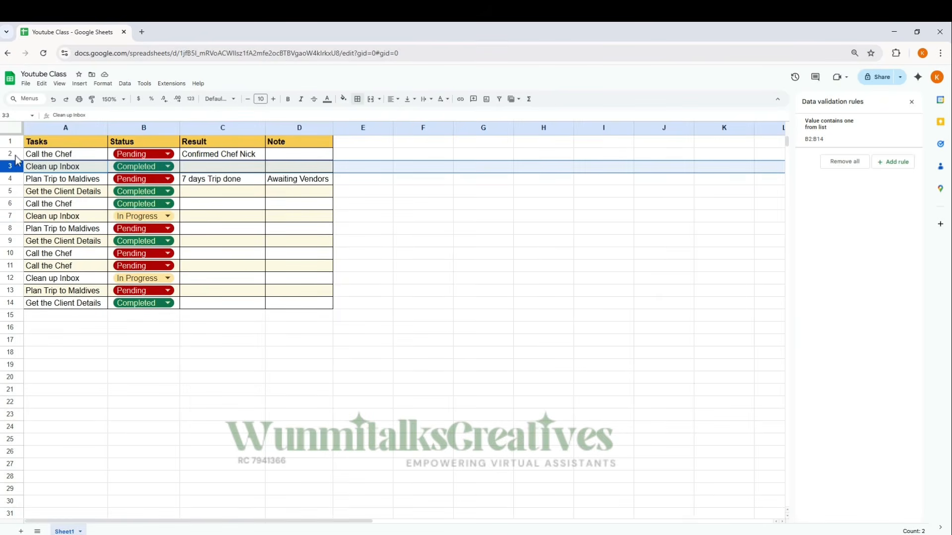
left_click(10, 154)
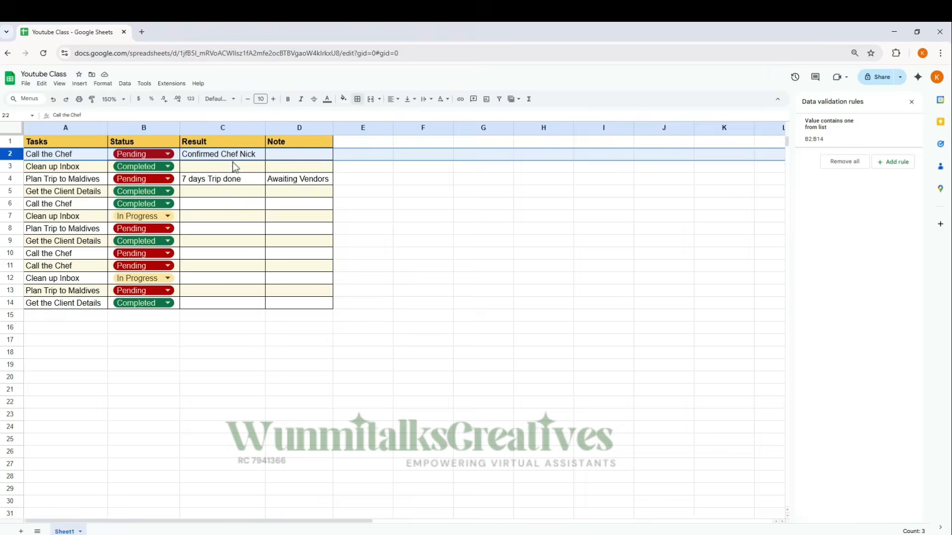
scroll(227, 186, "down", 5)
scroll(227, 186, "up", 5)
left_click(441, 267)
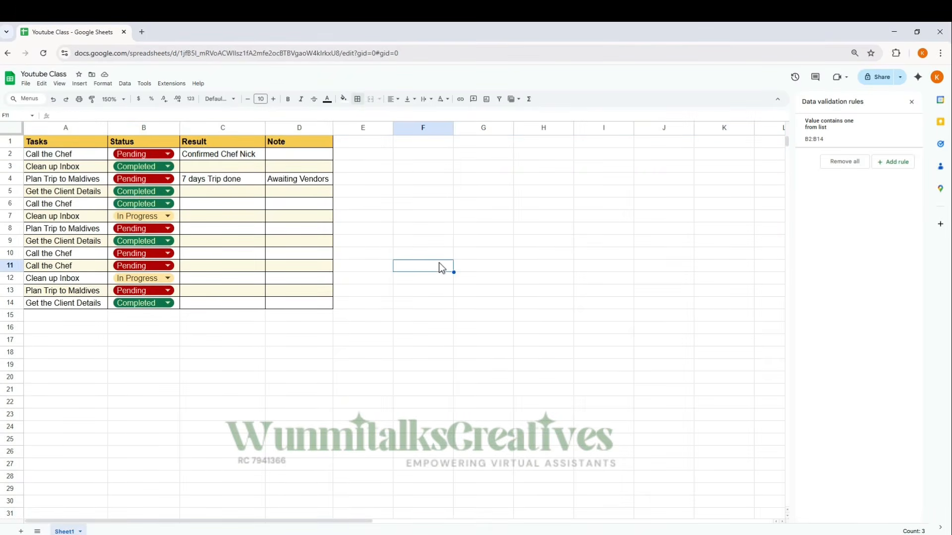
scroll(174, 196, "down", 10)
scroll(173, 197, "up", 10)
Step: Freeze the first row of the sheet and check how the header behaves over the lower rows
left_click(11, 154)
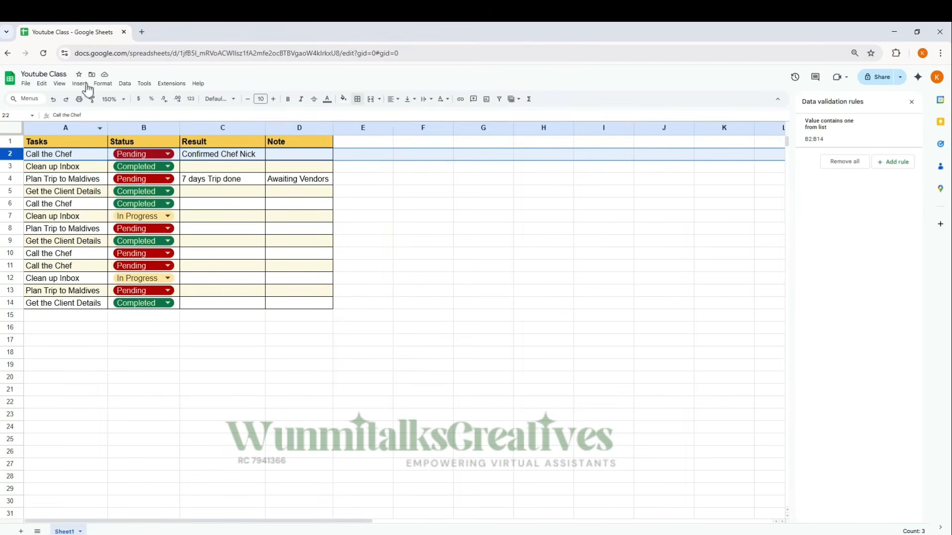
left_click(60, 84)
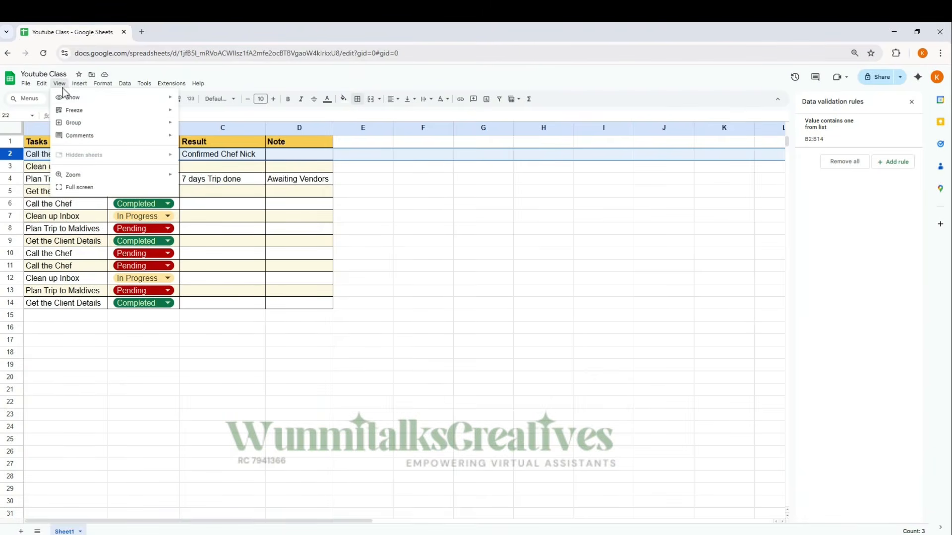
mouse_move(76, 112)
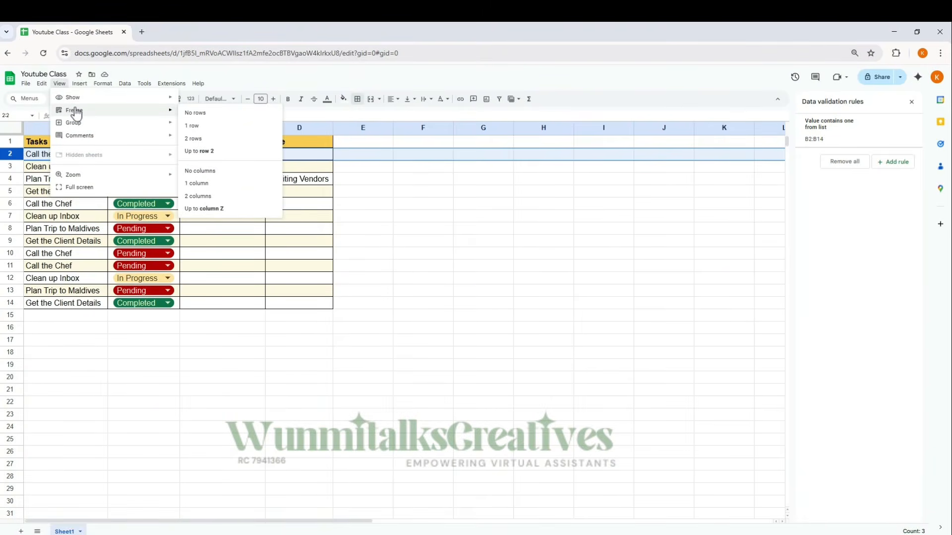
left_click(204, 127)
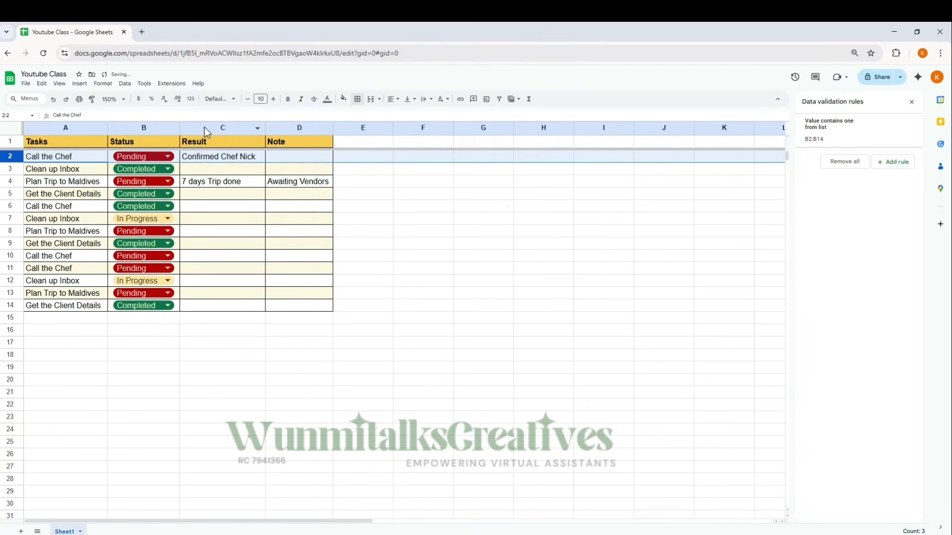
scroll(219, 203, "down", 20)
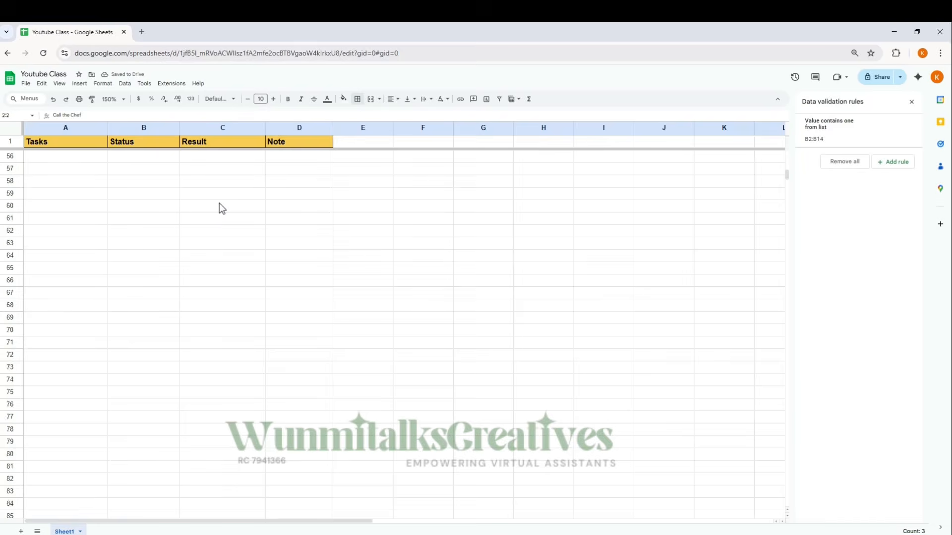
scroll(218, 213, "down", 20)
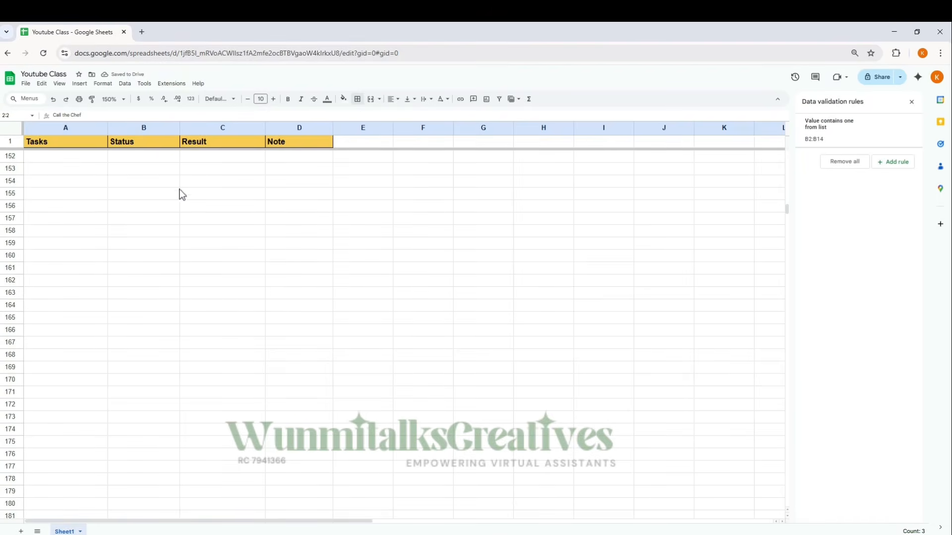
scroll(138, 218, "up", 14)
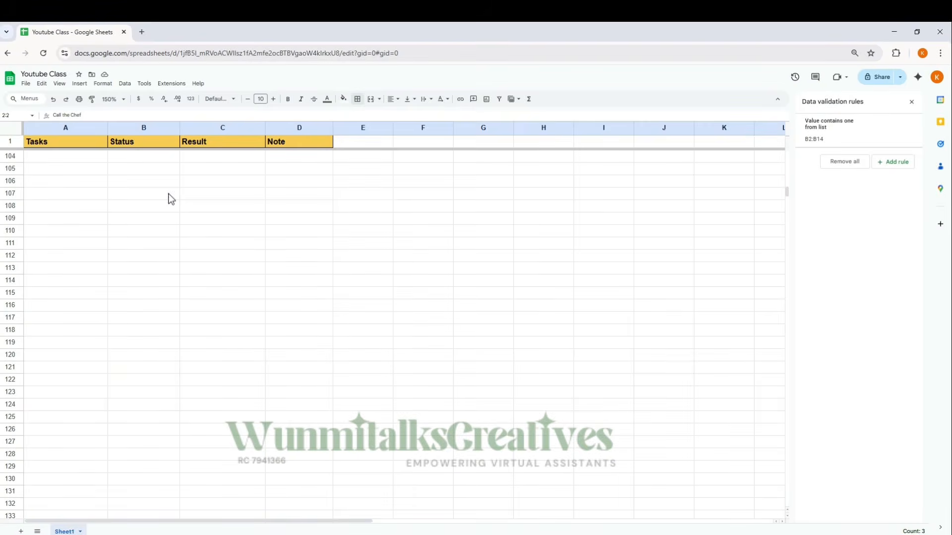
left_click(144, 193)
scroll(42, 260, "up", 20)
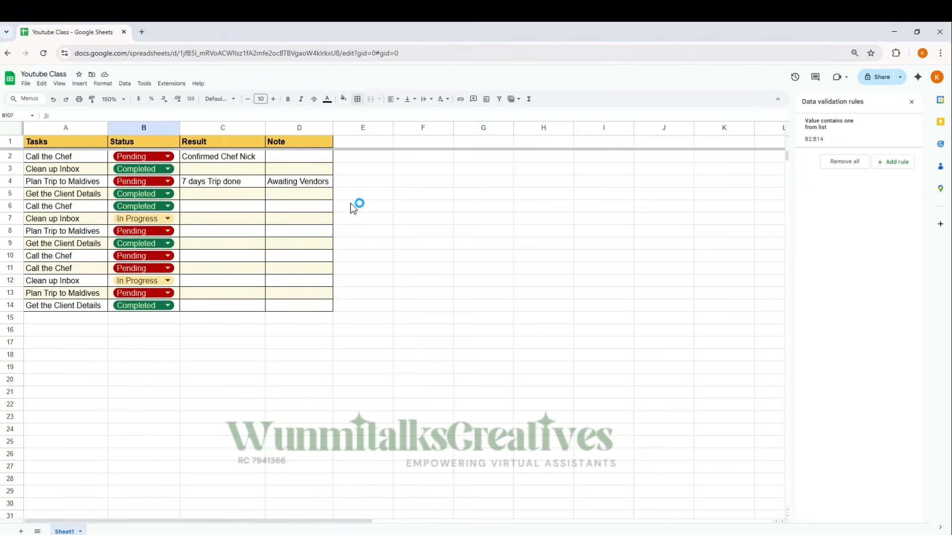
left_click(421, 196)
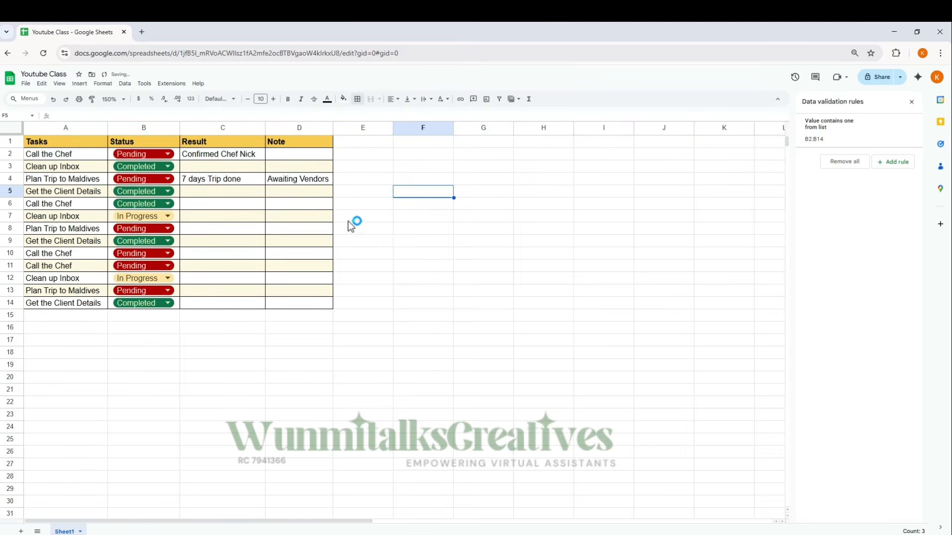
Step: Freeze the header row once more, and undo that freeze
left_click(11, 154)
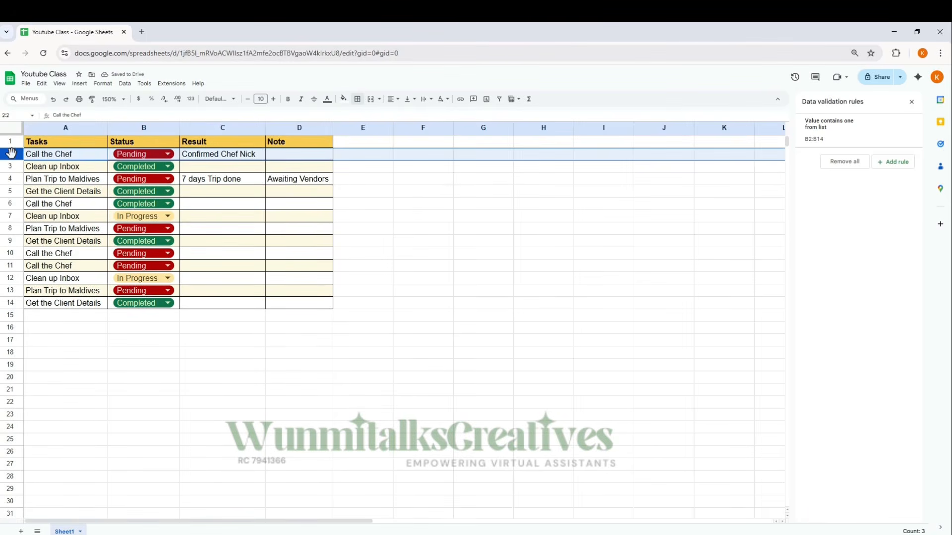
left_click(59, 84)
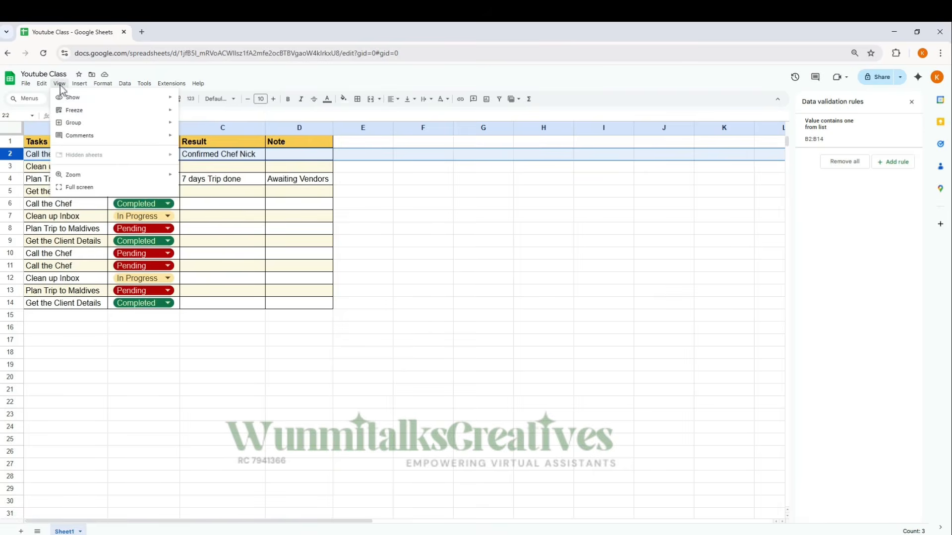
mouse_move(159, 117)
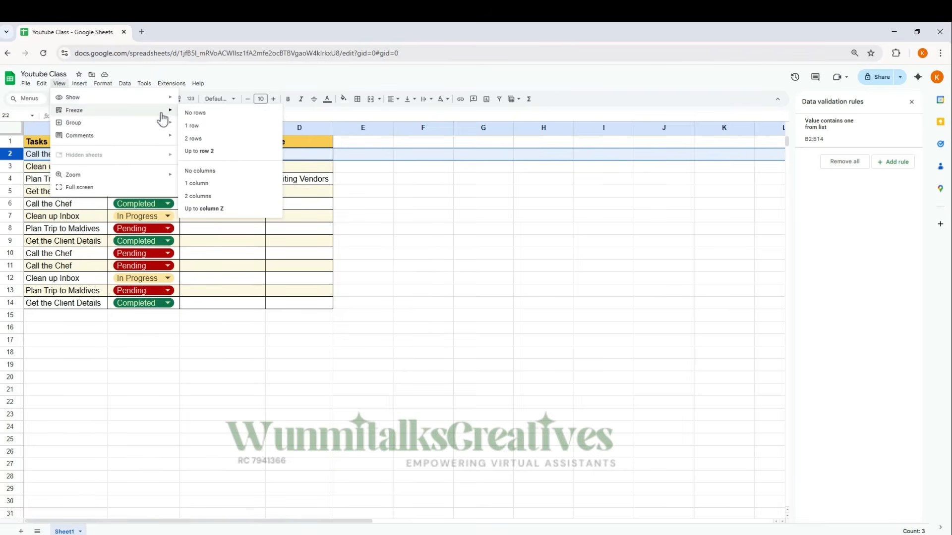
left_click(197, 130)
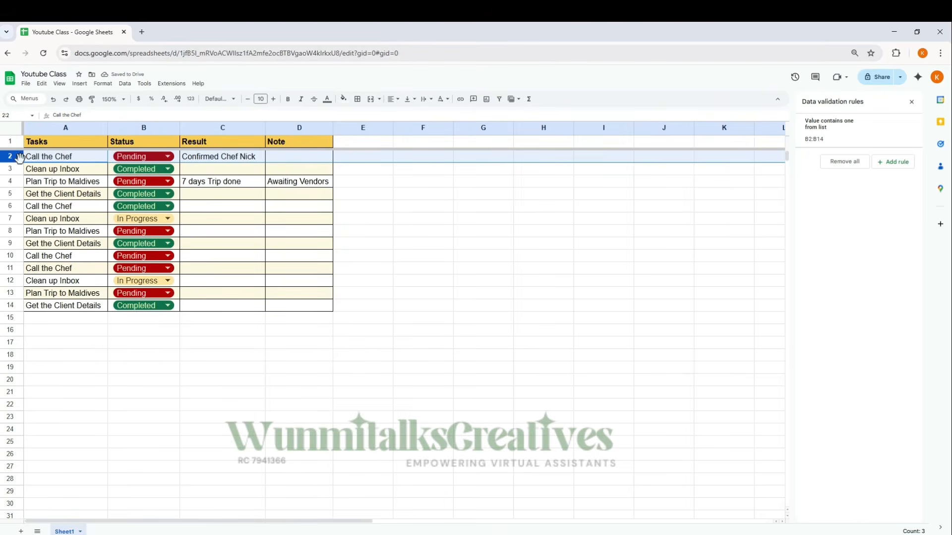
key("ctrl+z")
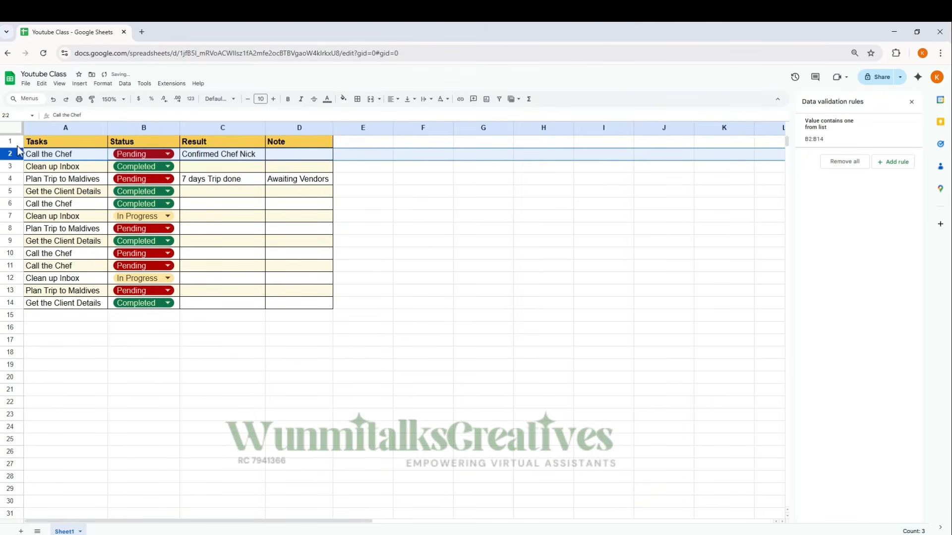
Step: Freeze the first two rows and check how they behave over the rows below the task list
left_click(11, 167)
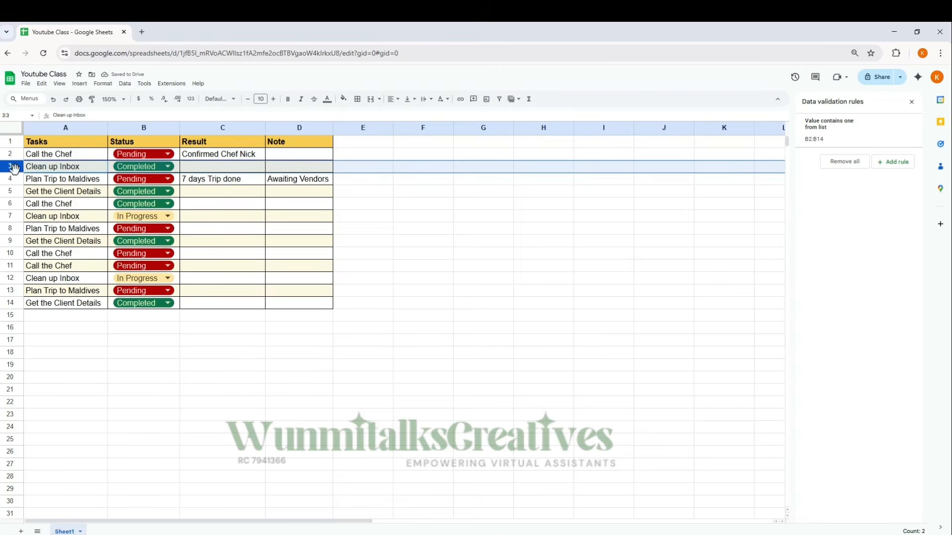
left_click(60, 85)
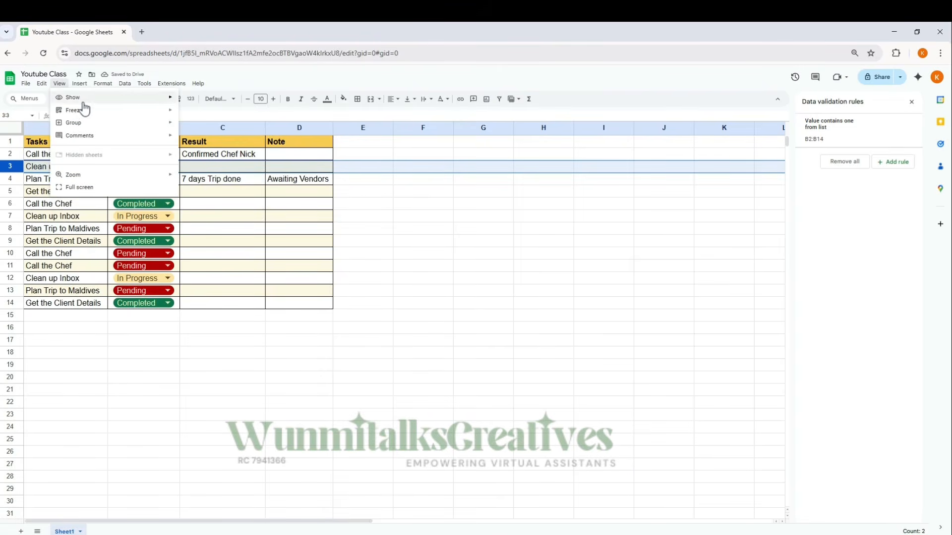
left_click(209, 140)
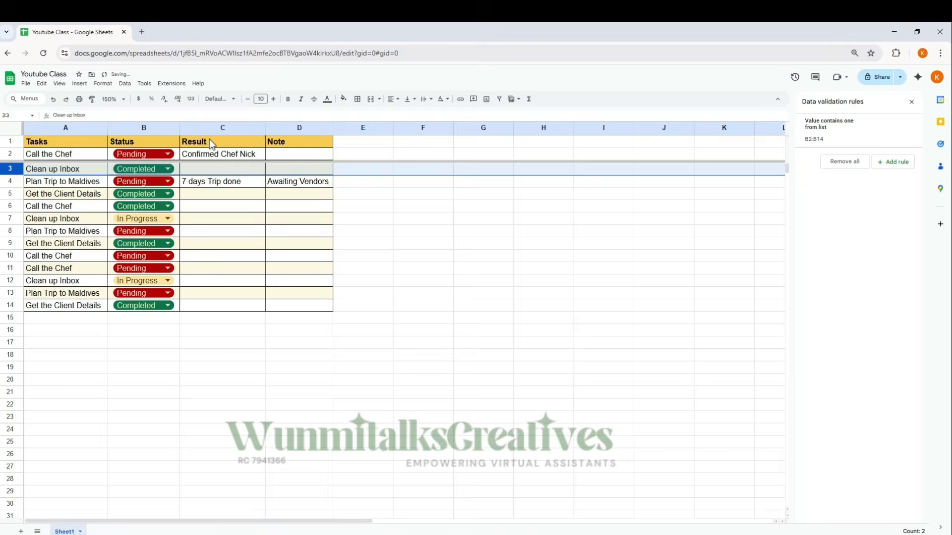
scroll(127, 213, "down", 6)
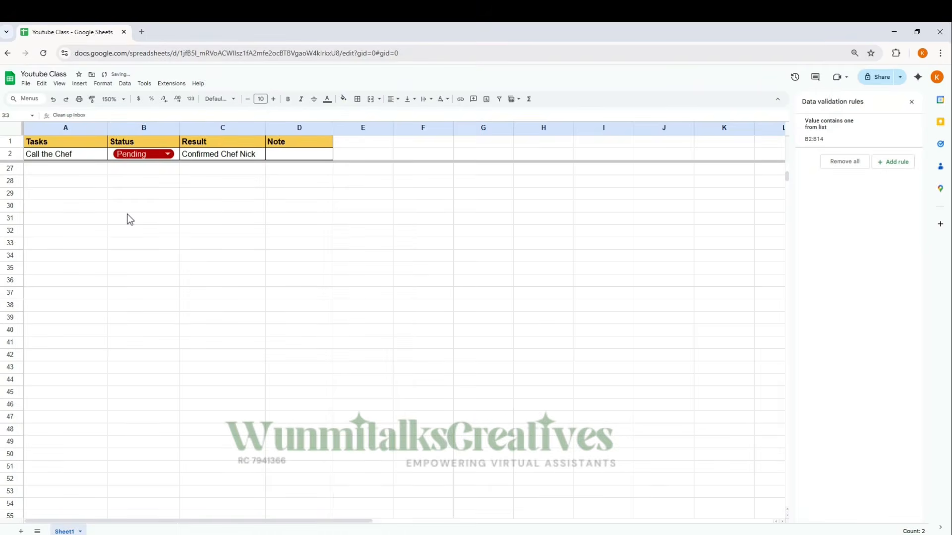
scroll(80, 207, "up", 6)
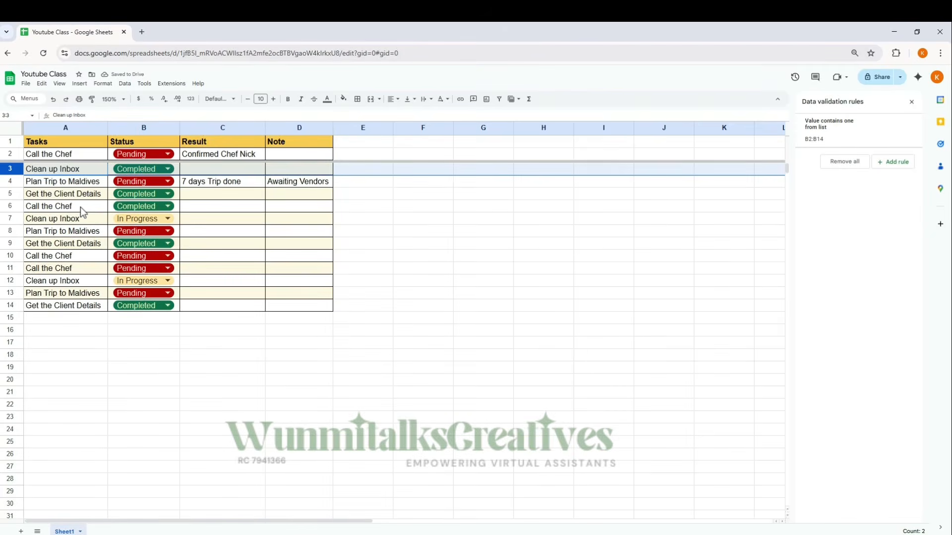
Step: Undo the two-row freeze and the borders on the task table
key("ctrl+z")
key("ctrl+z")
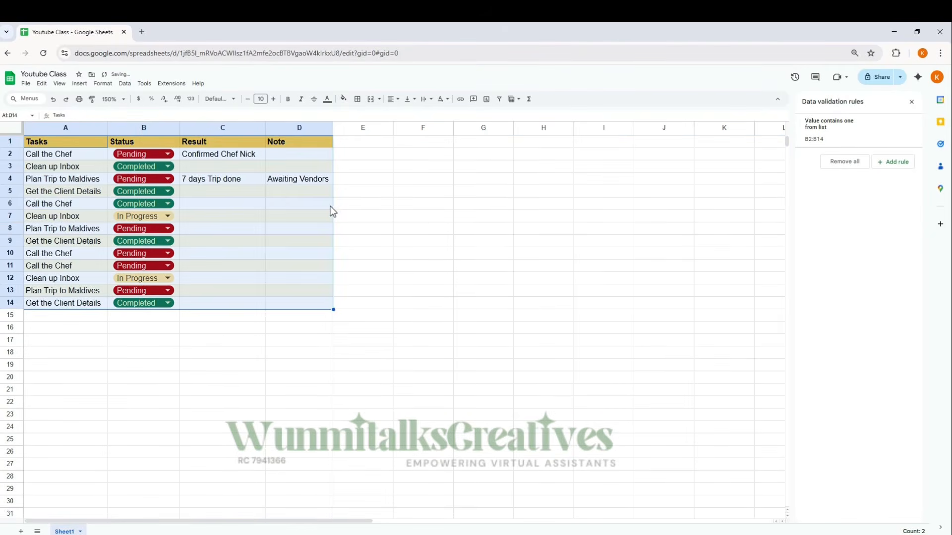
key("ctrl+z")
Step: Freeze only row 1 to check the header against the lower rows, and undo the freeze
left_click(13, 155)
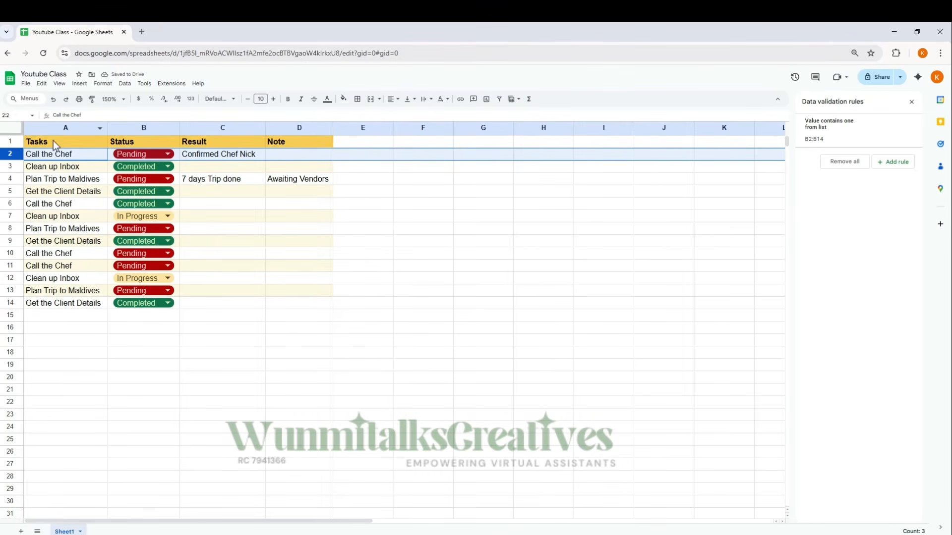
left_click(59, 83)
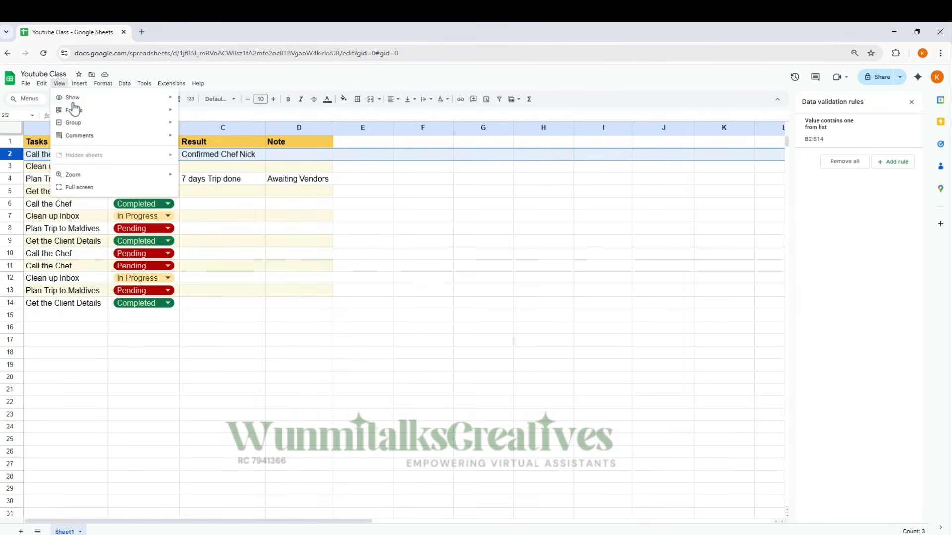
mouse_move(75, 110)
left_click(205, 127)
scroll(204, 206, "down", 4)
scroll(204, 206, "up", 4)
scroll(203, 226, "down", 4)
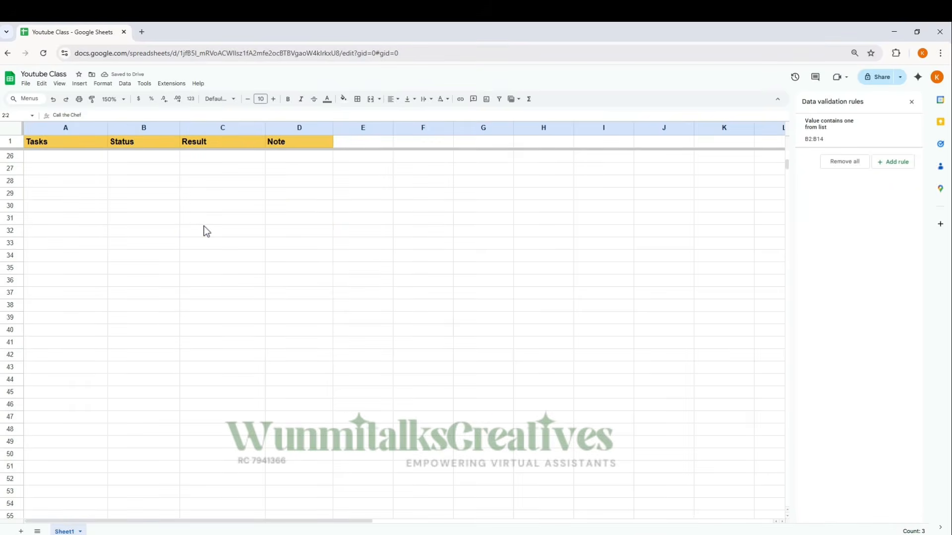
scroll(204, 231, "up", 4)
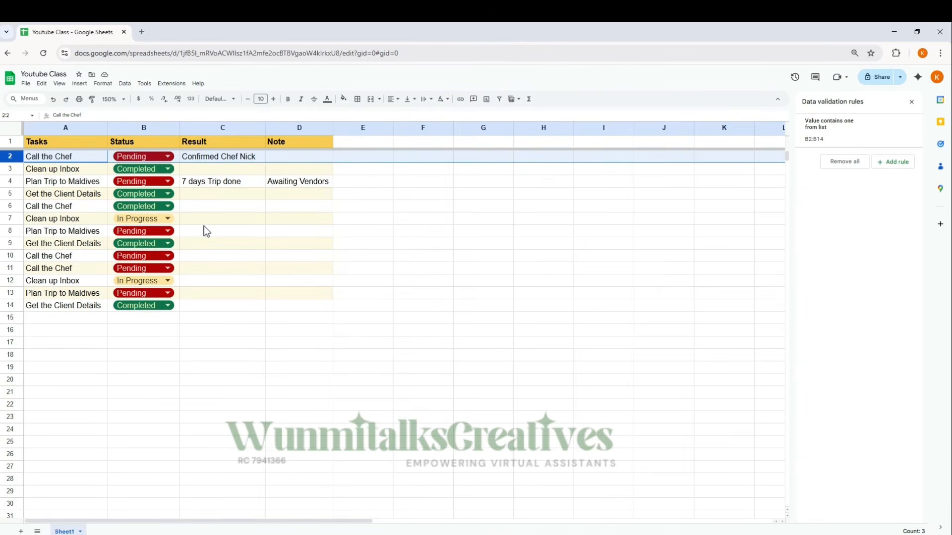
key("ctrl+z")
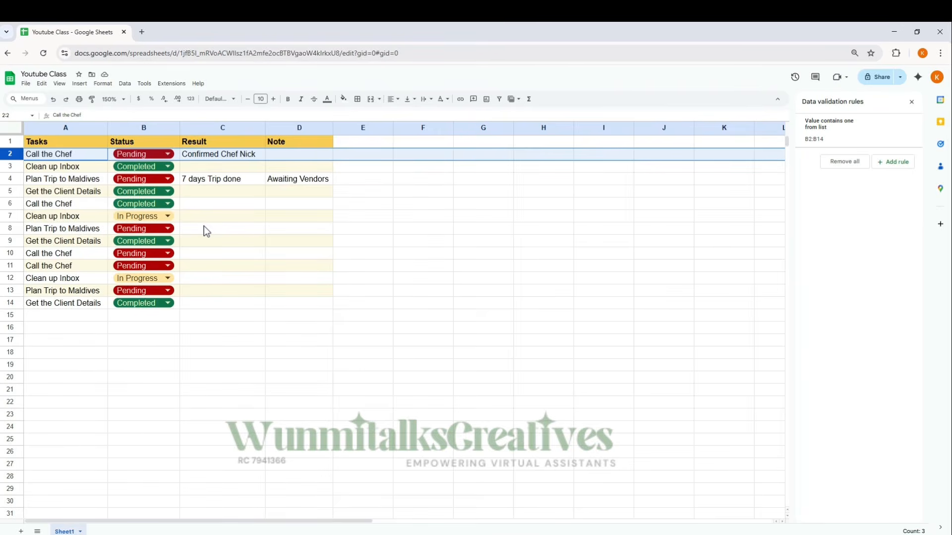
left_click(209, 230)
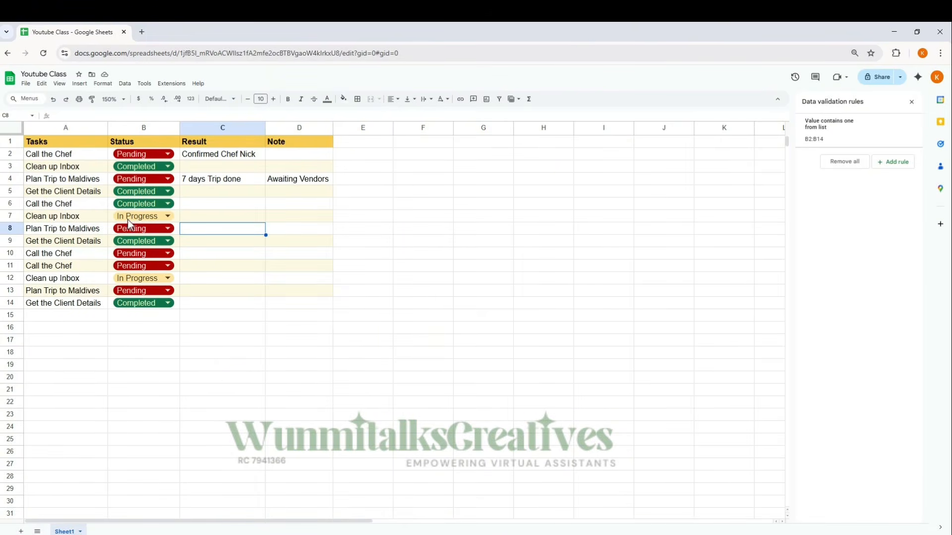
Step: Create a filter on the task table A1:D14, and undo it
left_click(41, 145)
left_click_drag(115, 199, 314, 307)
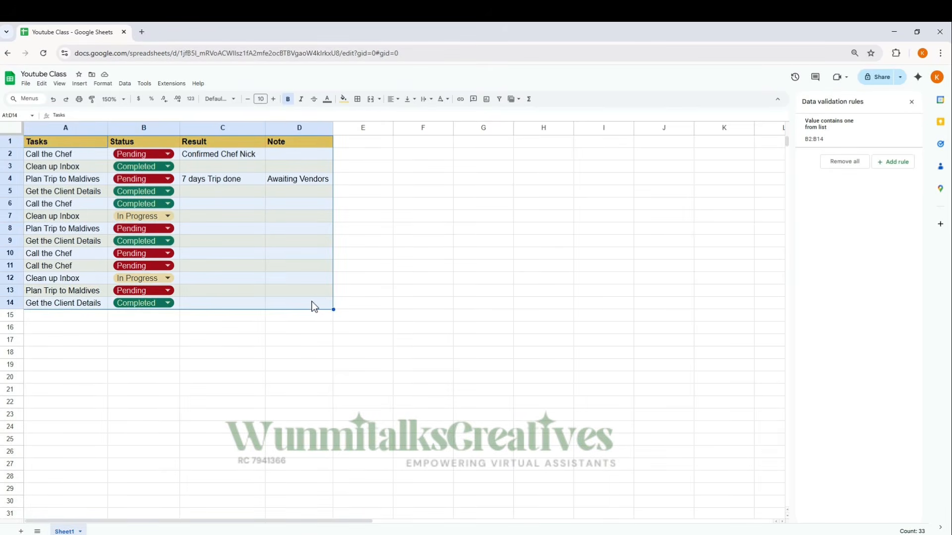
left_click(79, 85)
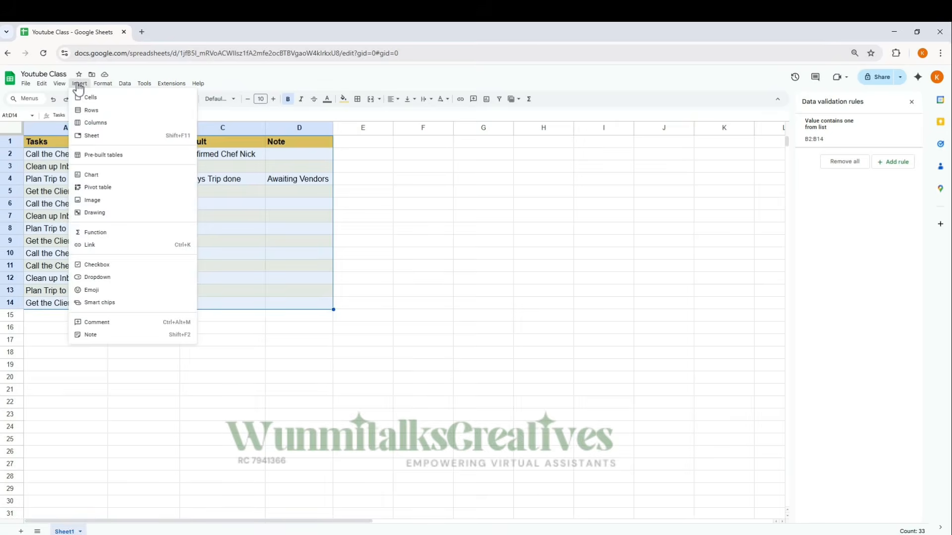
mouse_move(133, 88)
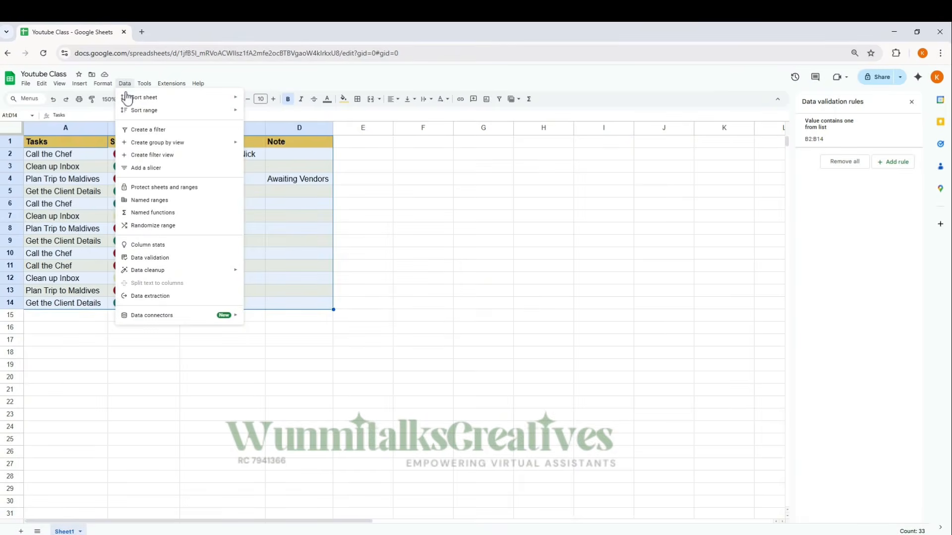
left_click(149, 130)
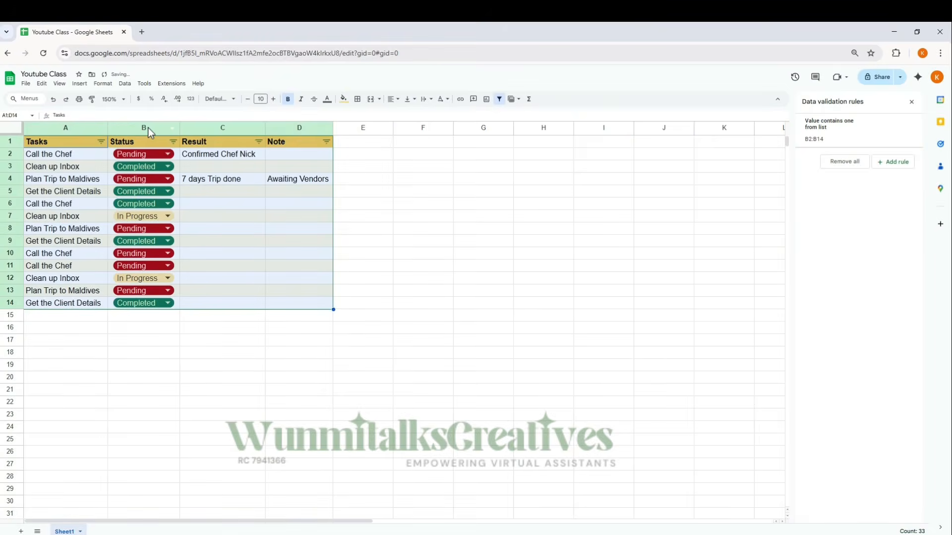
left_click(436, 222)
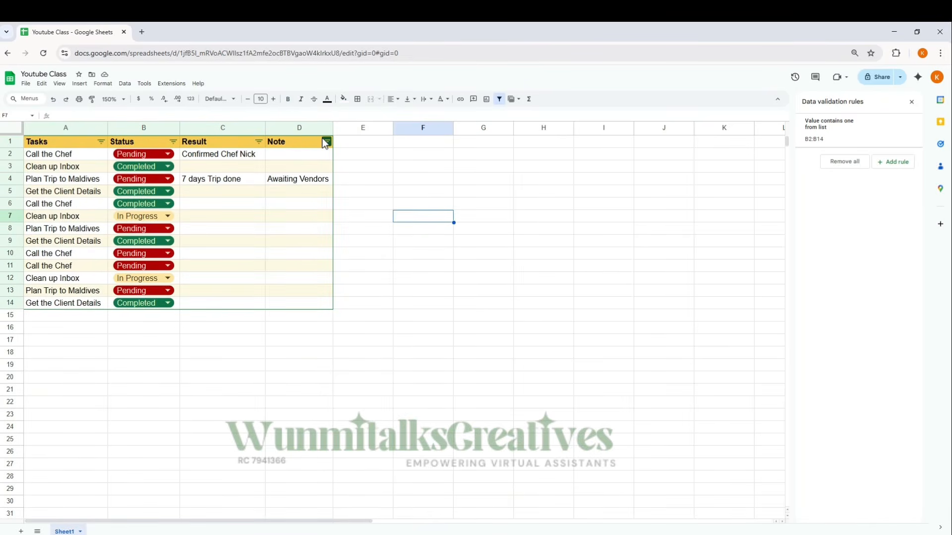
key("ctrl+z")
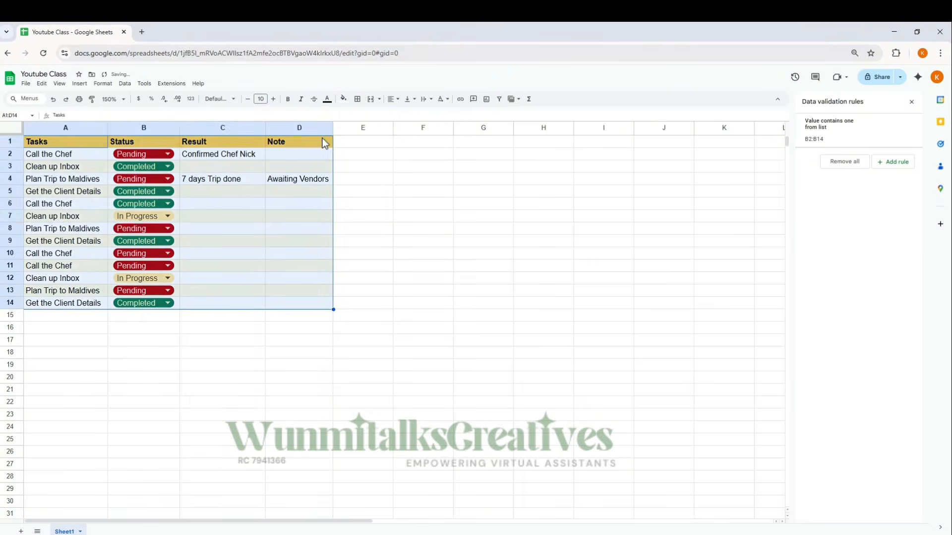
left_click(409, 266)
Step: Create a filter covering the whole task table, range A1:D14
left_click_drag(54, 142, 304, 306)
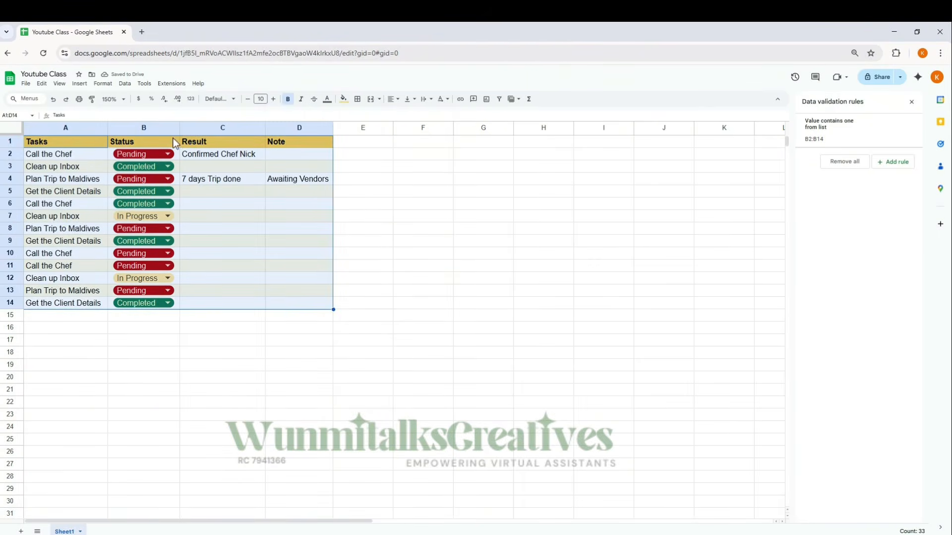
left_click(123, 84)
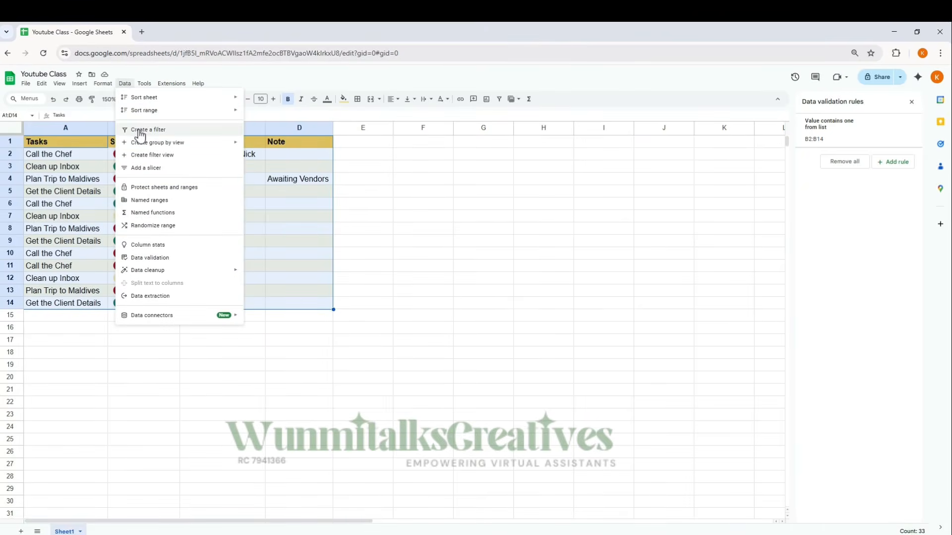
left_click(139, 130)
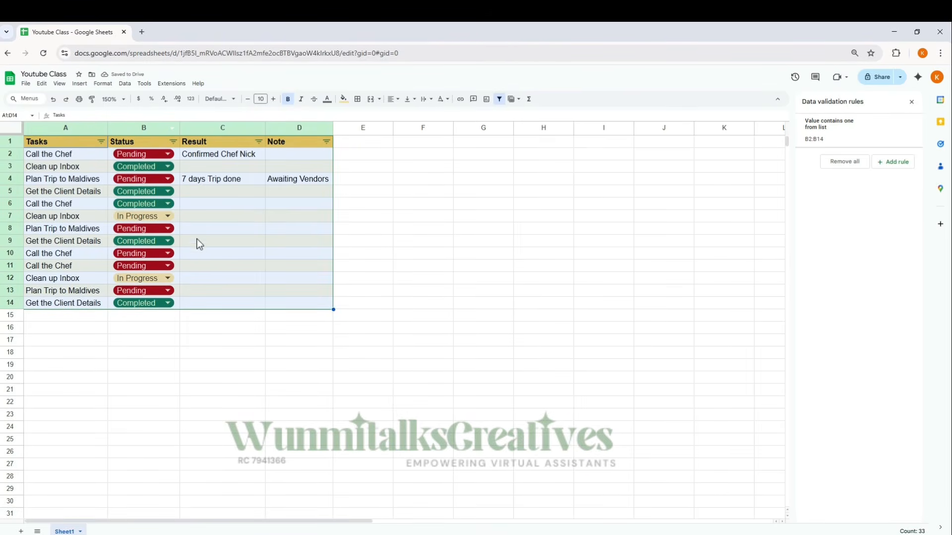
Step: Filter the Status column by values so that only the Completed tasks are shown, and check its filter settings
left_click(406, 277)
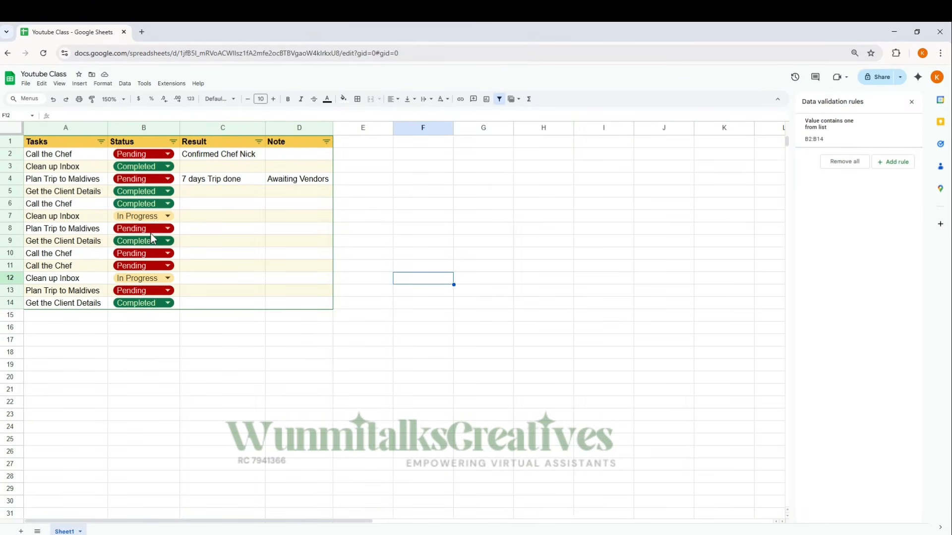
left_click(173, 142)
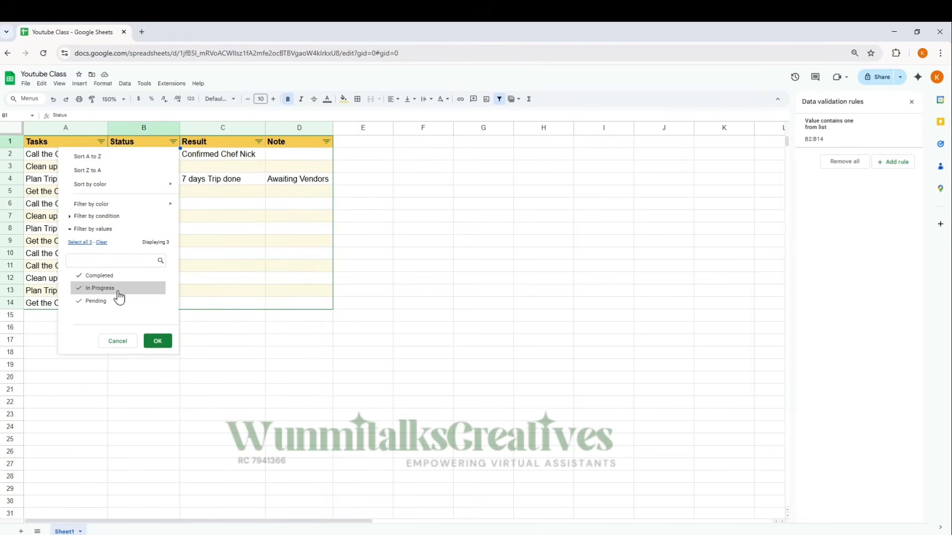
left_click(100, 242)
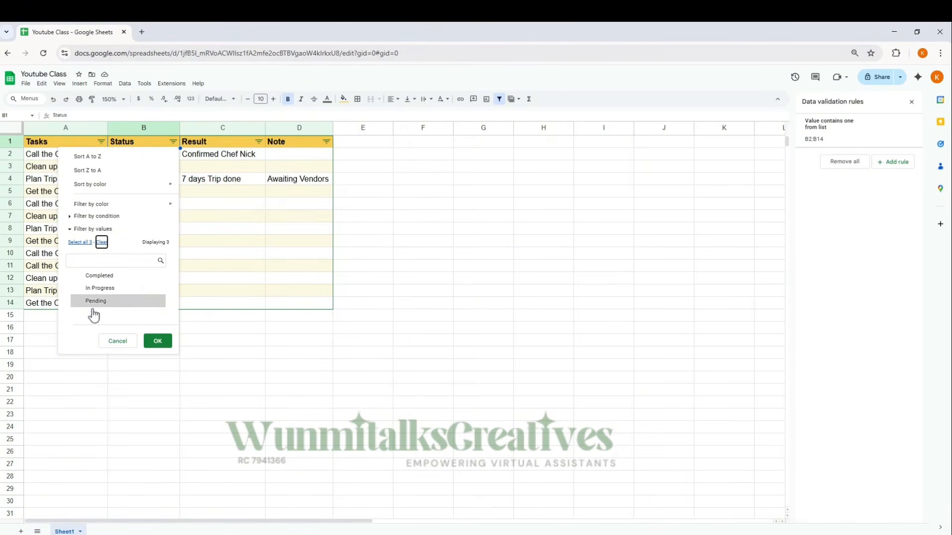
left_click(83, 242)
left_click(101, 244)
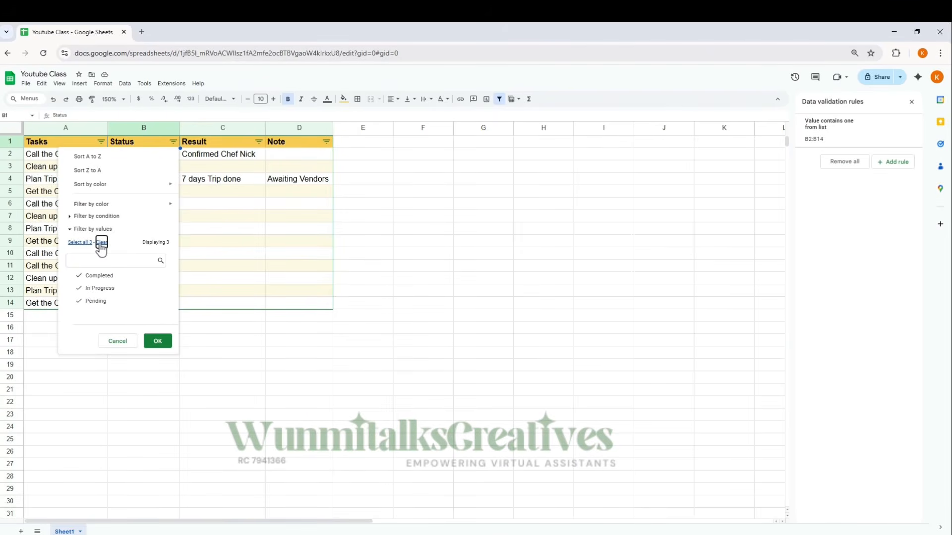
left_click(99, 276)
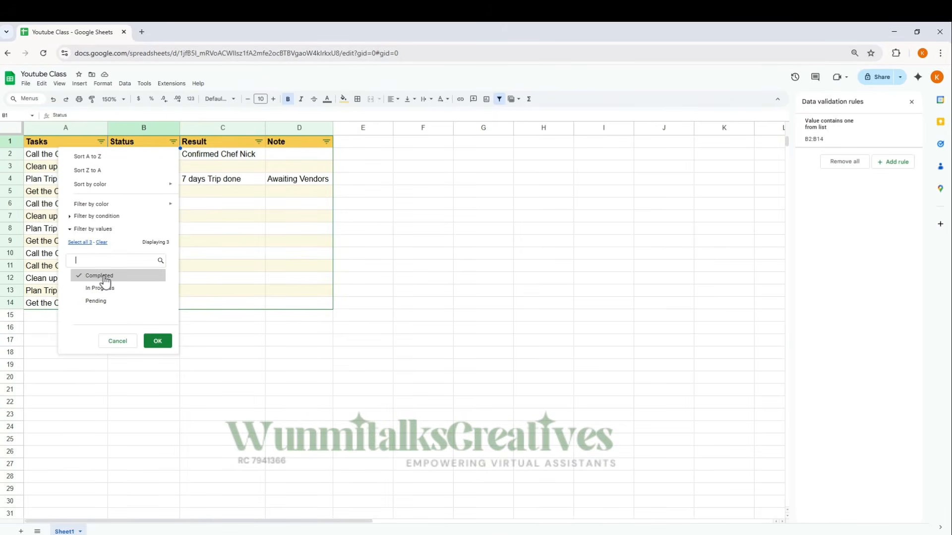
left_click(160, 342)
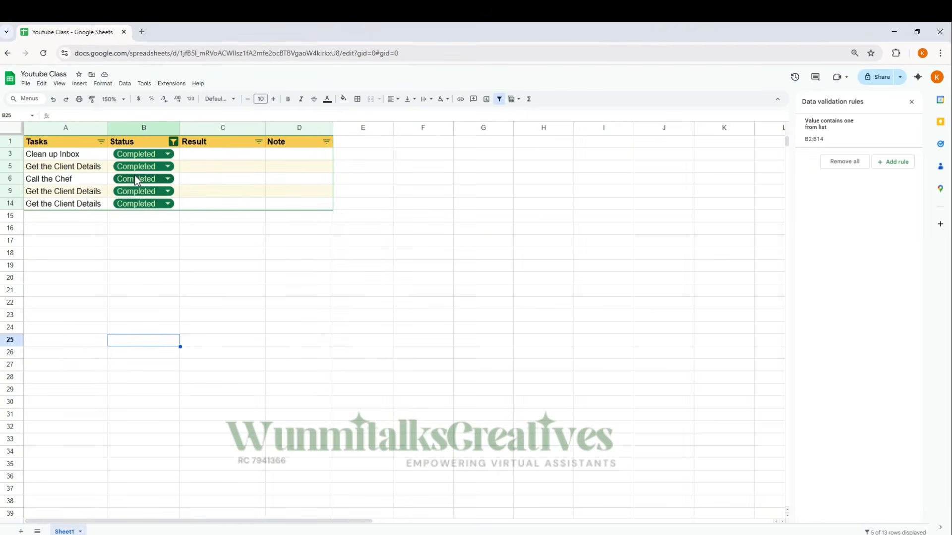
left_click(174, 143)
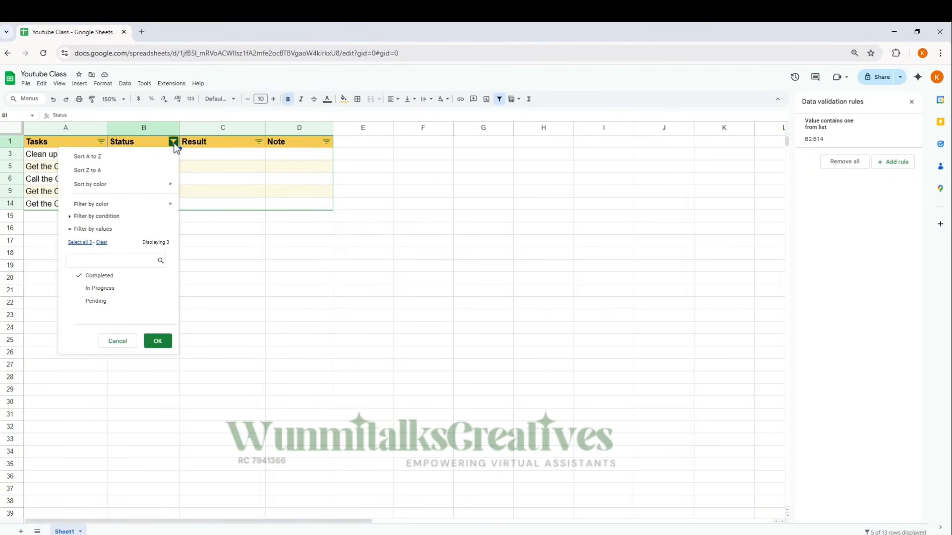
left_click(226, 266)
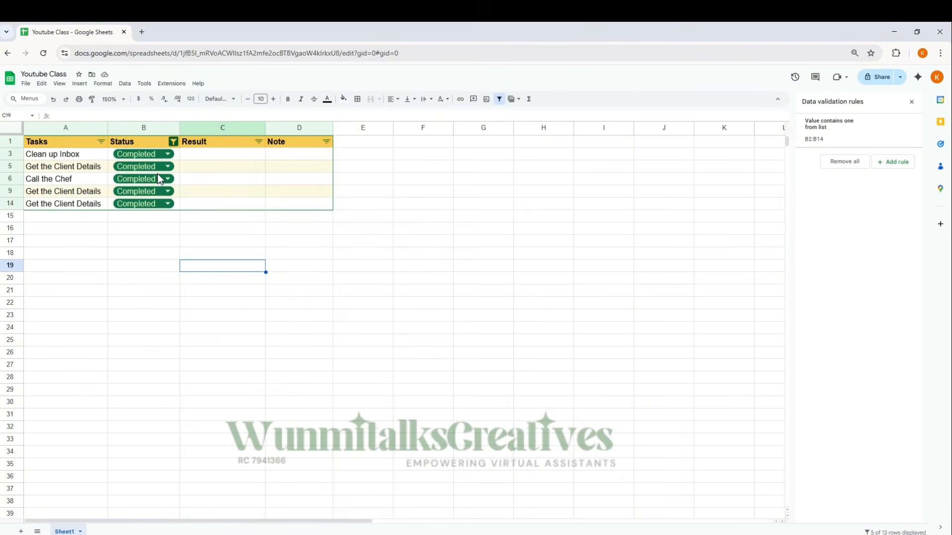
Step: Change the Status column filter to show only the In Progress and Pending tasks
left_click(174, 143)
left_click(102, 243)
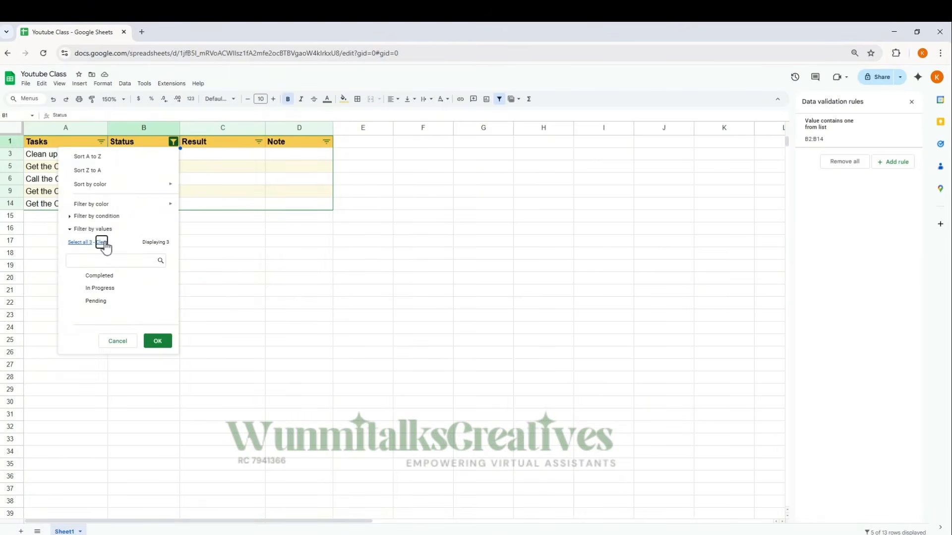
left_click(102, 302)
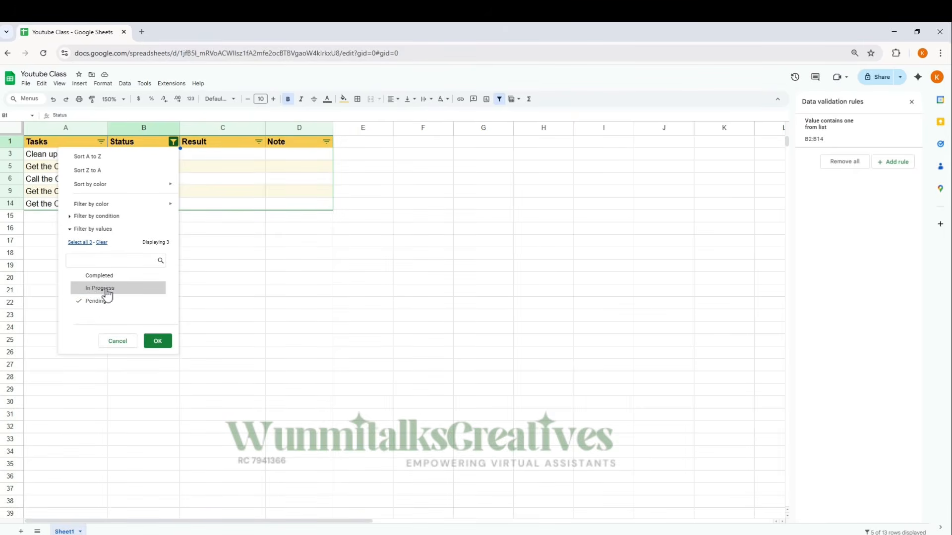
left_click(107, 290)
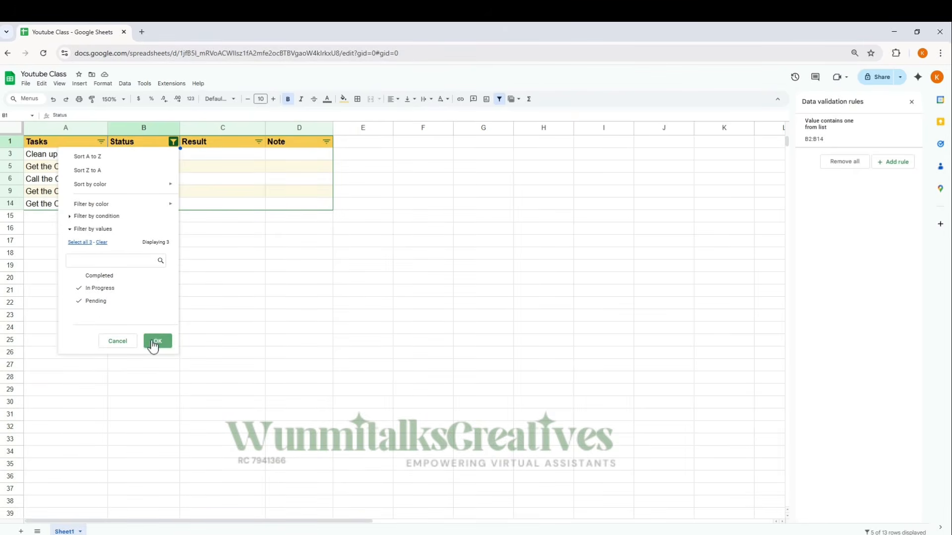
left_click(157, 341)
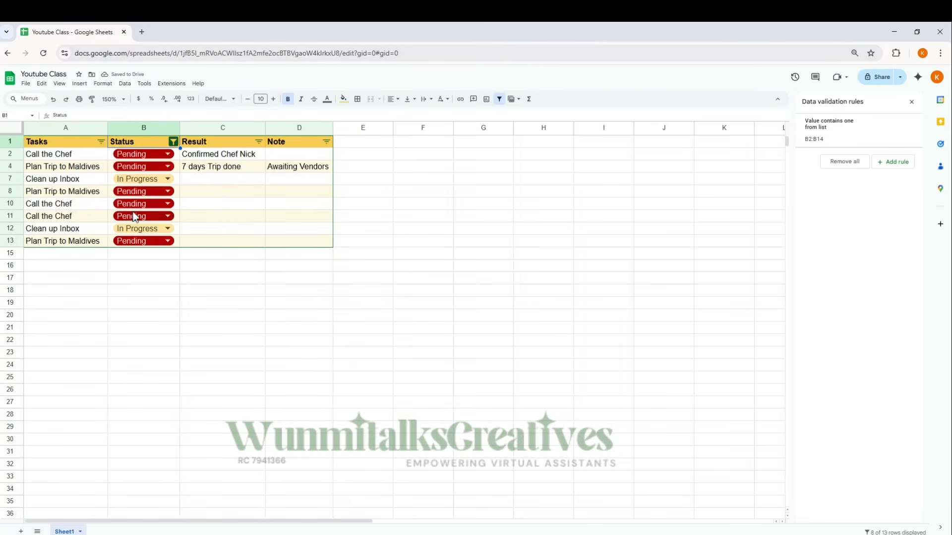
Step: Select all values in the Status column filter to show every task again
left_click(173, 142)
left_click(92, 243)
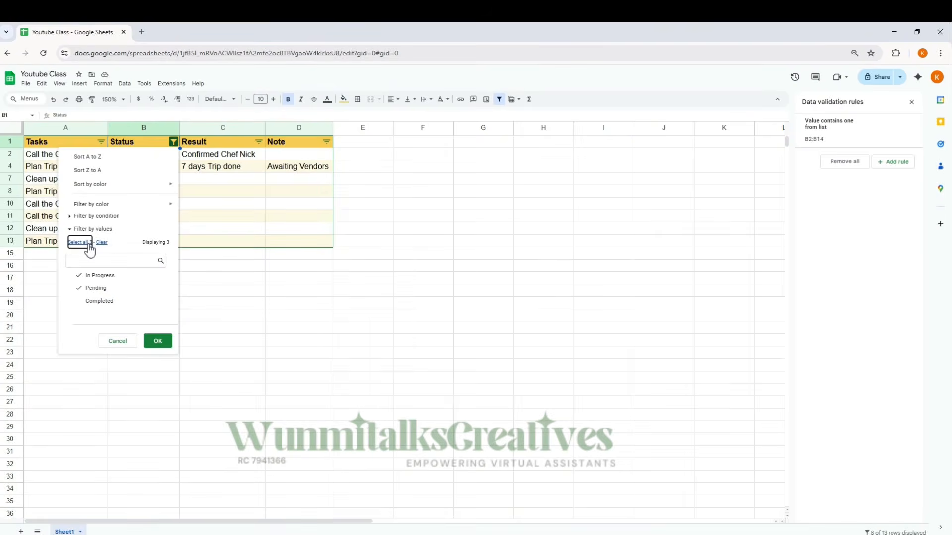
left_click(157, 341)
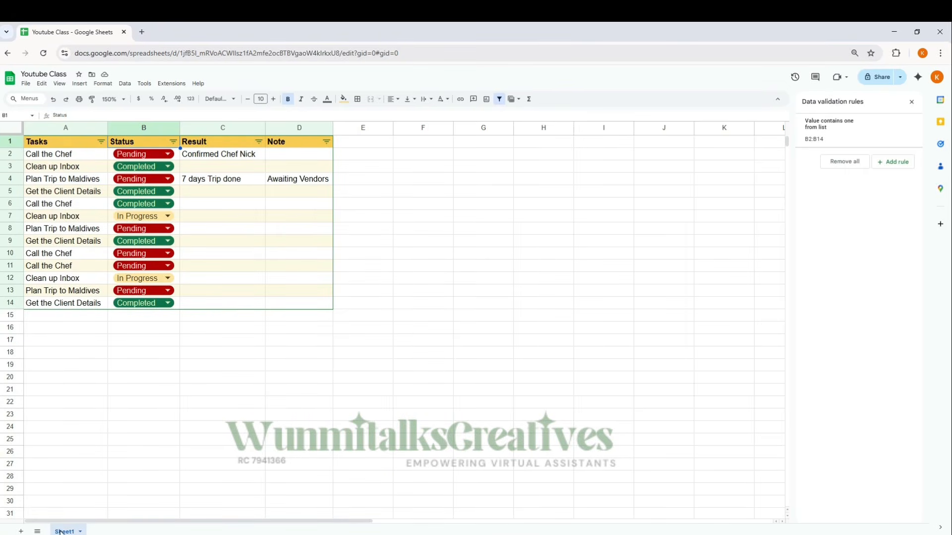
Step: Add a second sheet to the spreadsheet and switch between Sheet1 and the new sheet
left_click(21, 532)
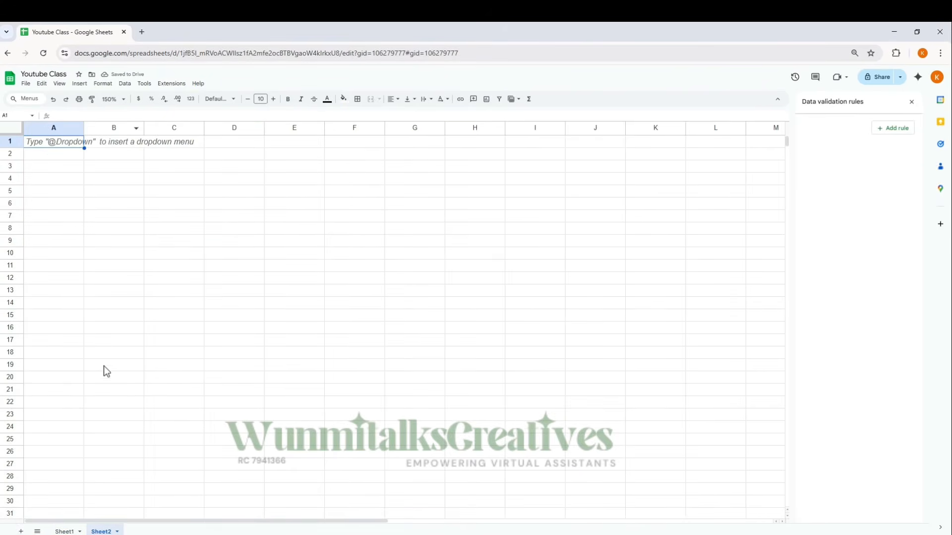
left_click(66, 530)
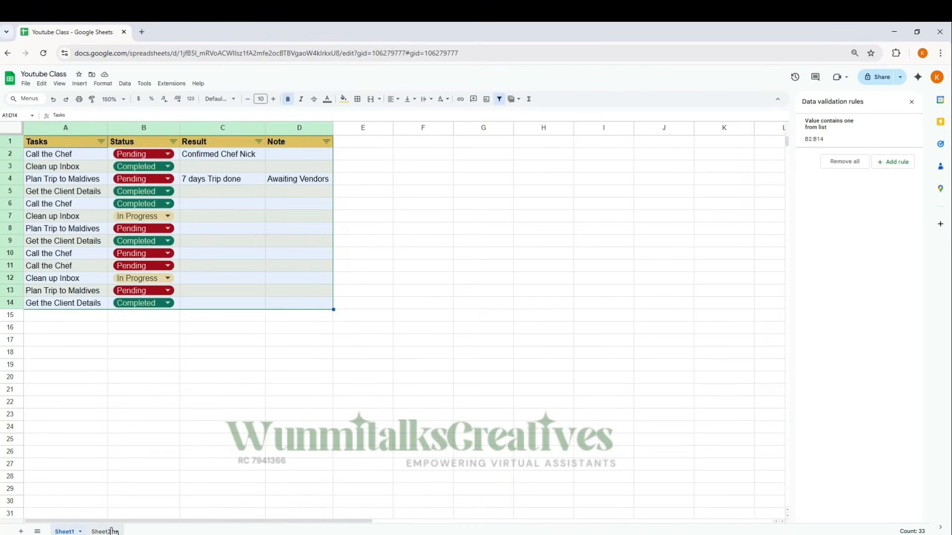
left_click(106, 531)
right_click(108, 530)
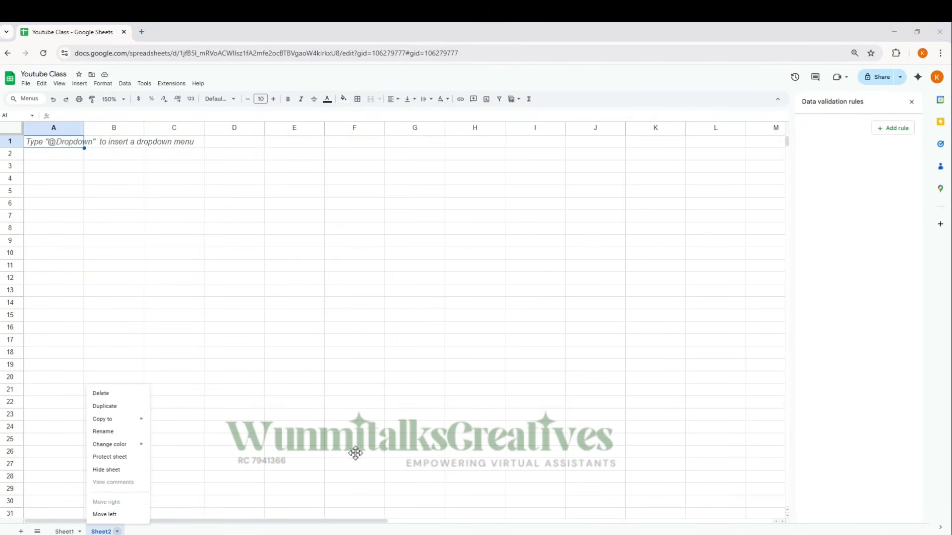
left_click(116, 431)
left_click(208, 363)
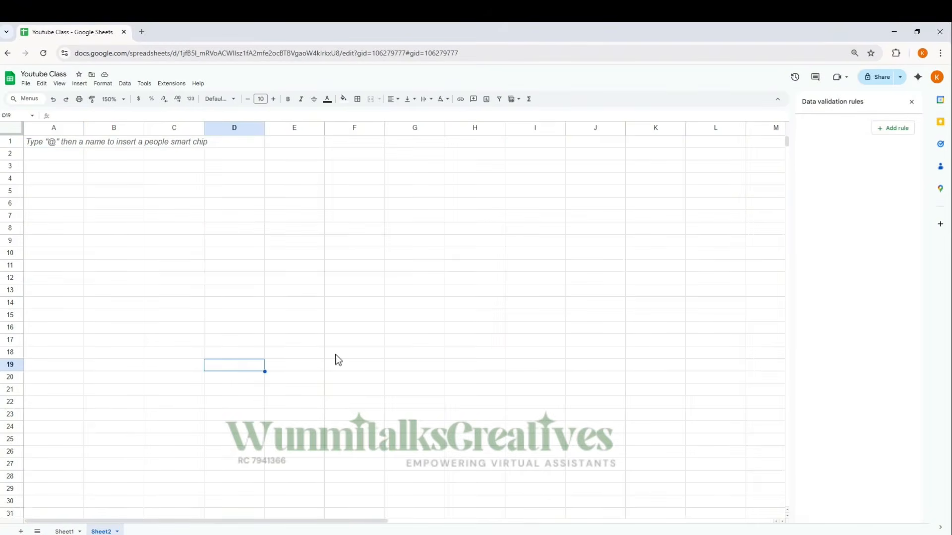
Step: Close the data validation rules and return to the task table on Sheet1
left_click(911, 102)
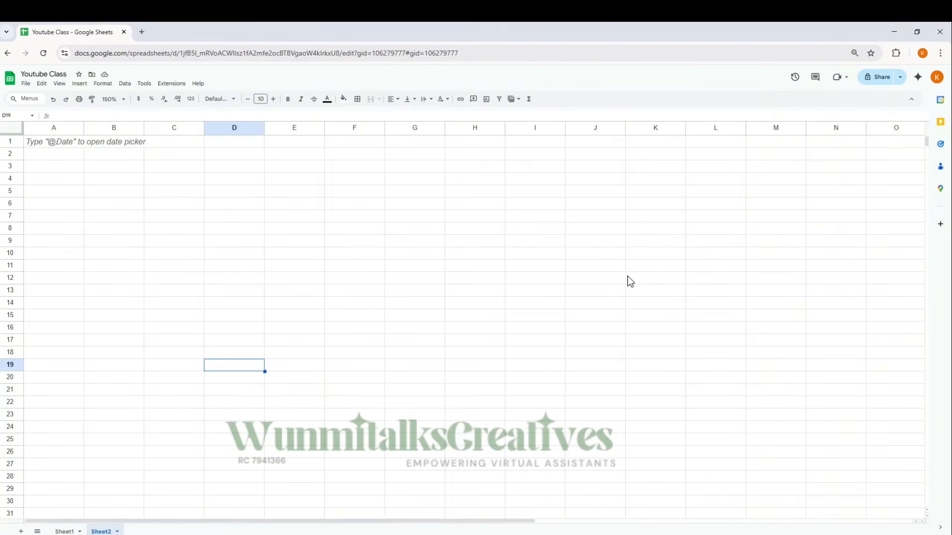
left_click(72, 531)
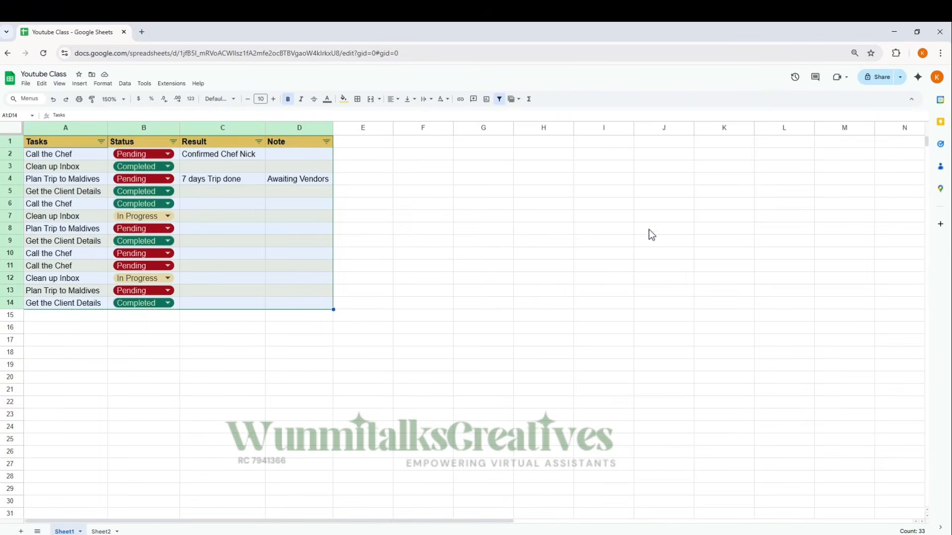
Step: Copy the sharing link of the "Youtube Class" spreadsheet and close the sharing settings
left_click(876, 79)
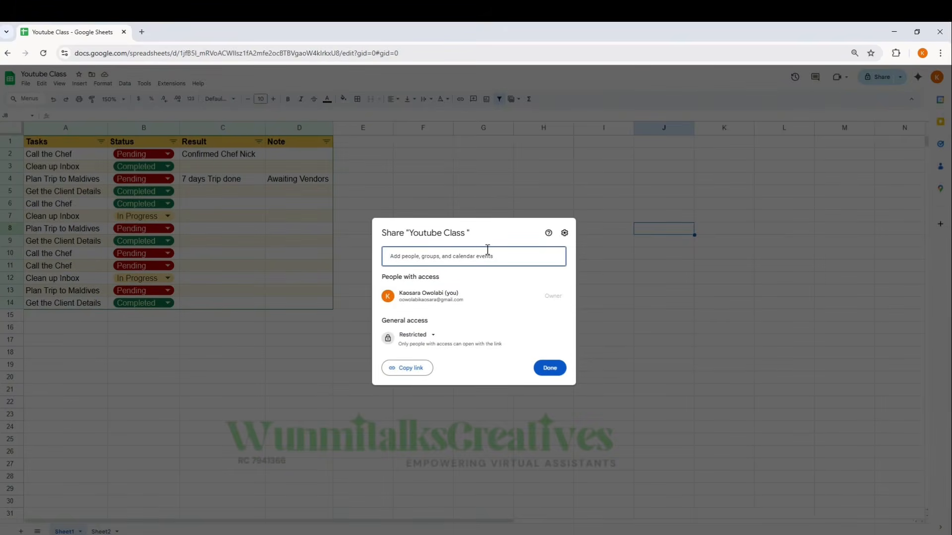
left_click(409, 371)
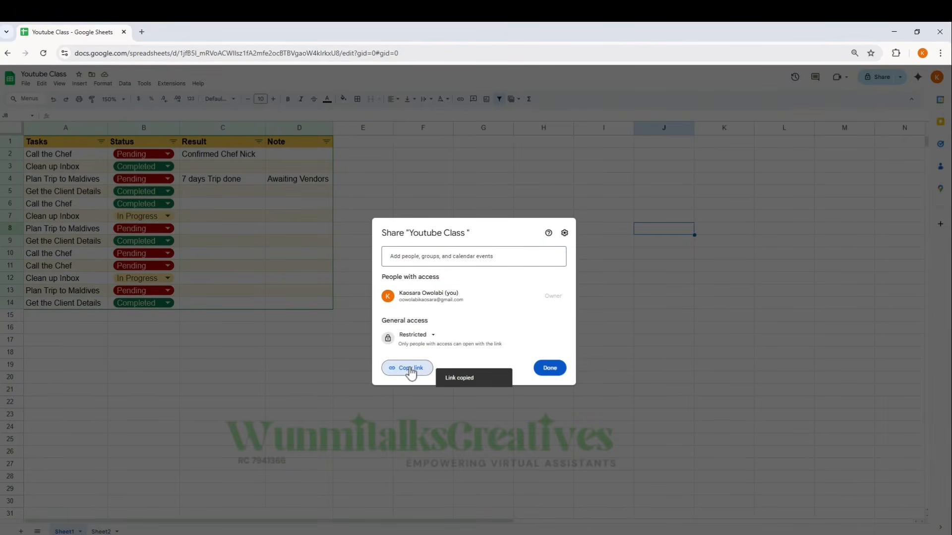
left_click(593, 85)
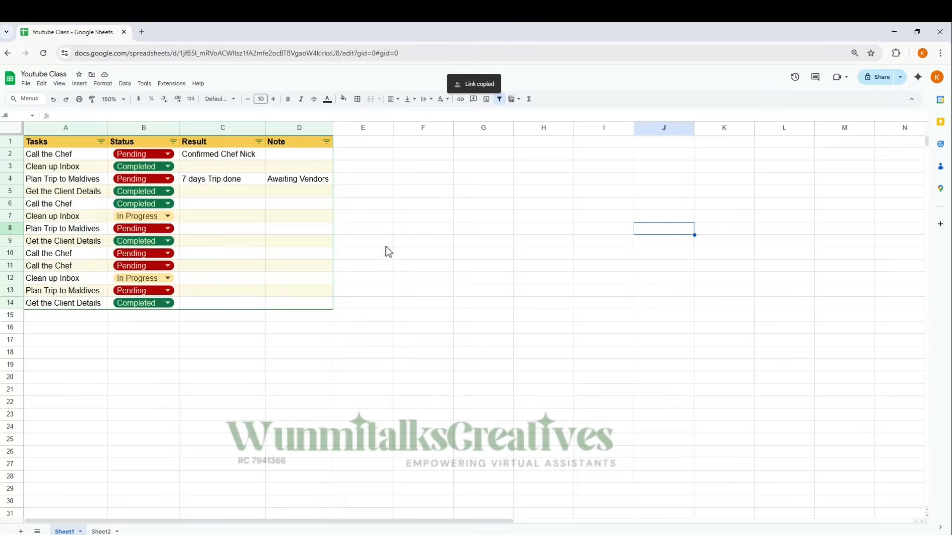